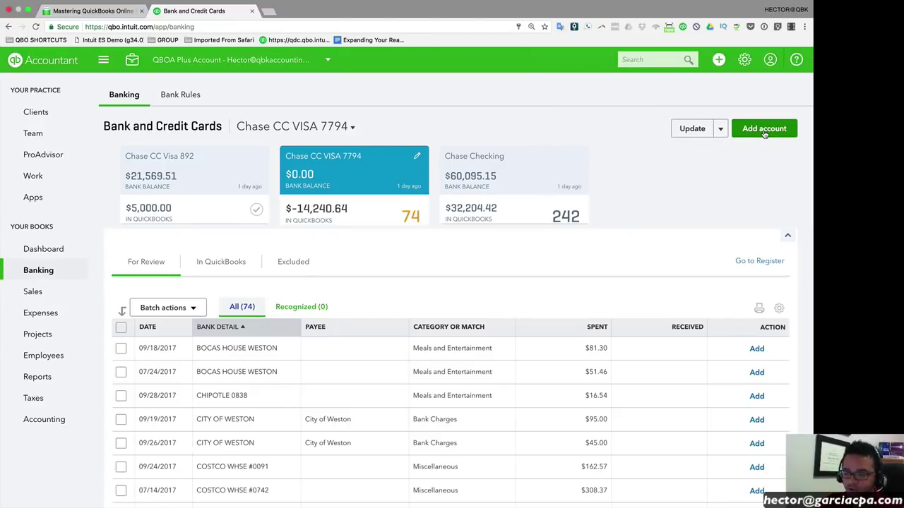
pyautogui.click(760, 133)
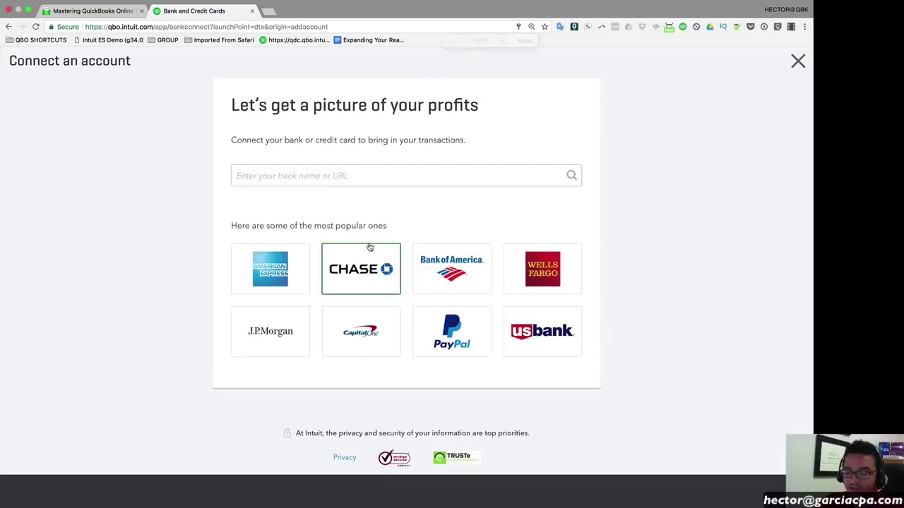
pyautogui.click(370, 246)
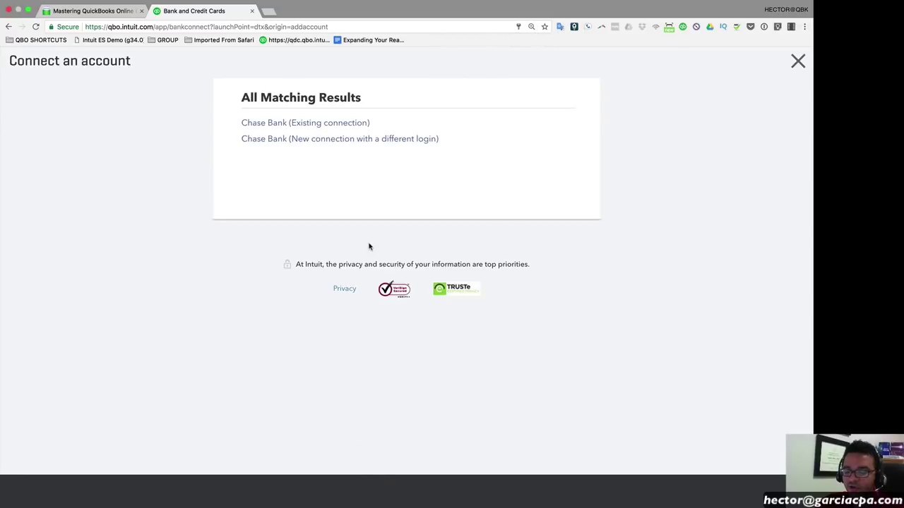
pyautogui.click(316, 139)
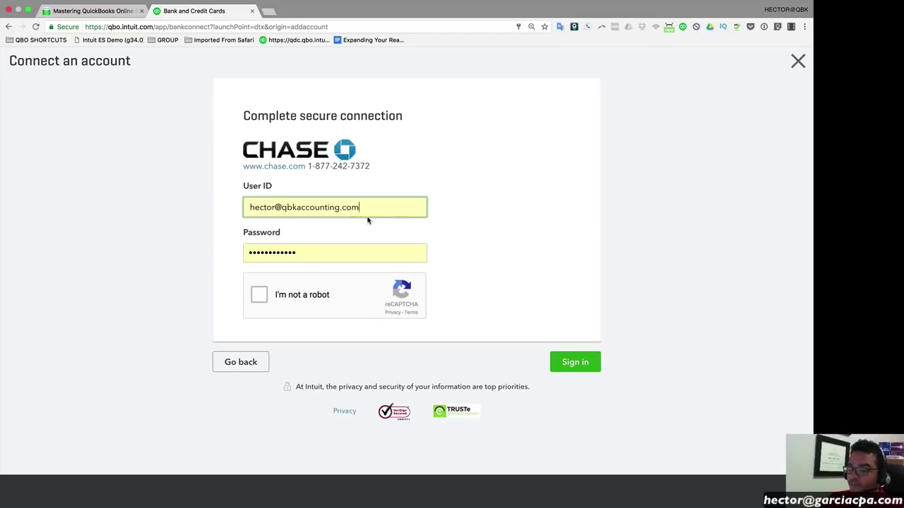
pyautogui.click(798, 61)
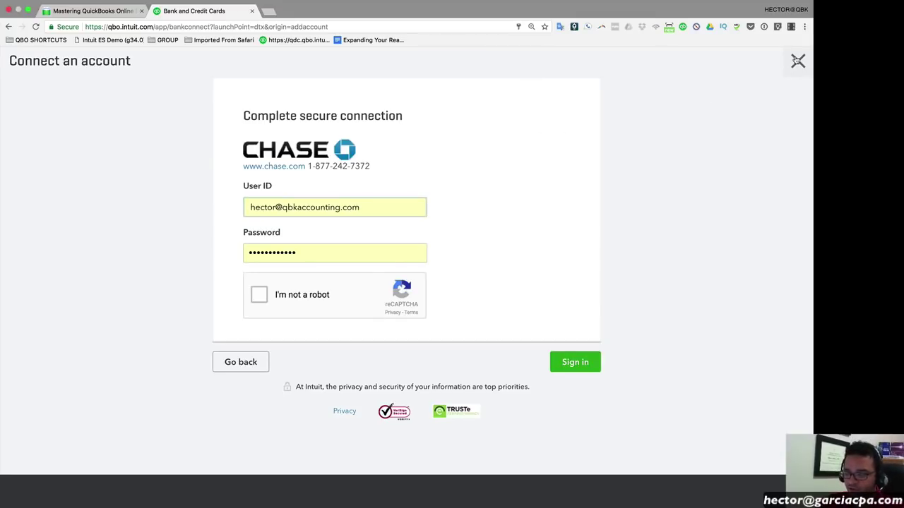
pyautogui.scroll(-1, 537, 297)
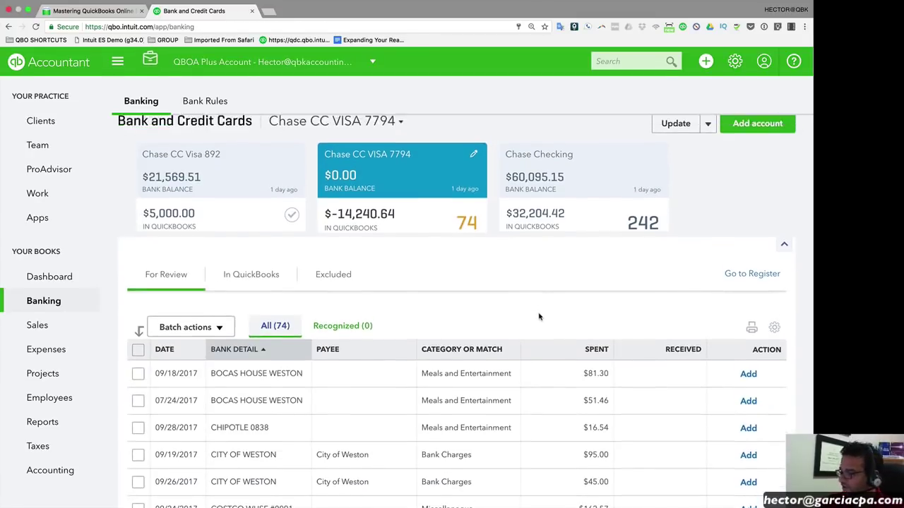
pyautogui.scroll(1, 539, 318)
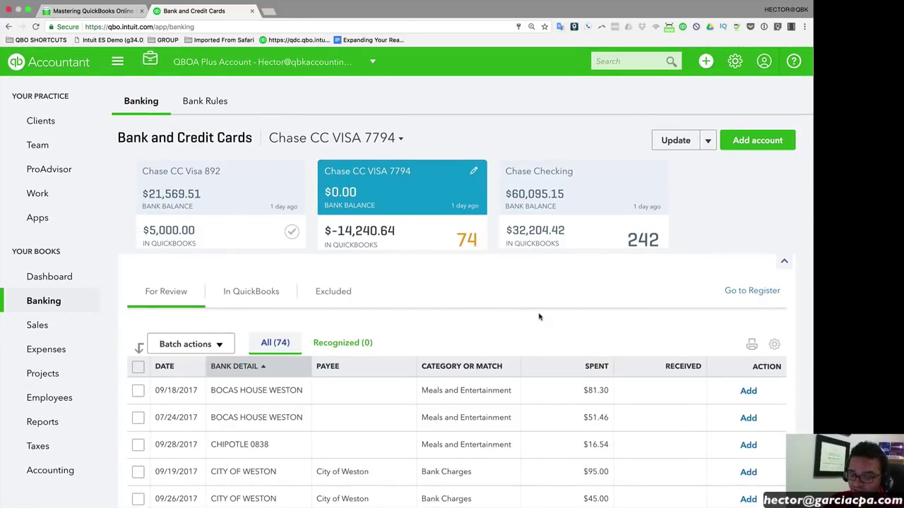
# Switch to the Chase Checking account and look through the first page of its transactions for review.
pyautogui.click(546, 172)
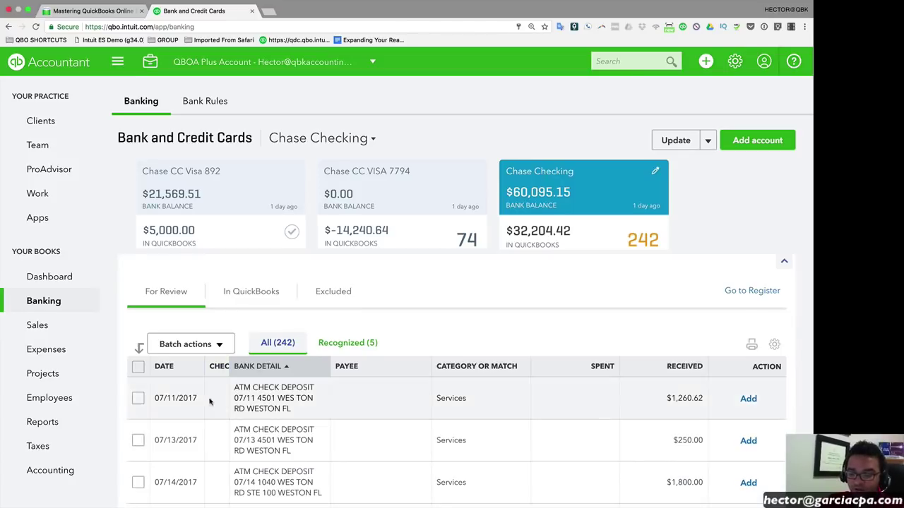
pyautogui.moveTo(195, 399); pyautogui.dragTo(156, 396)
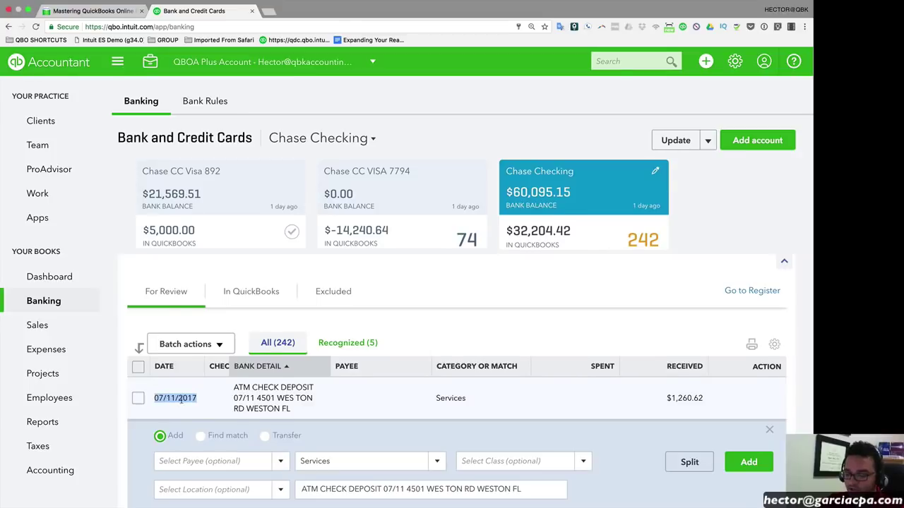
pyautogui.scroll(-20, 181, 400)
pyautogui.scroll(-15, 180, 400)
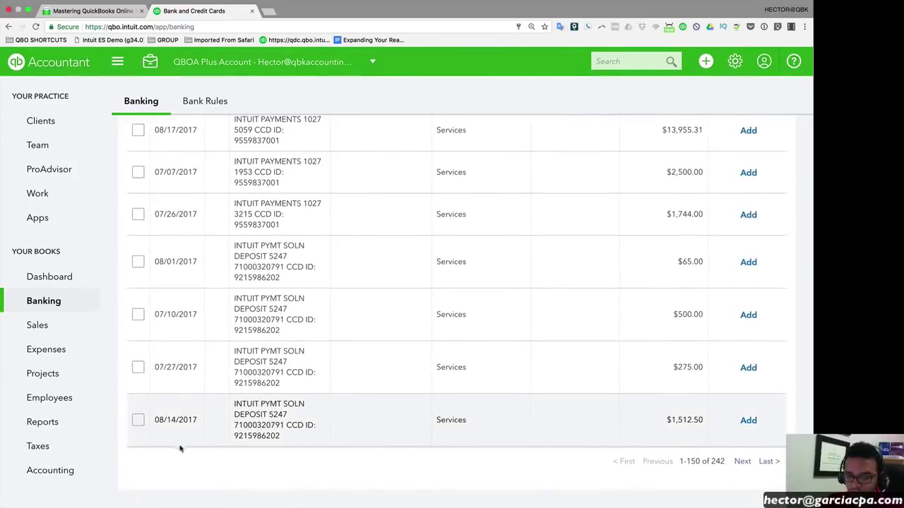
# Check the last page of Chase Checking transactions for review and sort the list by date in ascending order.
pyautogui.click(769, 462)
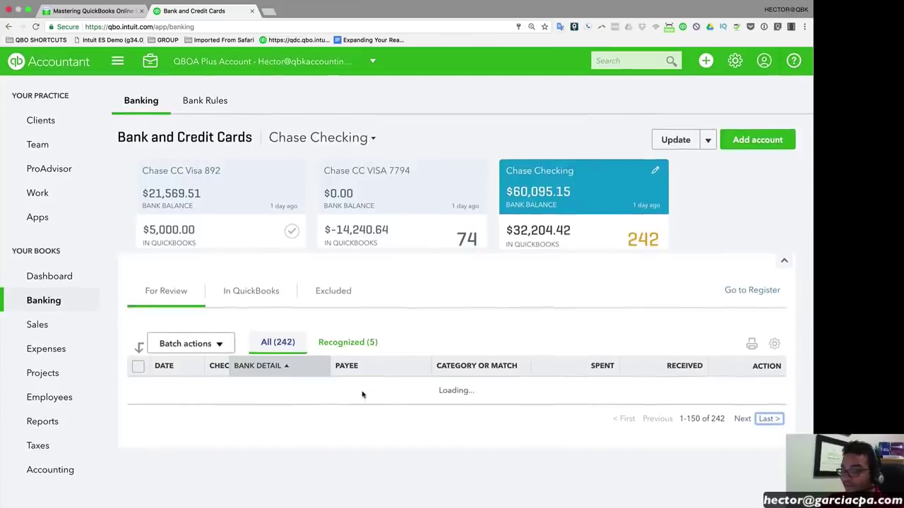
pyautogui.scroll(-10, 362, 394)
pyautogui.scroll(-10, 362, 394)
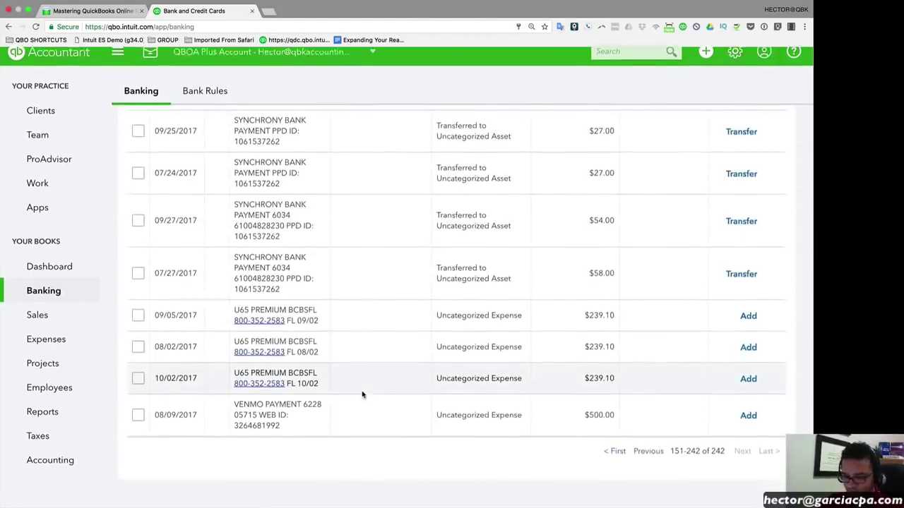
pyautogui.scroll(20, 462, 259)
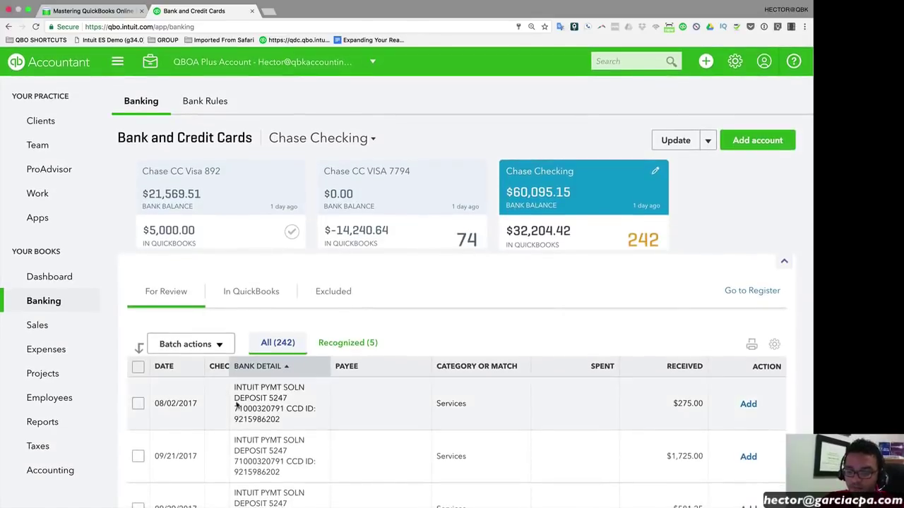
pyautogui.click(163, 367)
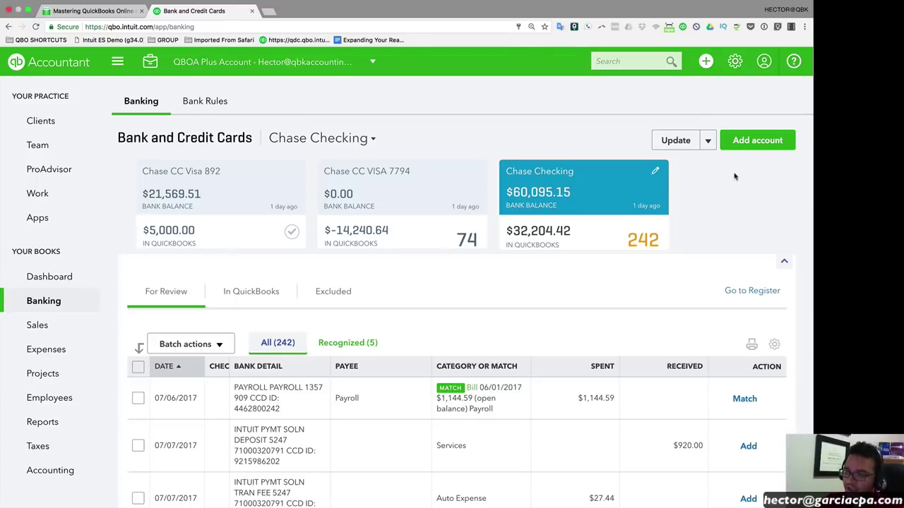
# Start a bank file upload with JPMC.QBO from the Desktop and continue to the account selection.
pyautogui.click(707, 141)
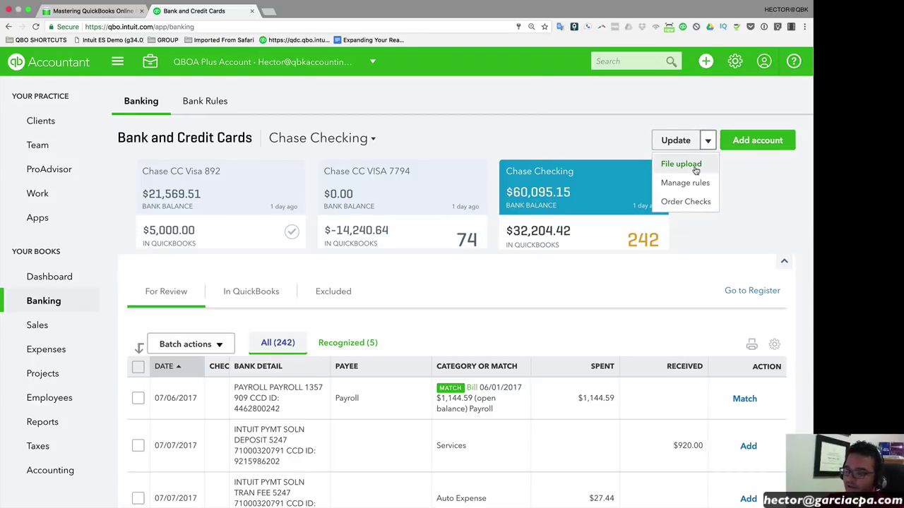
pyautogui.click(694, 167)
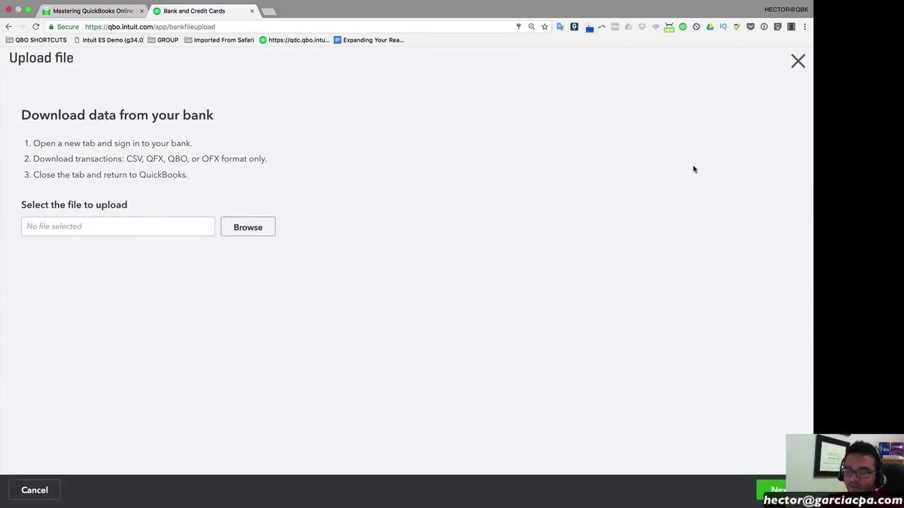
pyautogui.click(102, 224)
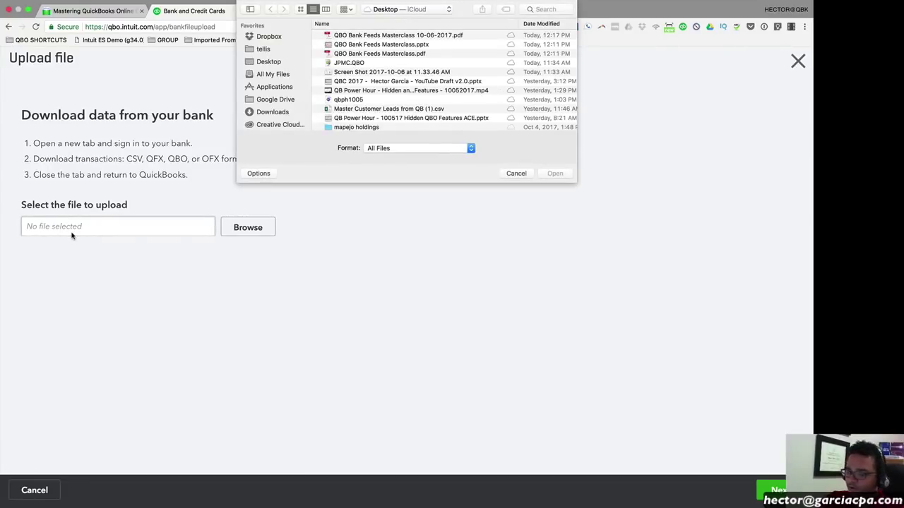
pyautogui.moveTo(289, 36)
pyautogui.mouseDown()
pyautogui.moveTo(298, 73)
pyautogui.moveTo(285, 49)
pyautogui.mouseUp()
pyautogui.click(270, 61)
pyautogui.click(346, 65)
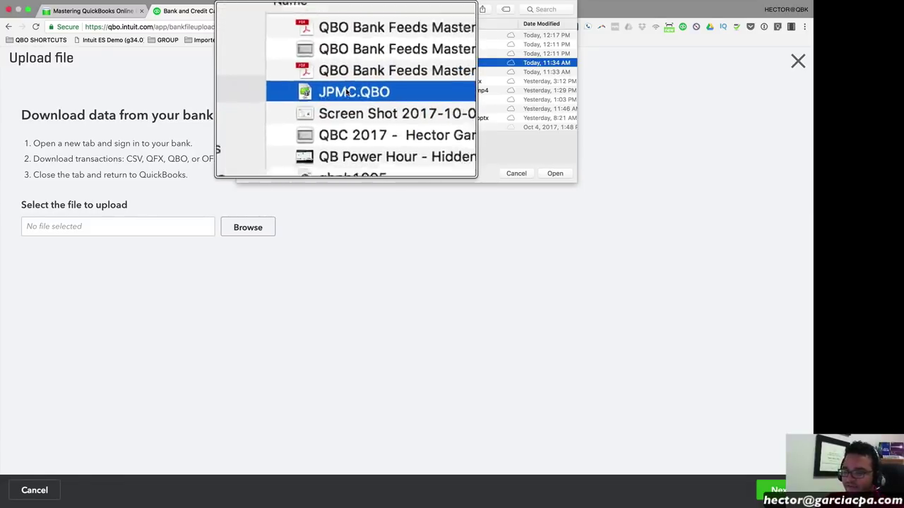
pyautogui.click(557, 175)
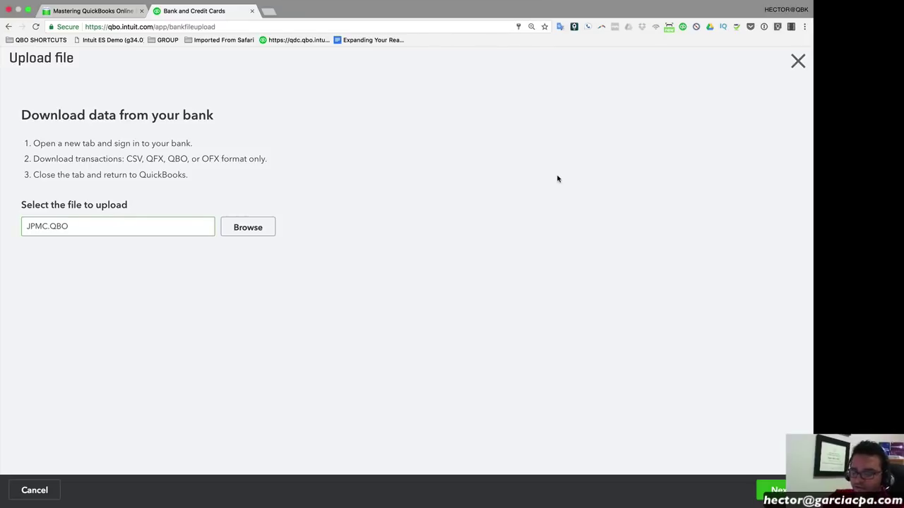
pyautogui.click(774, 489)
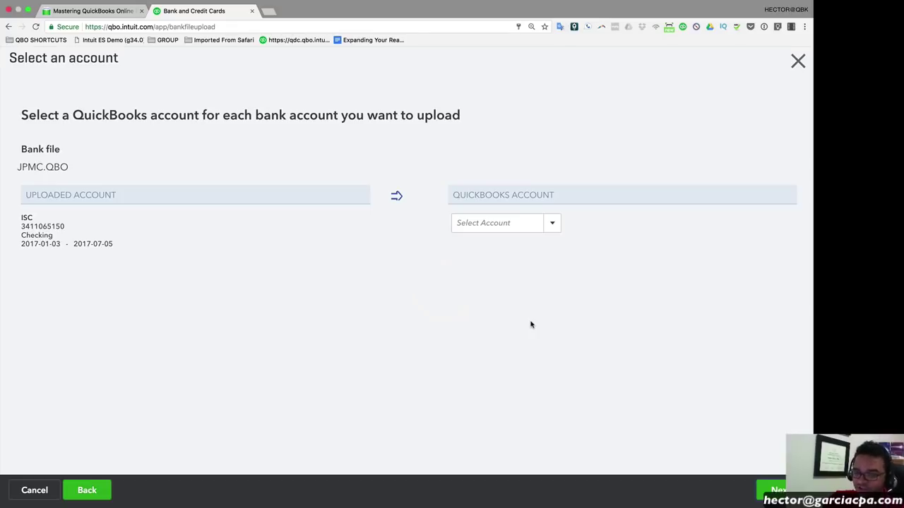
# Assign the uploaded bank account to Chase Checking and complete the import, returning to the transaction list.
pyautogui.click(553, 224)
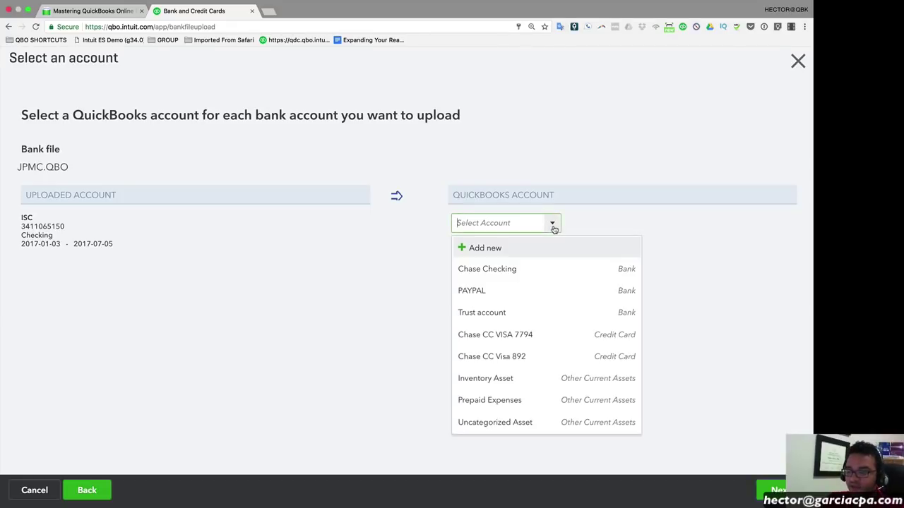
pyautogui.click(497, 274)
pyautogui.moveTo(522, 222); pyautogui.dragTo(452, 223)
pyautogui.click(560, 327)
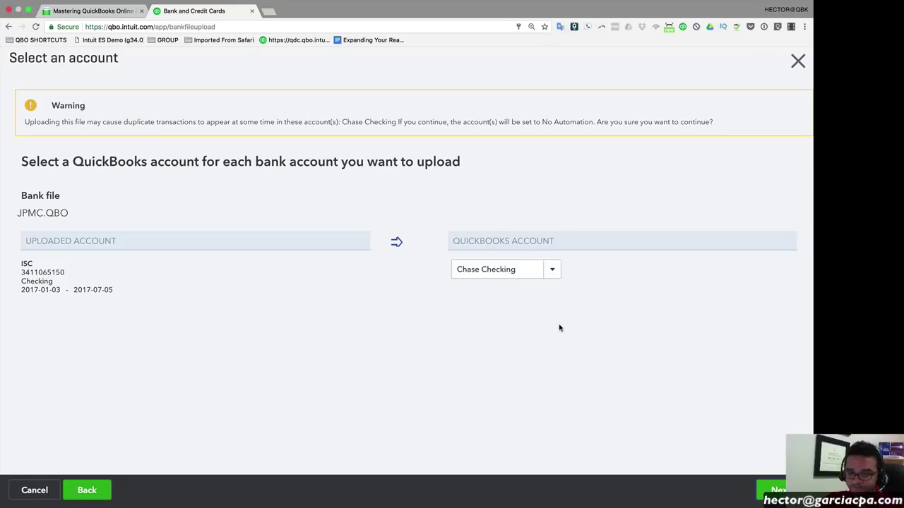
pyautogui.click(777, 490)
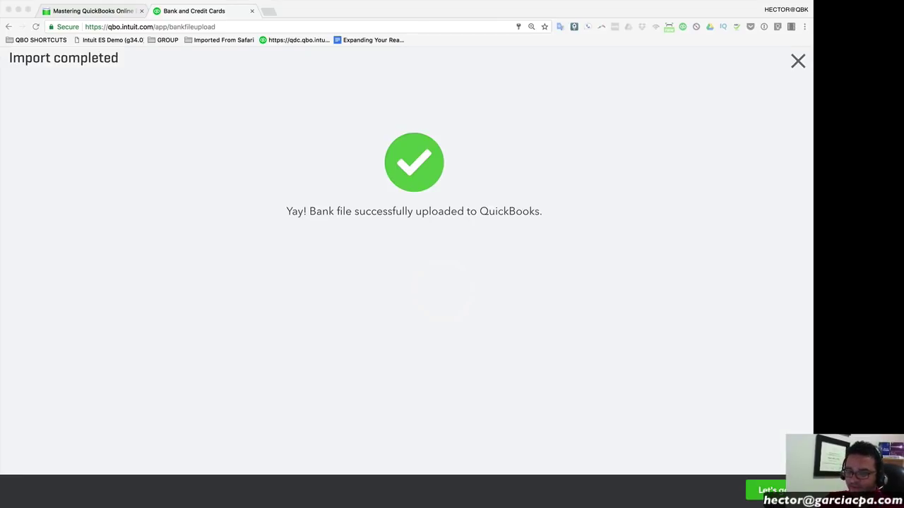
pyautogui.click(409, 147)
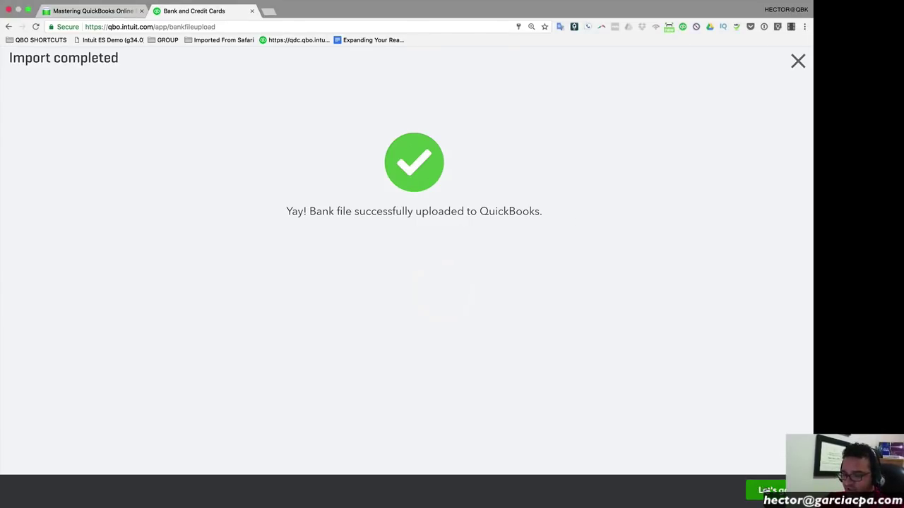
pyautogui.click(767, 490)
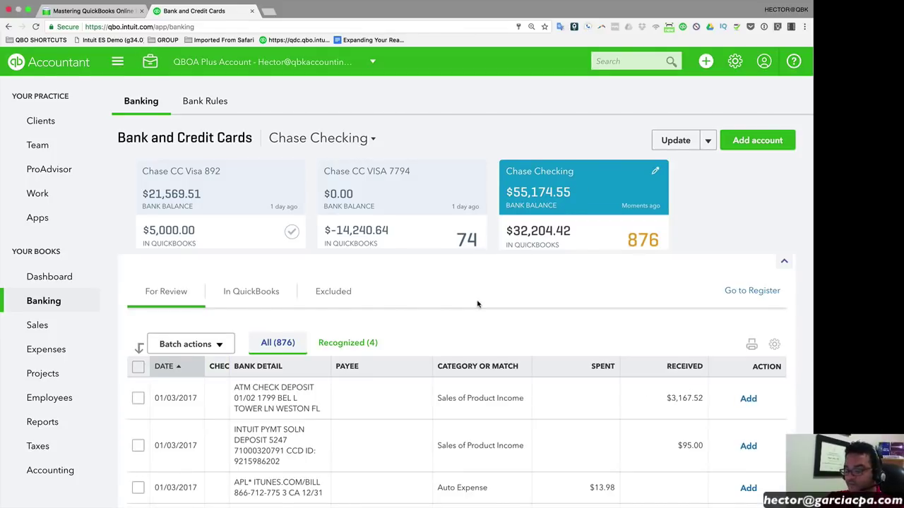
# Open the first 01/03/2017 transaction, and hide the navigation menu and account cards to enlarge the list.
pyautogui.scroll(5, 189, 396)
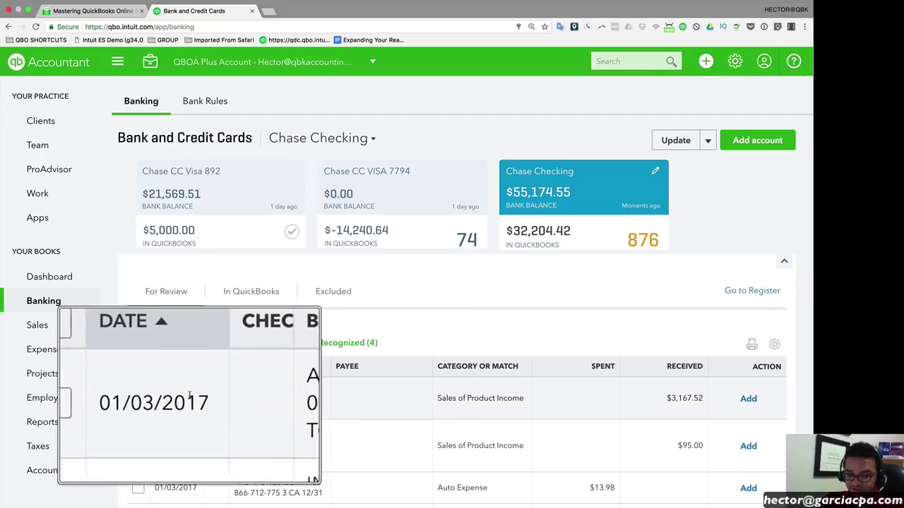
pyautogui.moveTo(156, 398); pyautogui.dragTo(199, 401)
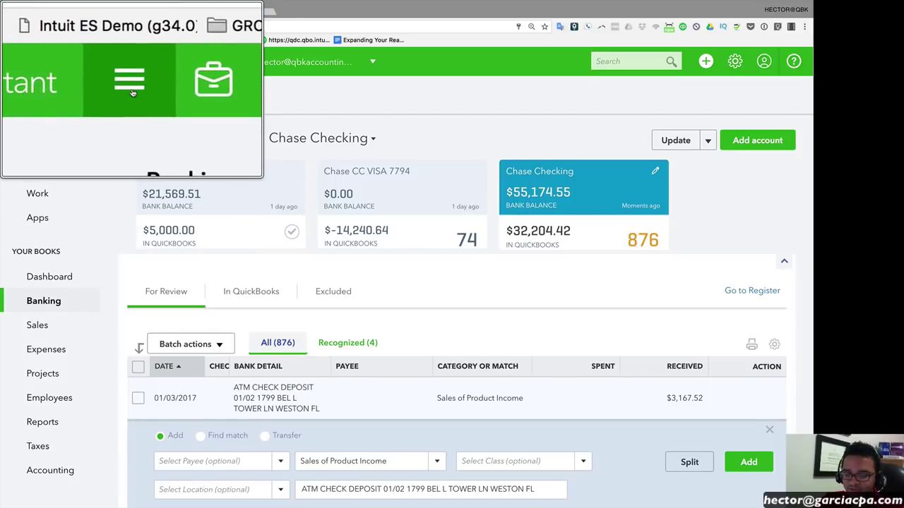
pyautogui.click(18, 64)
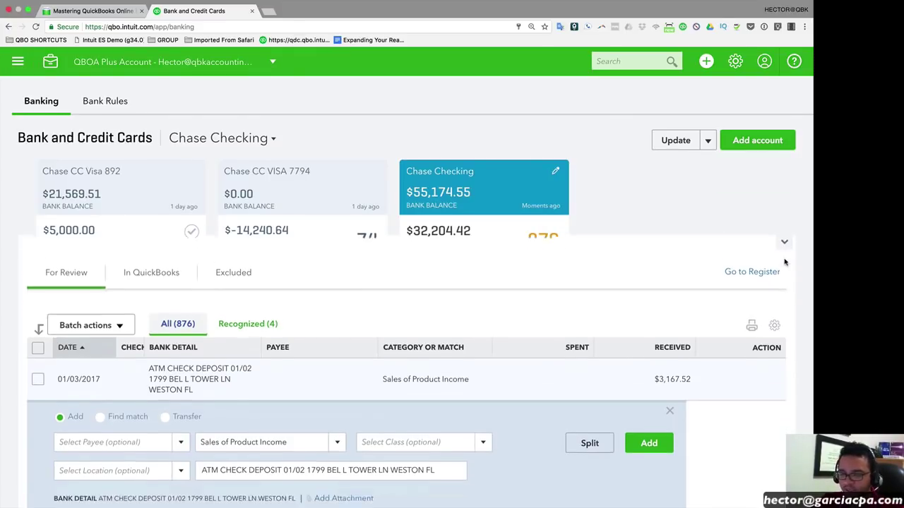
pyautogui.click(783, 260)
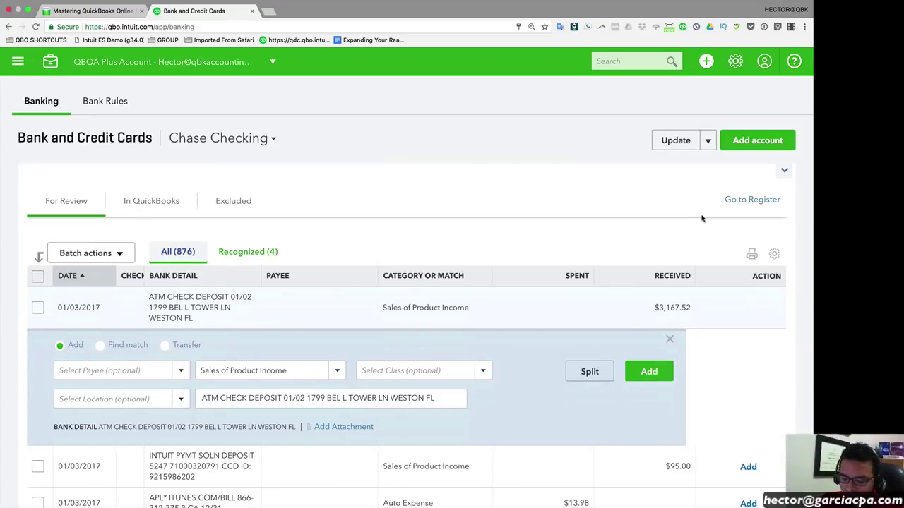
# Try larger and smaller browser zoom levels on the transaction list and leave the page at 150%.
pyautogui.press('super+equal')
pyautogui.press('super+equal')
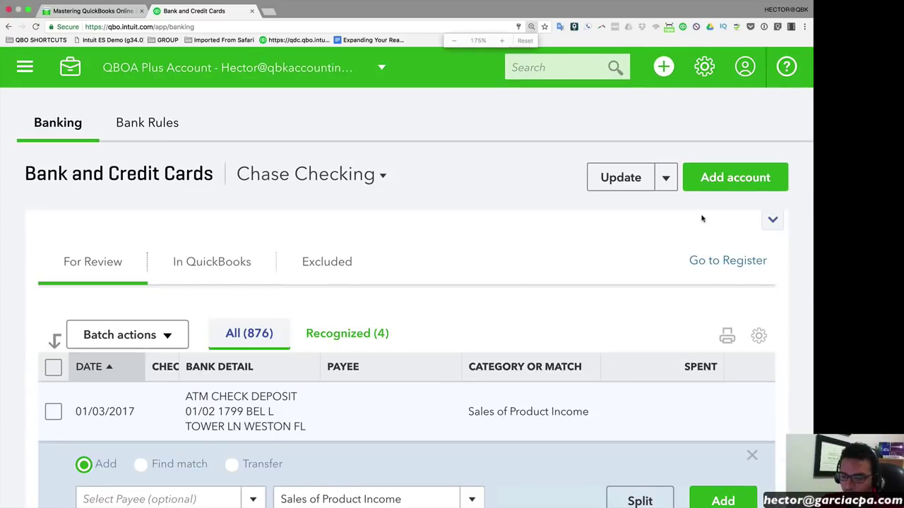
pyautogui.press('super+minus')
pyautogui.press('super+minus')
pyautogui.press('super+minus')
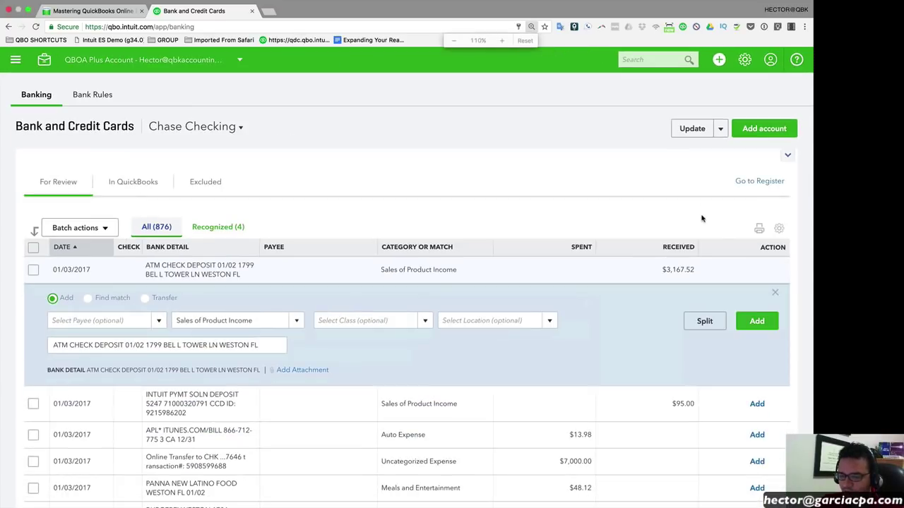
pyautogui.press('super+minus')
pyautogui.press('super+minus')
pyautogui.press('super+minus')
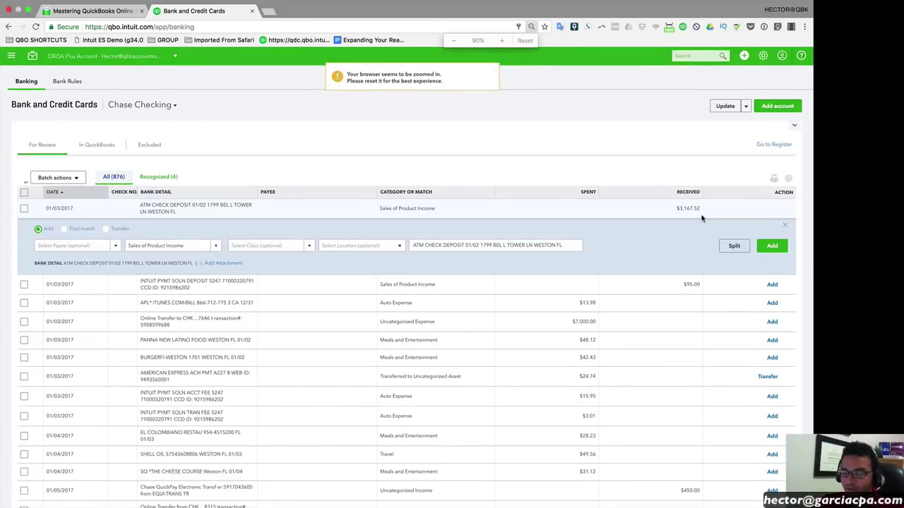
pyautogui.press('super+plus')
pyautogui.press('super+plus')
pyautogui.press('super+plus')
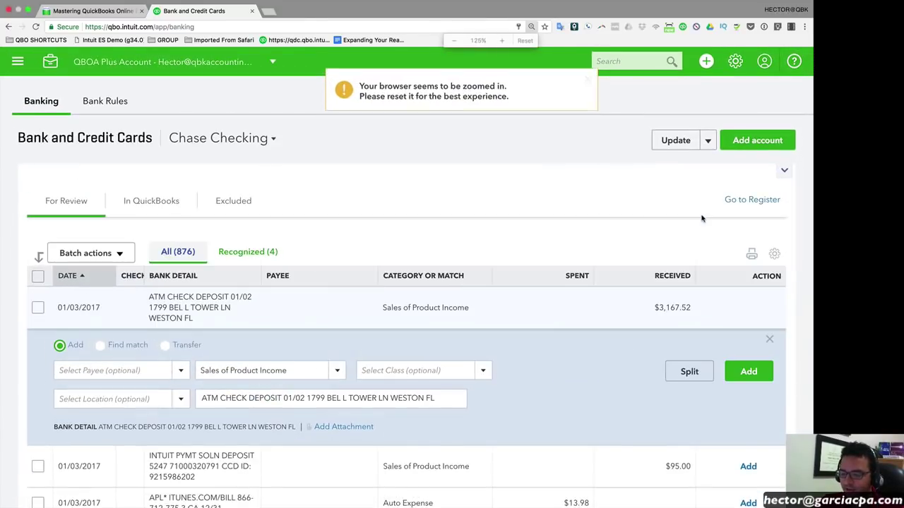
pyautogui.press('super+minus')
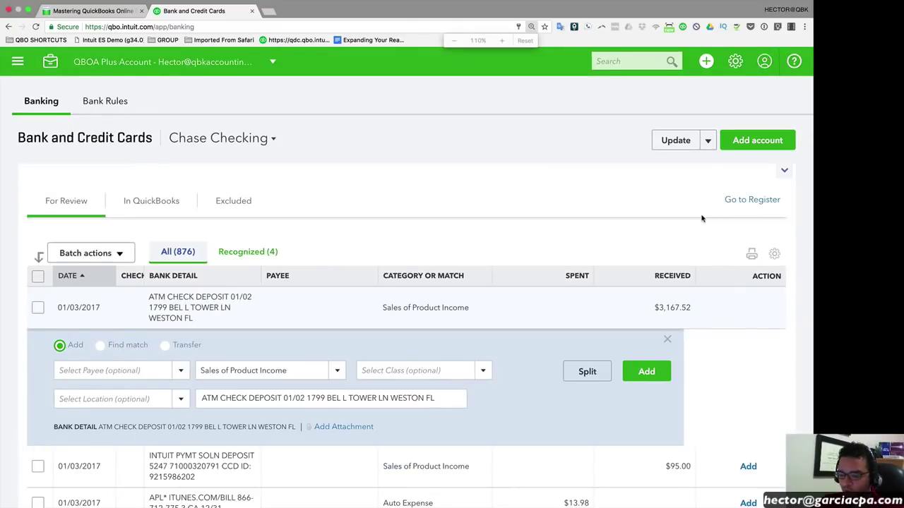
pyautogui.press('super+minus')
pyautogui.press('super+plus')
pyautogui.press('super+plus')
pyautogui.press('super+plus')
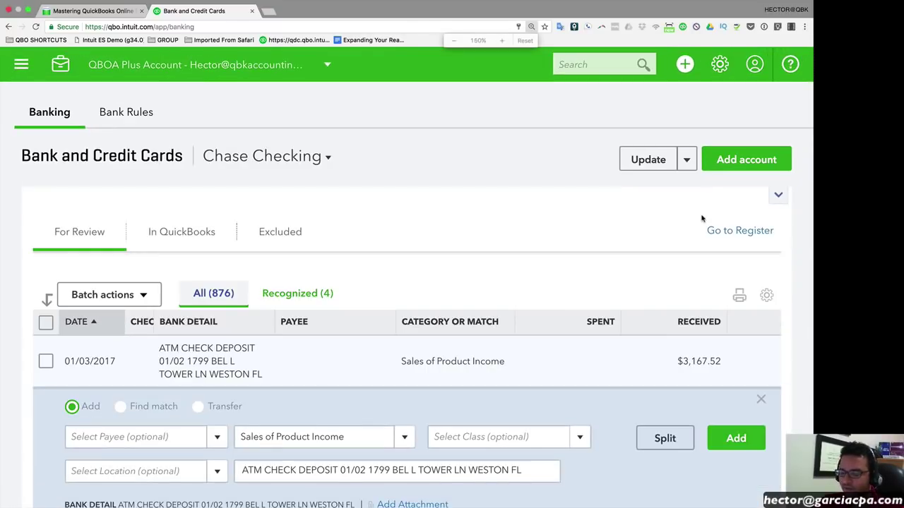
pyautogui.press('super+plus')
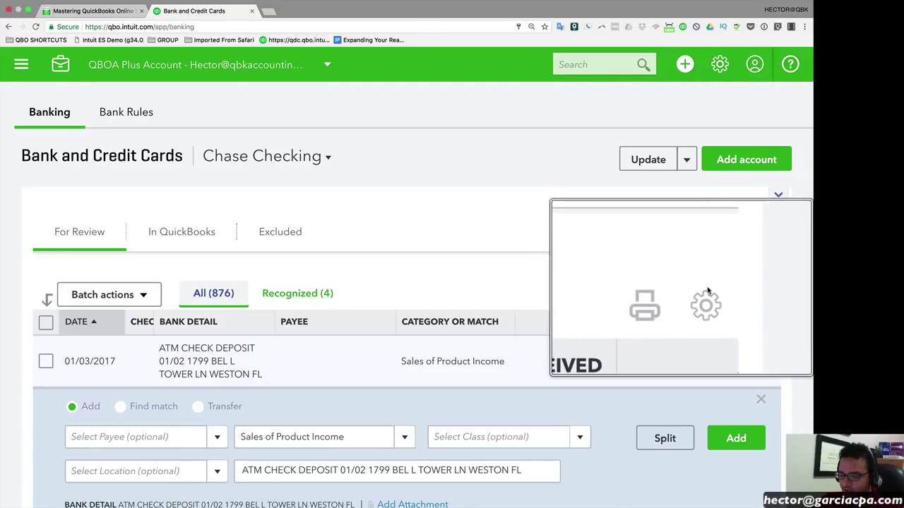
# In the transaction list settings, set the number of rows to 300 and turn on the Compact option.
pyautogui.click(767, 297)
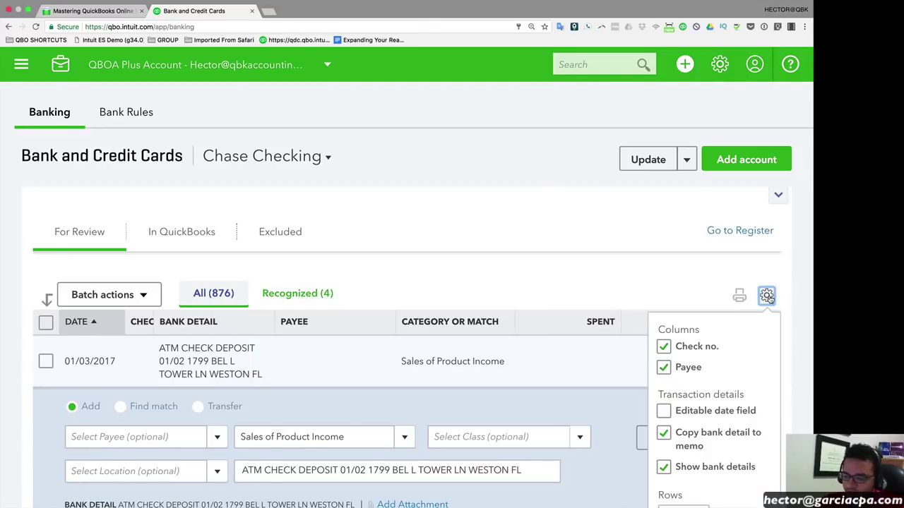
pyautogui.scroll(-3, 706, 301)
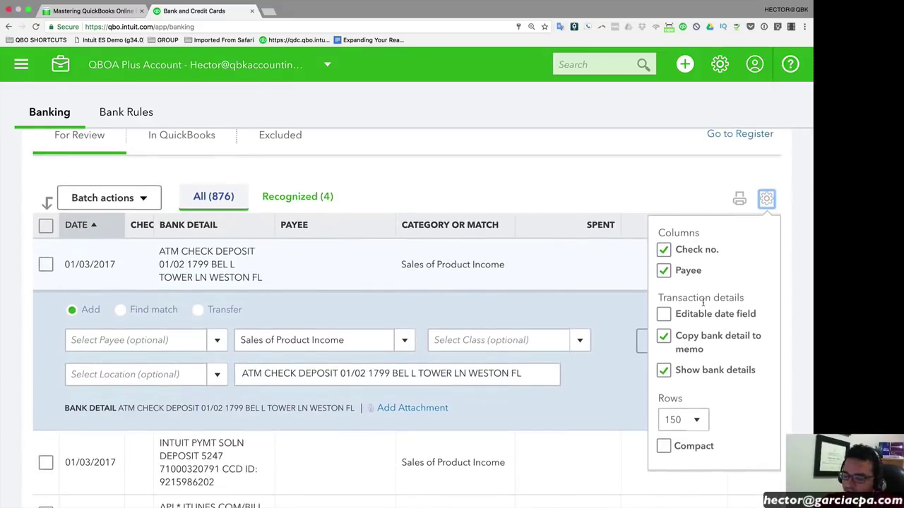
pyautogui.click(692, 427)
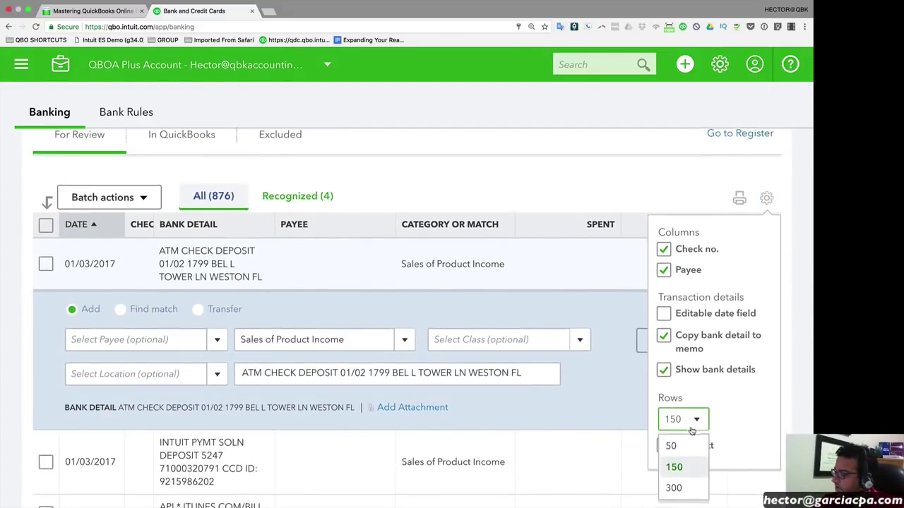
pyautogui.scroll(-1, 692, 430)
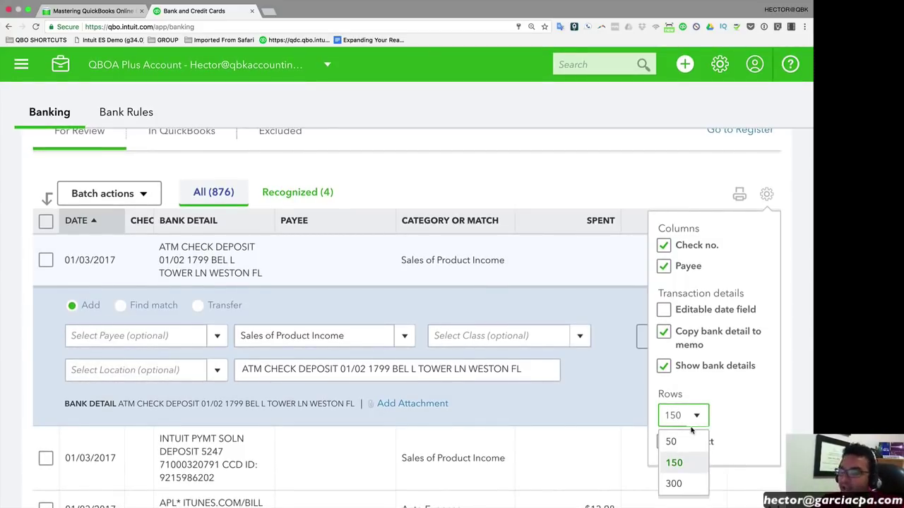
pyautogui.click(674, 485)
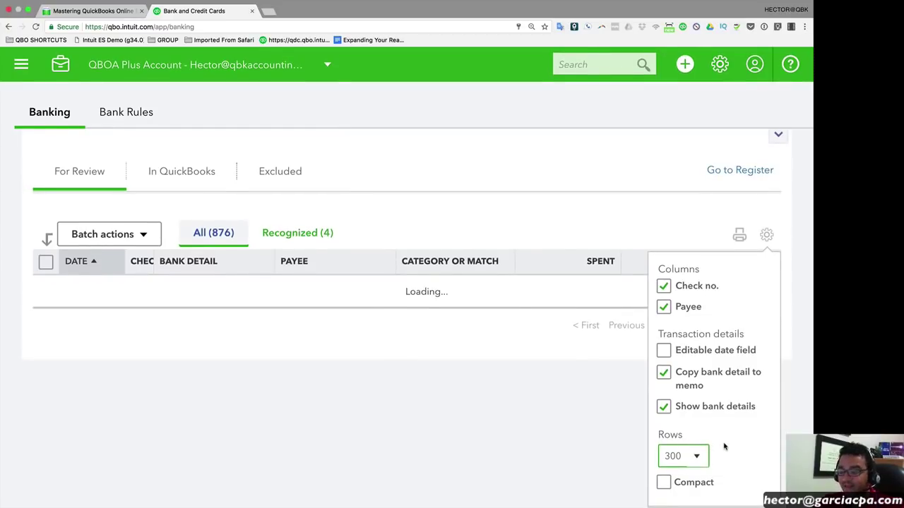
pyautogui.scroll(-2, 724, 446)
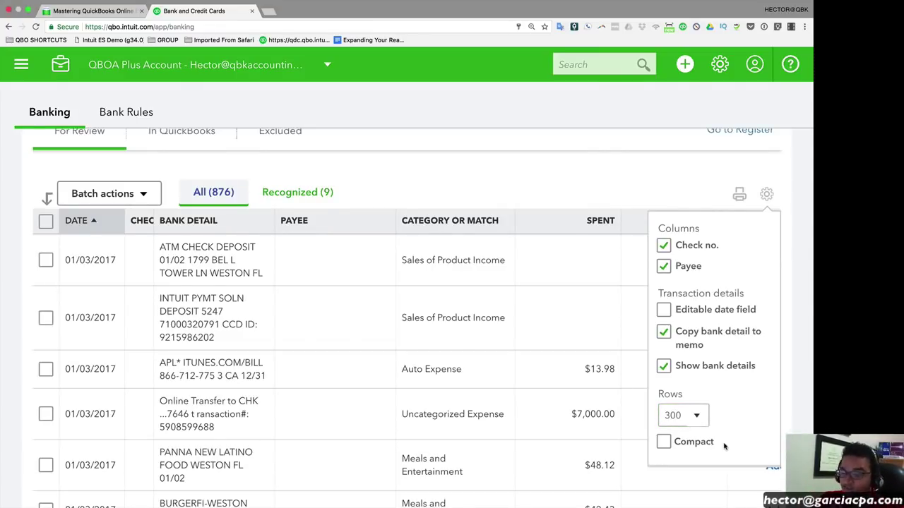
pyautogui.click(665, 442)
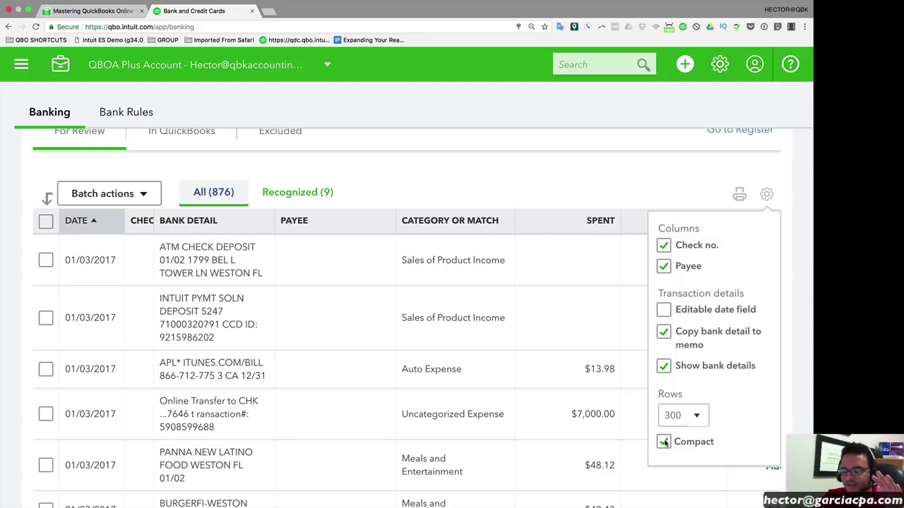
pyautogui.click(525, 171)
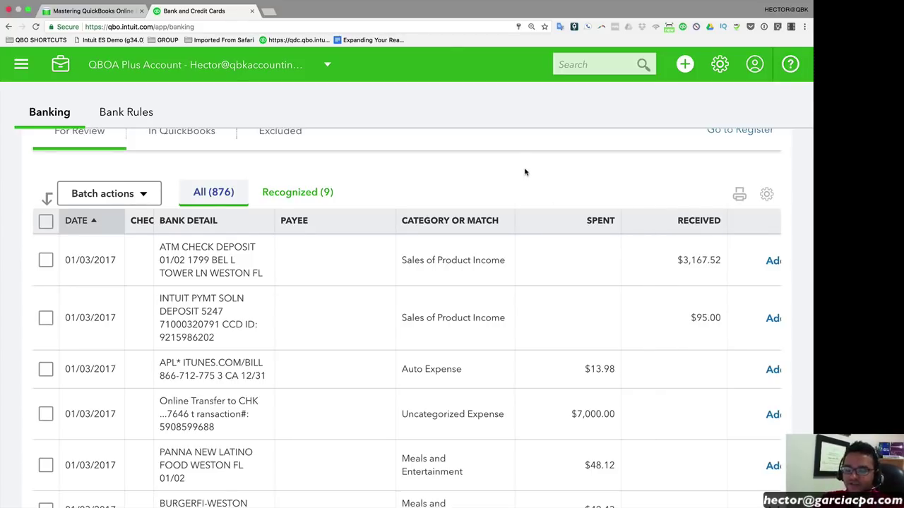
# Reduce the browser zoom by one level, and switch the list's Compact option off and back on.
pyautogui.press('super+minus')
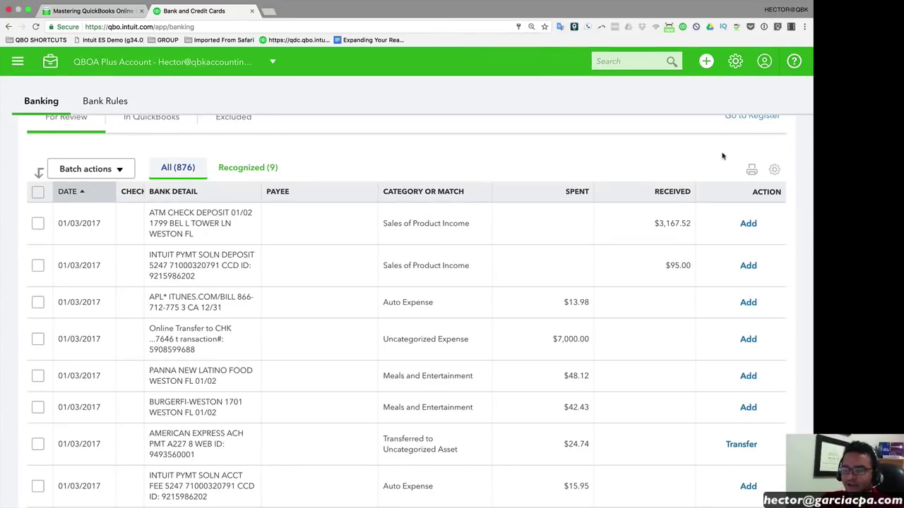
pyautogui.click(775, 171)
pyautogui.click(688, 377)
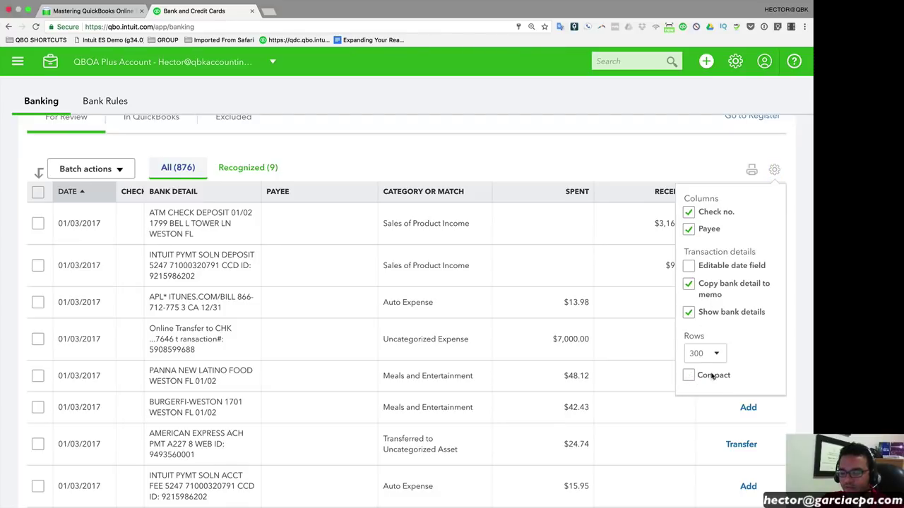
pyautogui.click(689, 377)
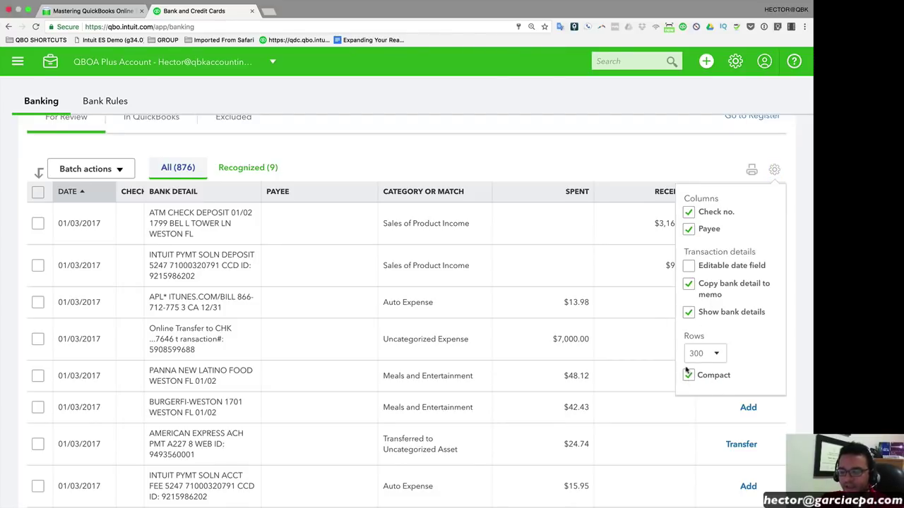
pyautogui.click(488, 154)
# Hide the Check no. and Payee columns, and turn off copying bank detail to memo and showing bank details.
pyautogui.scroll(2, 488, 153)
pyautogui.scroll(-1, 612, 176)
pyautogui.click(773, 213)
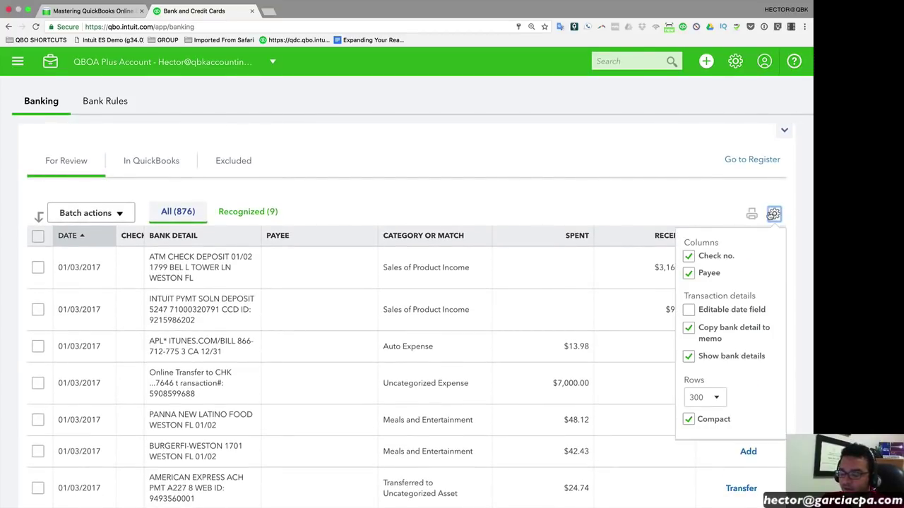
pyautogui.click(688, 256)
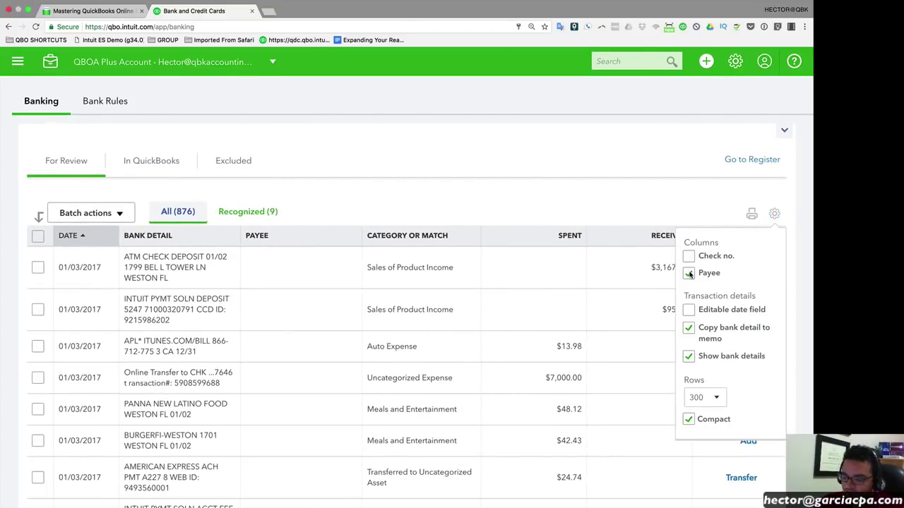
pyautogui.click(689, 274)
pyautogui.click(690, 329)
pyautogui.click(690, 356)
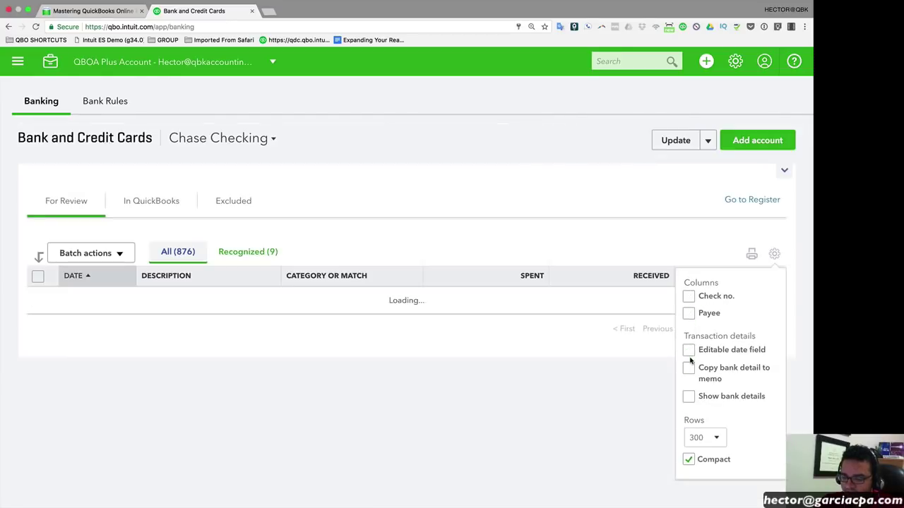
pyautogui.click(532, 231)
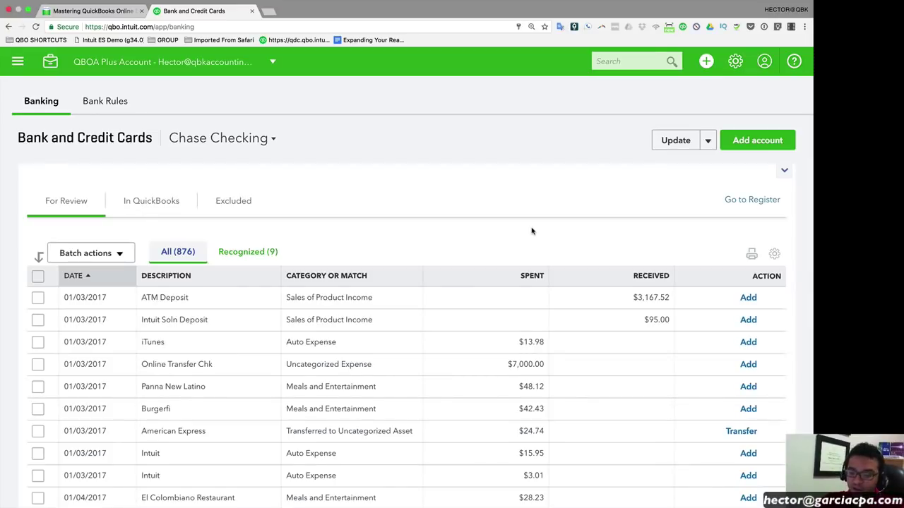
pyautogui.click(774, 253)
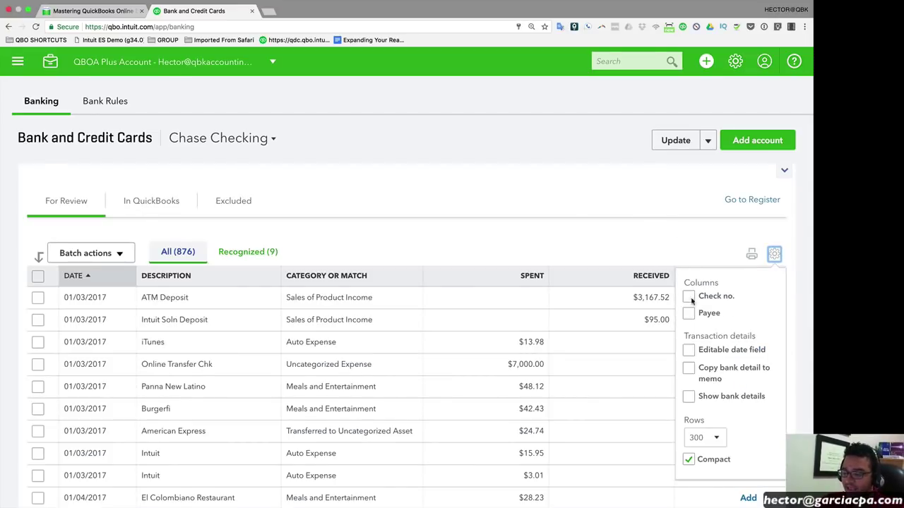
pyautogui.click(581, 211)
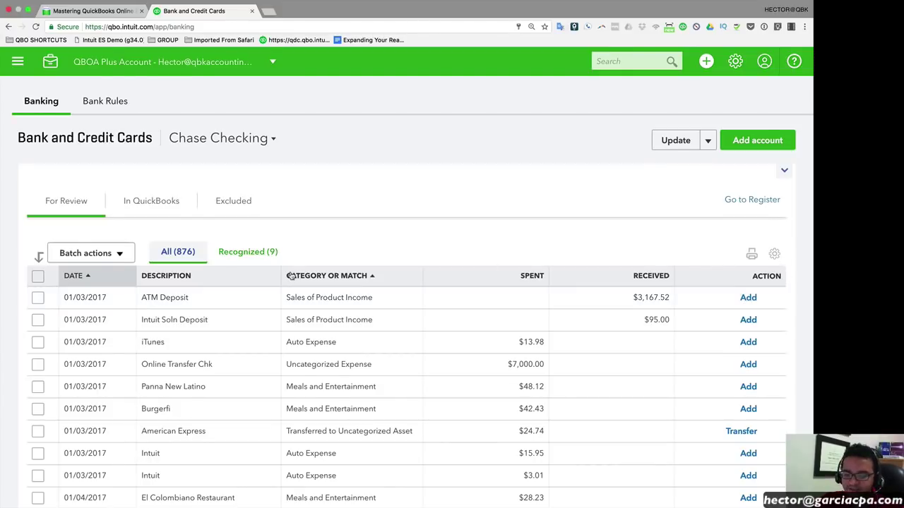
# Open the ATM Deposit and Online Transfer Chk transactions to compare their short descriptions with the full bank details.
pyautogui.moveTo(193, 298); pyautogui.dragTo(140, 300)
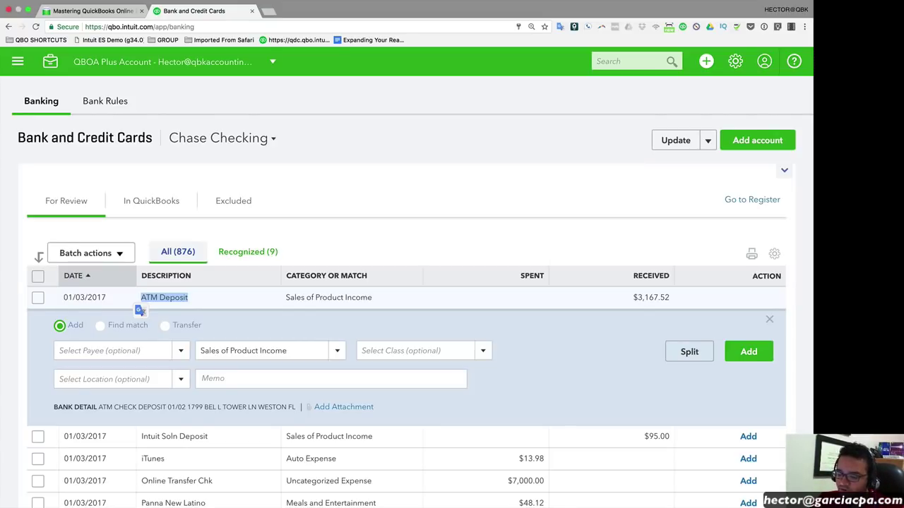
pyautogui.click(245, 284)
pyautogui.scroll(-3, 344, 228)
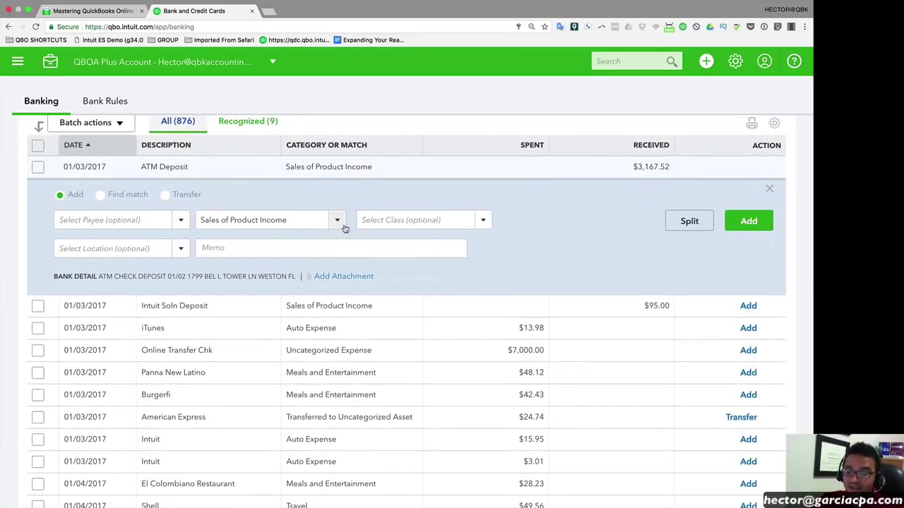
pyautogui.moveTo(218, 351); pyautogui.dragTo(141, 351)
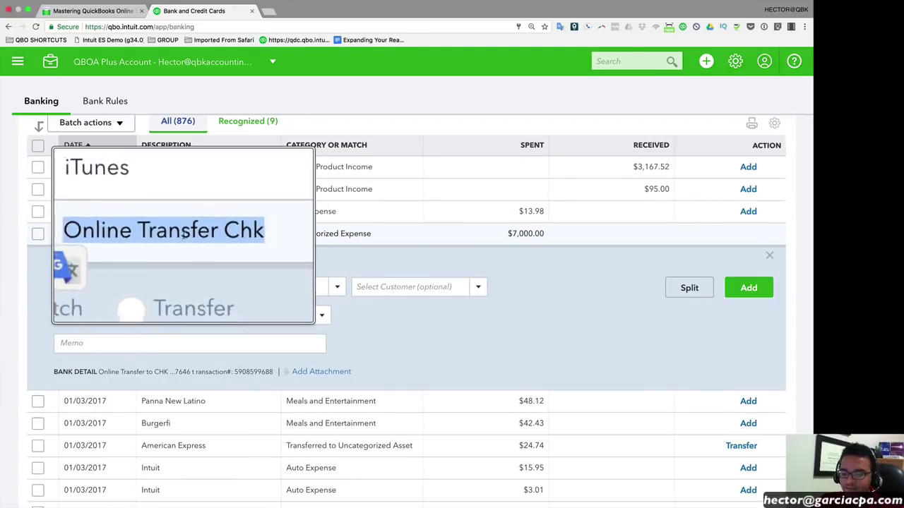
pyautogui.scroll(-5, 184, 234)
pyautogui.click(230, 235)
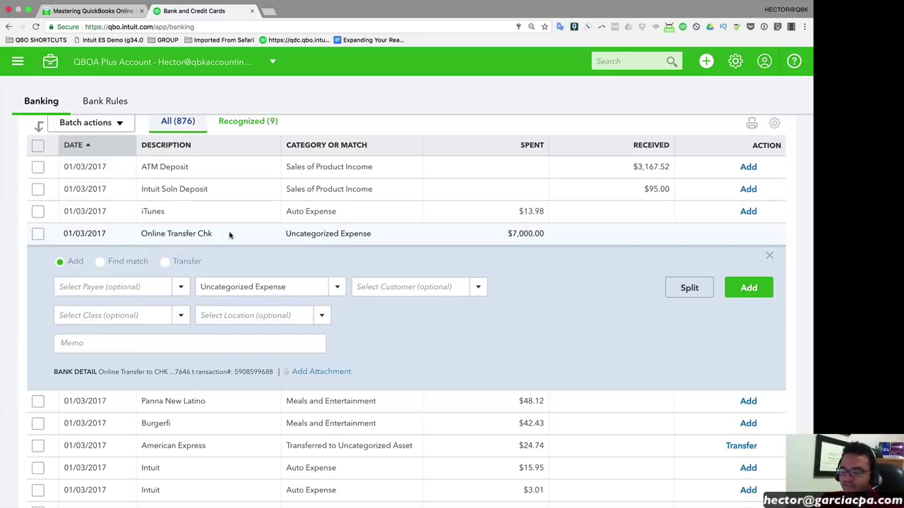
# Turn on Show bank details for the list, and open the $7,000.00 online transfer to examine its full bank detail.
pyautogui.click(774, 123)
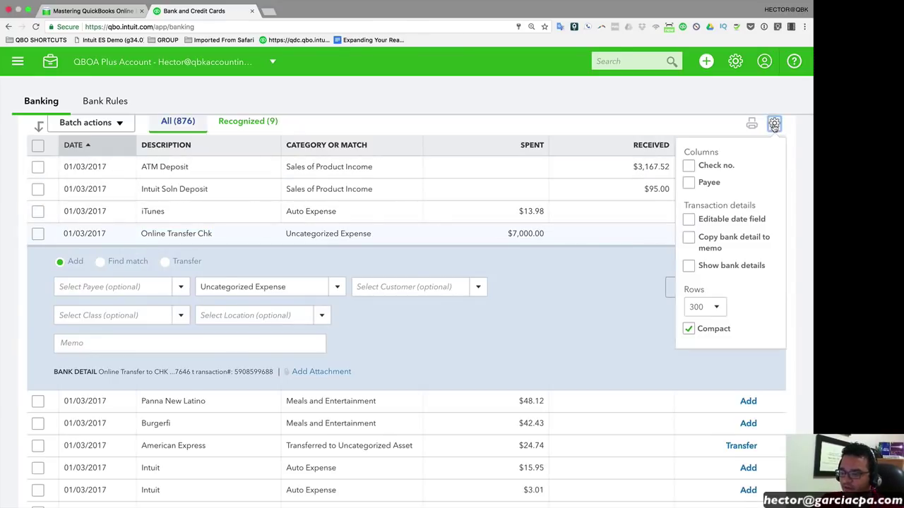
pyautogui.click(690, 267)
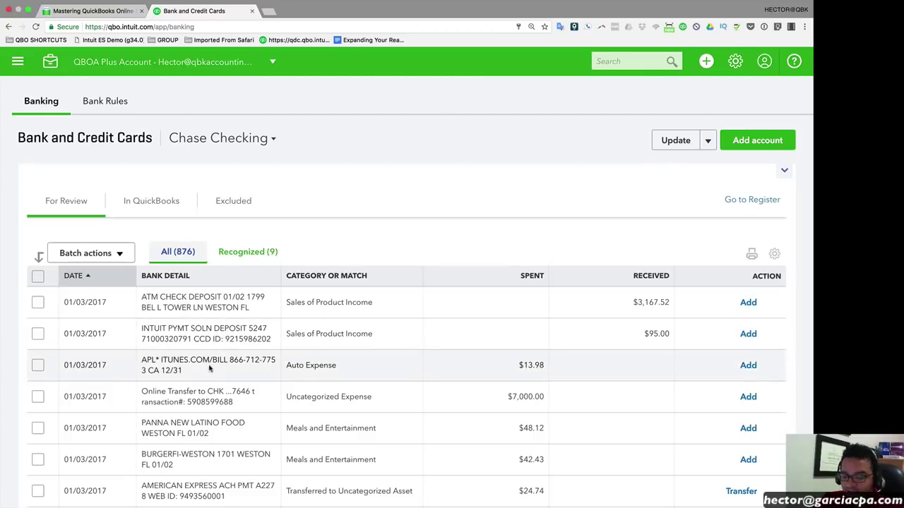
pyautogui.moveTo(143, 390); pyautogui.dragTo(253, 403)
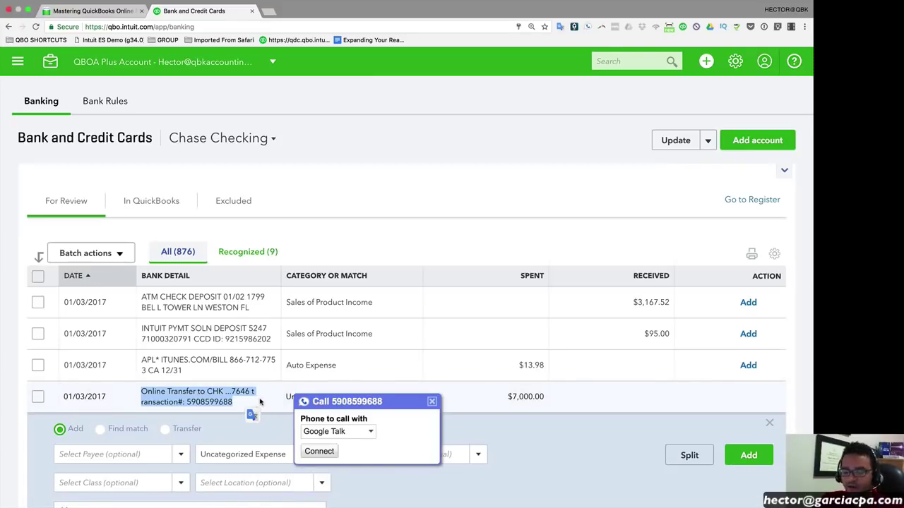
pyautogui.click(432, 401)
pyautogui.click(452, 205)
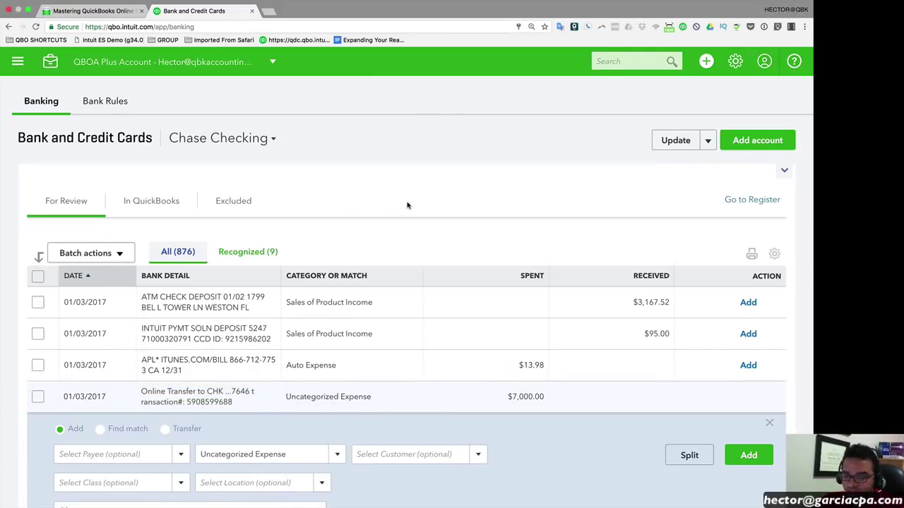
# Turn on Copy bank detail to memo, show the Check no. and Payee columns, and collapse the open online transfer.
pyautogui.click(774, 254)
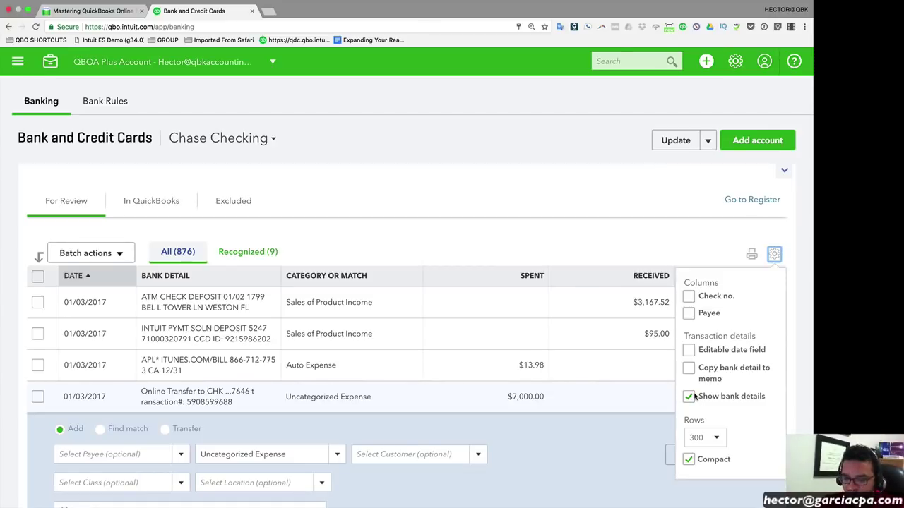
pyautogui.click(690, 369)
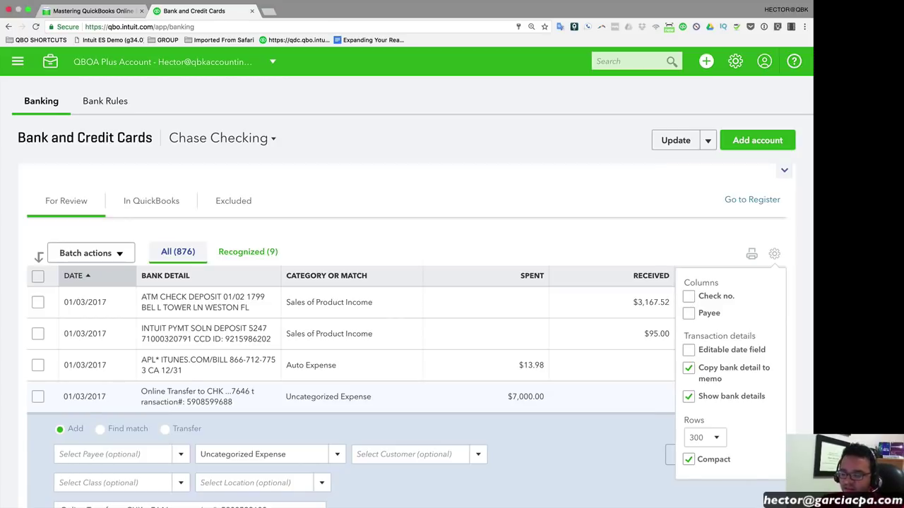
pyautogui.click(690, 298)
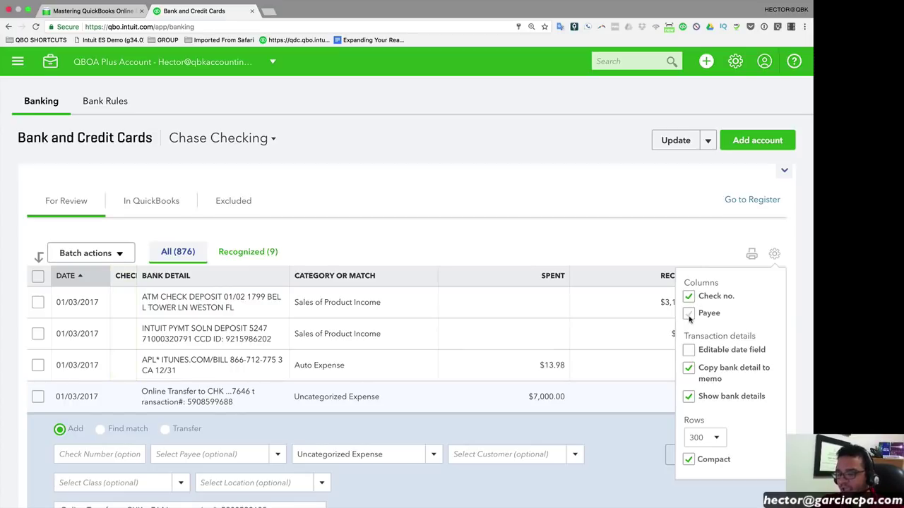
pyautogui.click(690, 315)
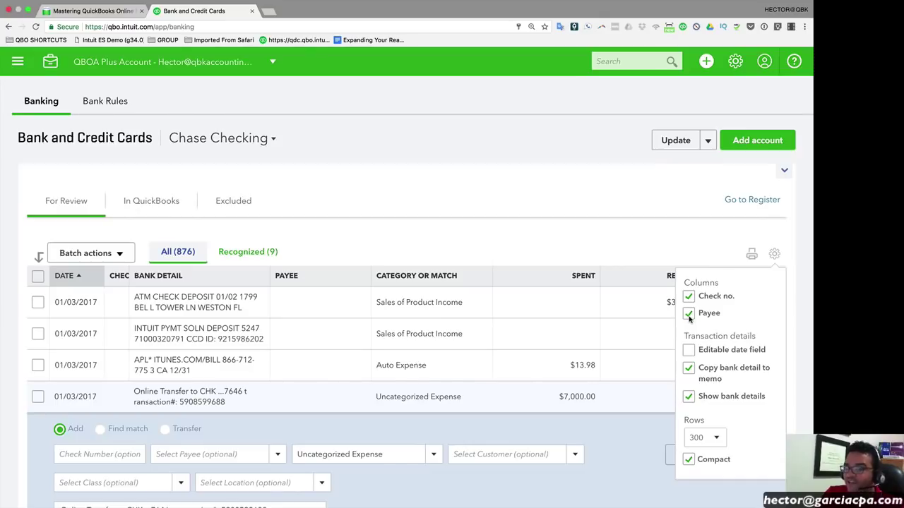
pyautogui.click(586, 205)
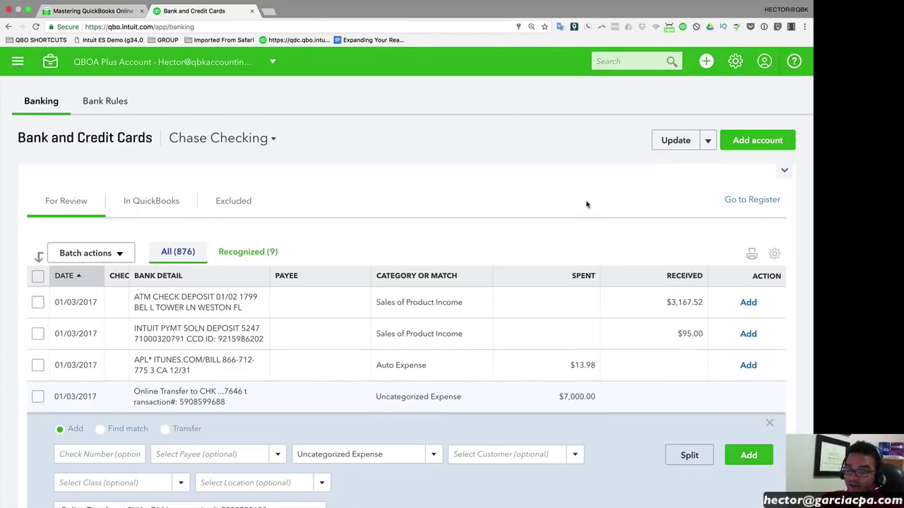
pyautogui.click(770, 425)
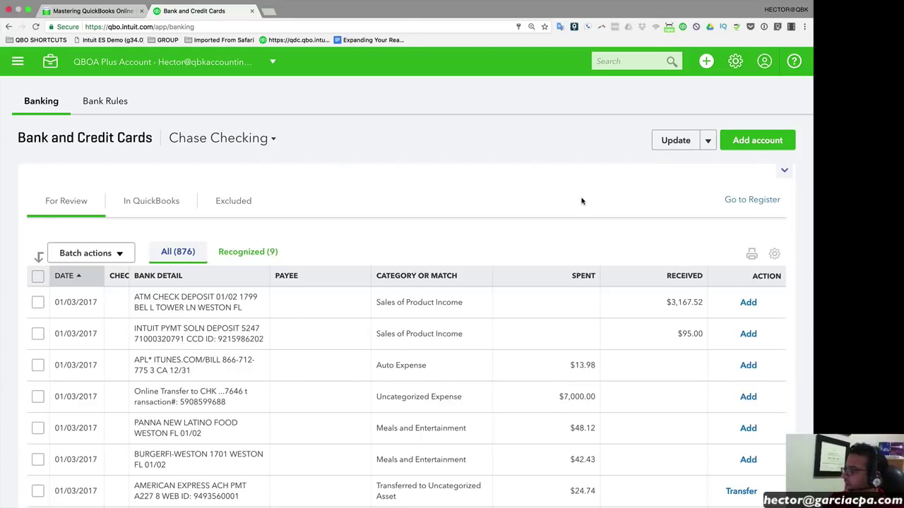
# Open the $13.98 iTunes transaction and save ITunes as a new vendor from its payee field.
pyautogui.scroll(-2, 212, 317)
pyautogui.tripleClick(186, 308)
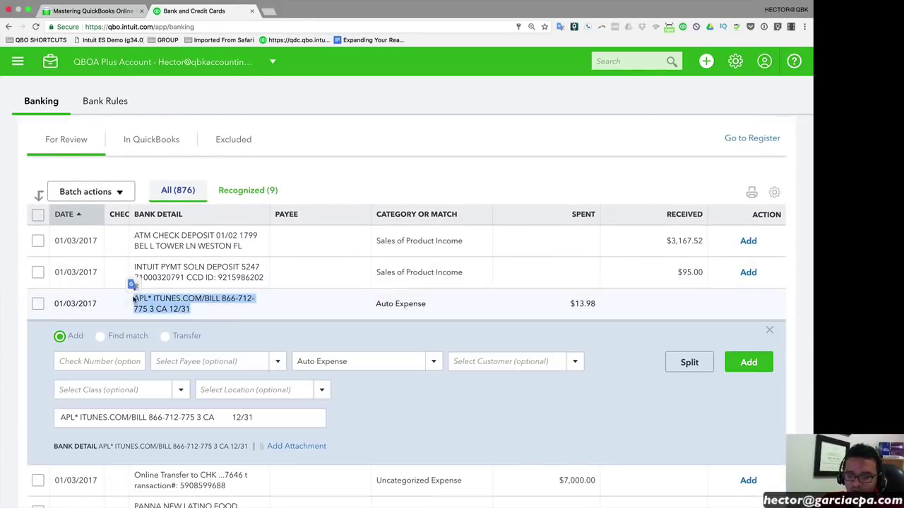
pyautogui.click(203, 299)
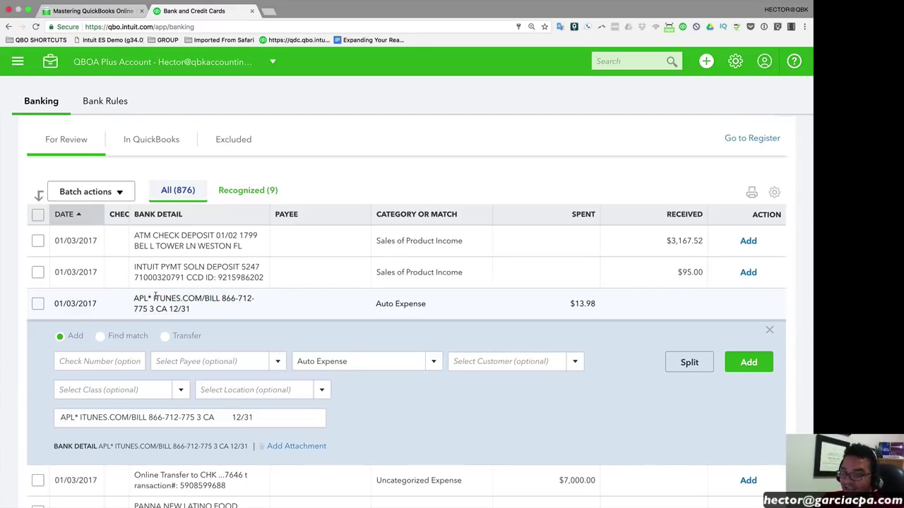
pyautogui.click(220, 362)
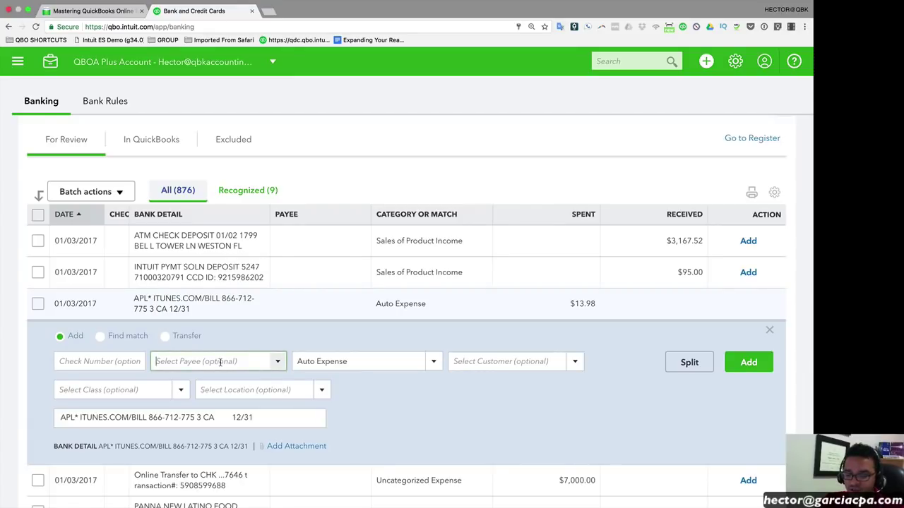
pyautogui.write('ITunes')
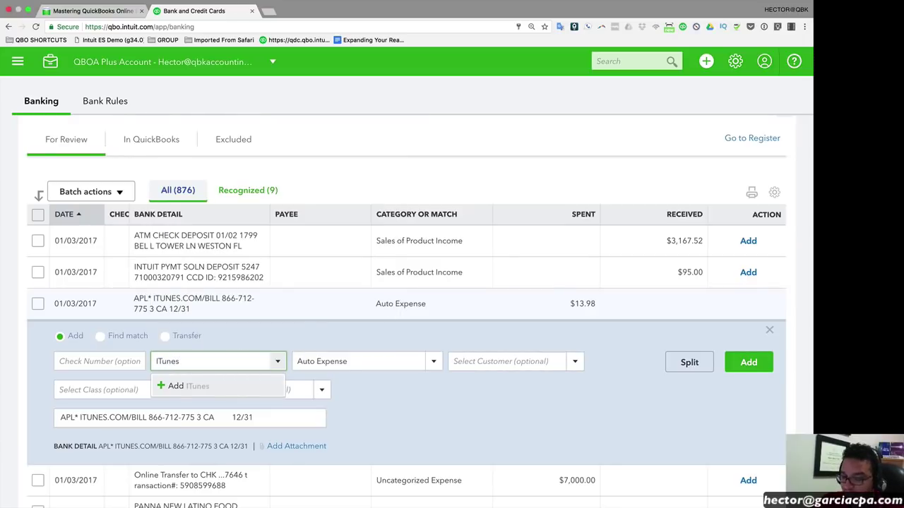
pyautogui.click(175, 387)
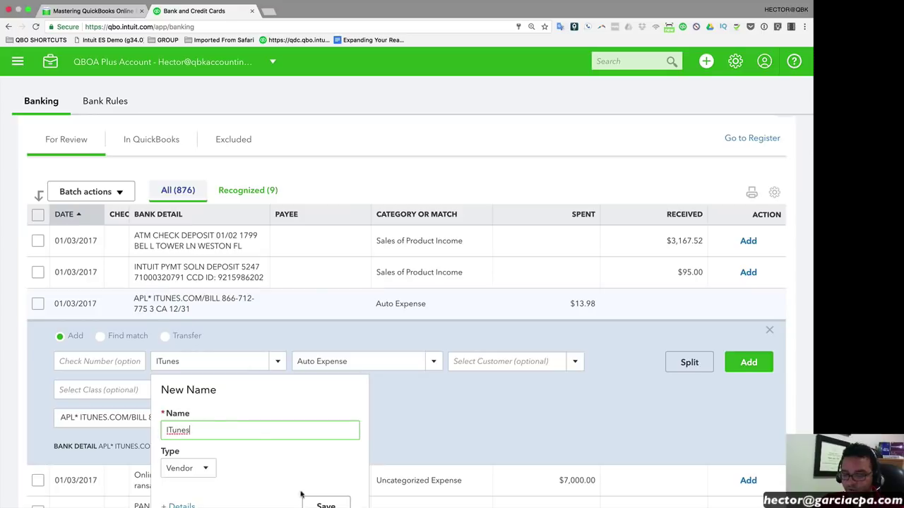
pyautogui.click(325, 503)
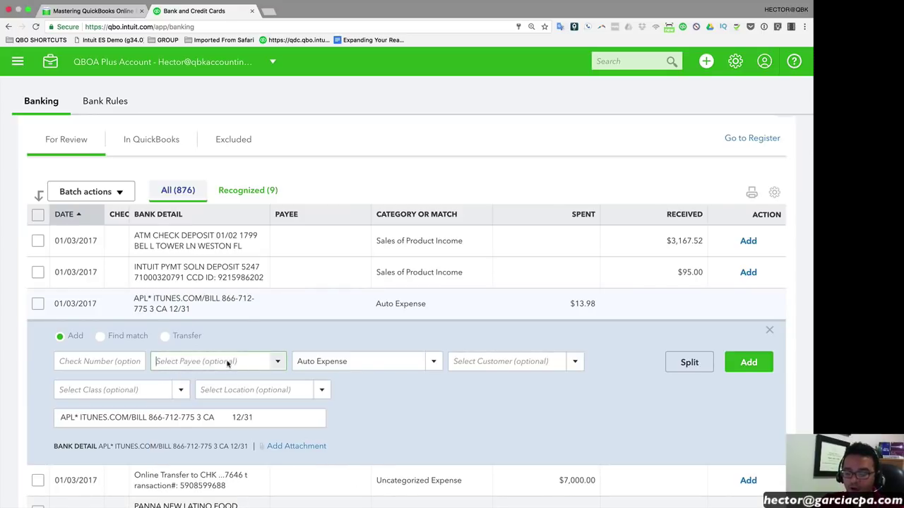
pyautogui.write('IT')
pyautogui.press('BackSpace')
pyautogui.press('BackSpace')
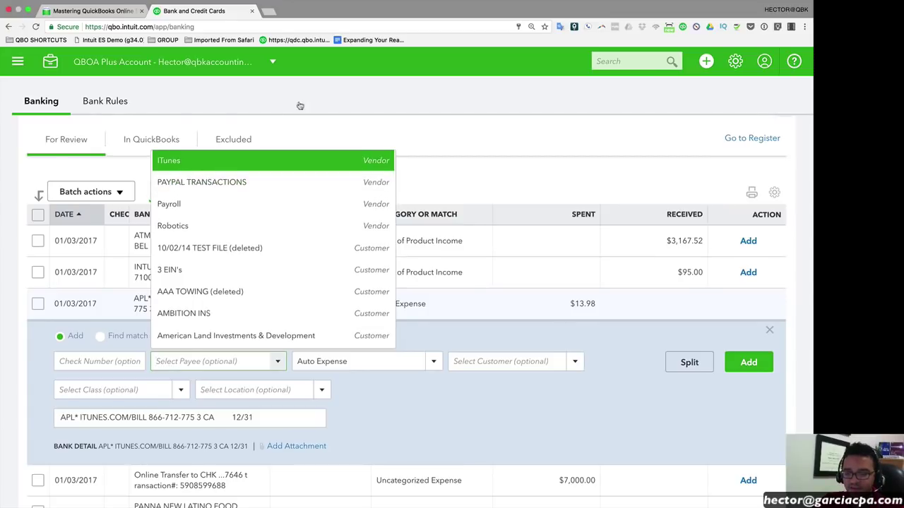
# Copy ITUNES.COM from the transaction's memo into the payee field and save it as a new vendor.
pyautogui.click(101, 418)
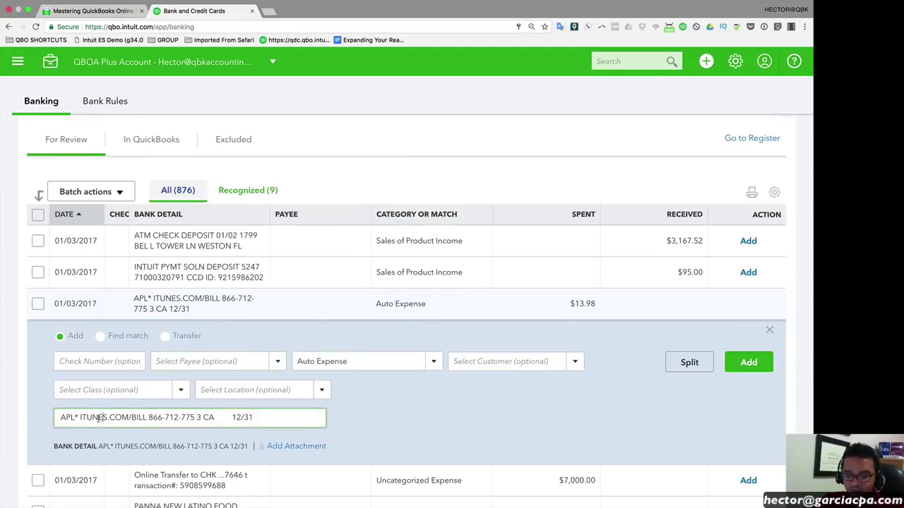
pyautogui.moveTo(80, 418); pyautogui.dragTo(127, 417)
pyautogui.press('super+c')
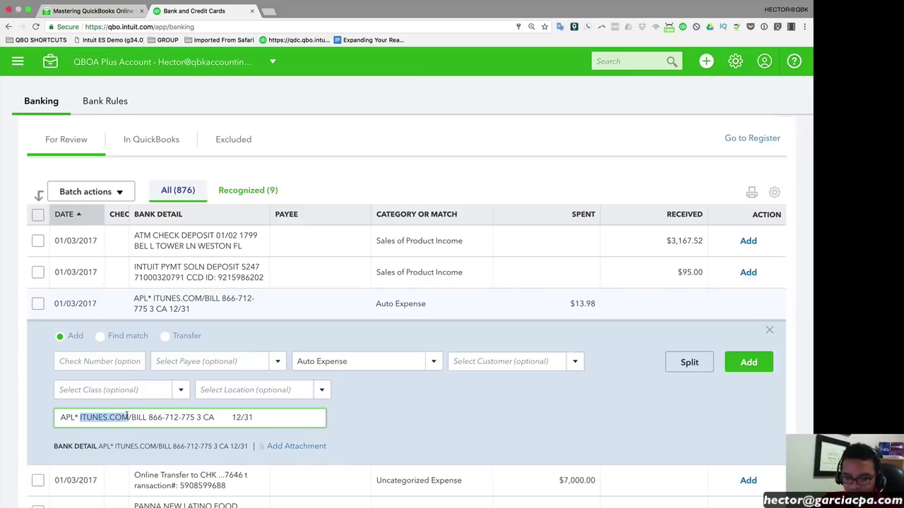
pyautogui.click(169, 363)
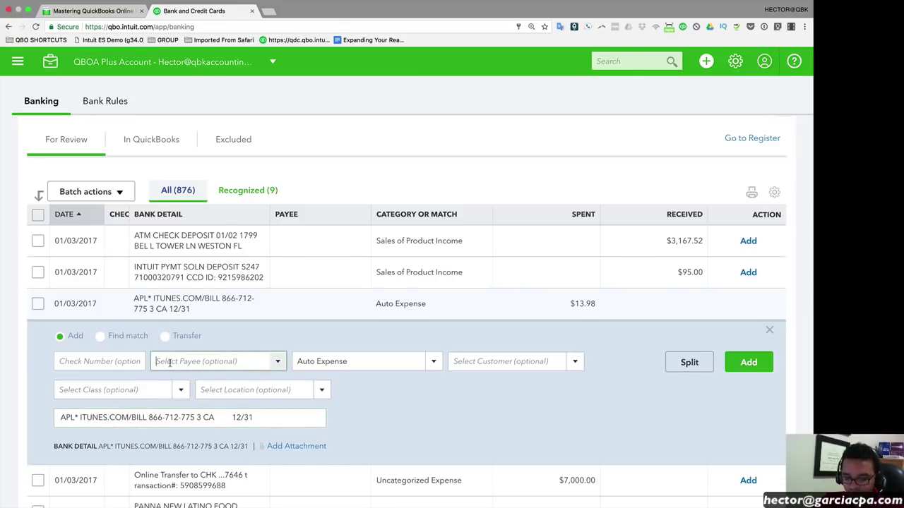
pyautogui.press('super+v')
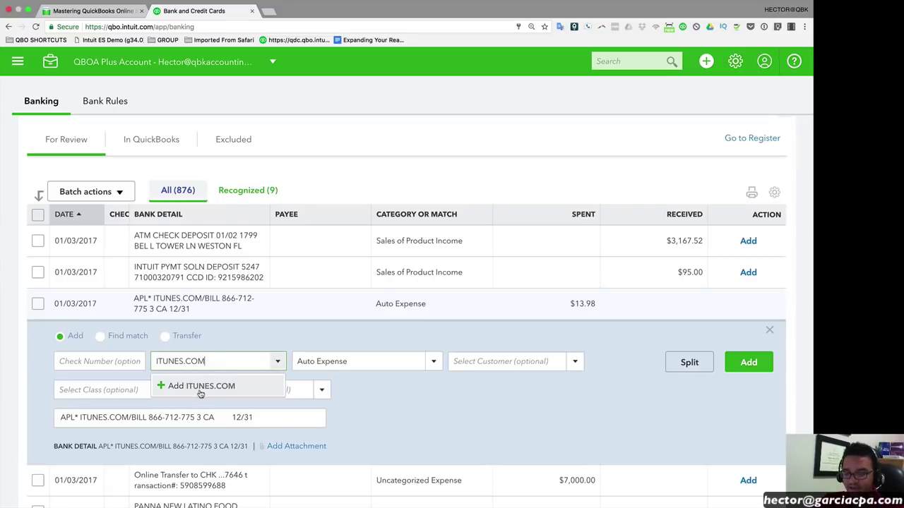
pyautogui.click(201, 388)
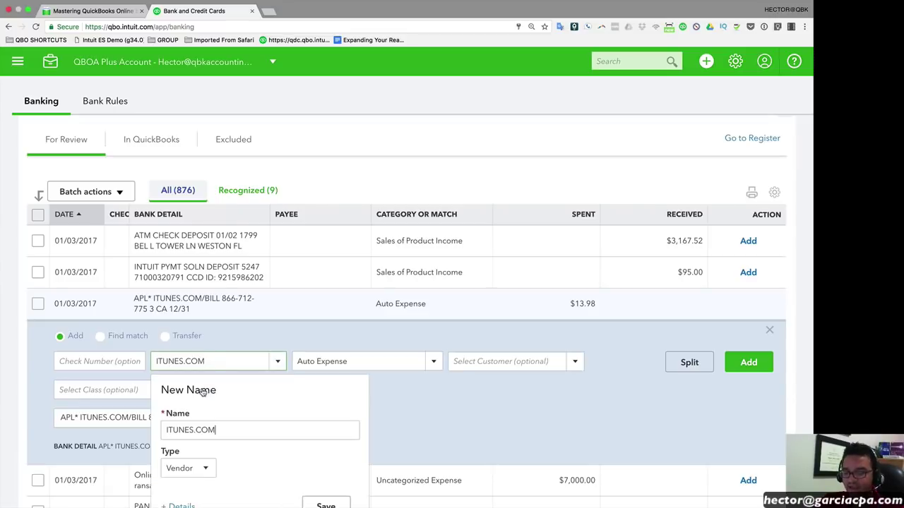
pyautogui.click(314, 505)
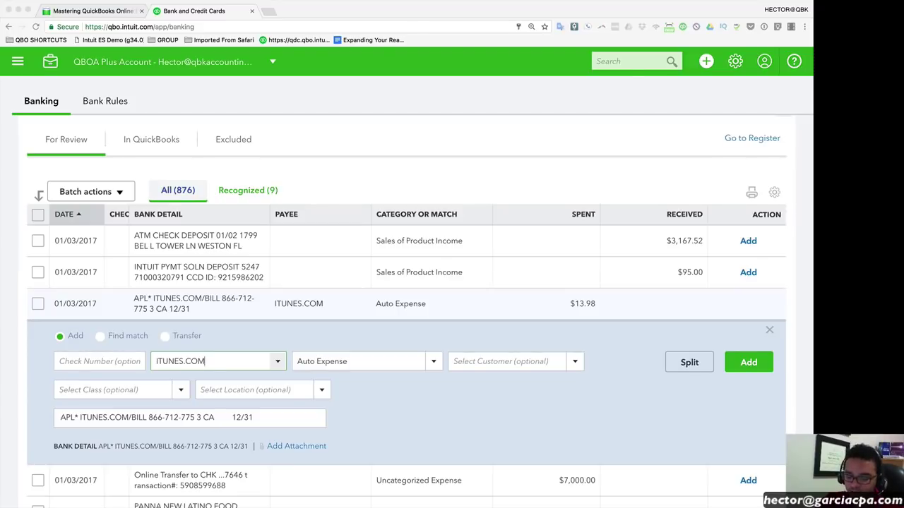
# Set the iTunes transaction's category to Office Expenses.
pyautogui.click(328, 365)
pyautogui.moveTo(352, 362); pyautogui.dragTo(294, 363)
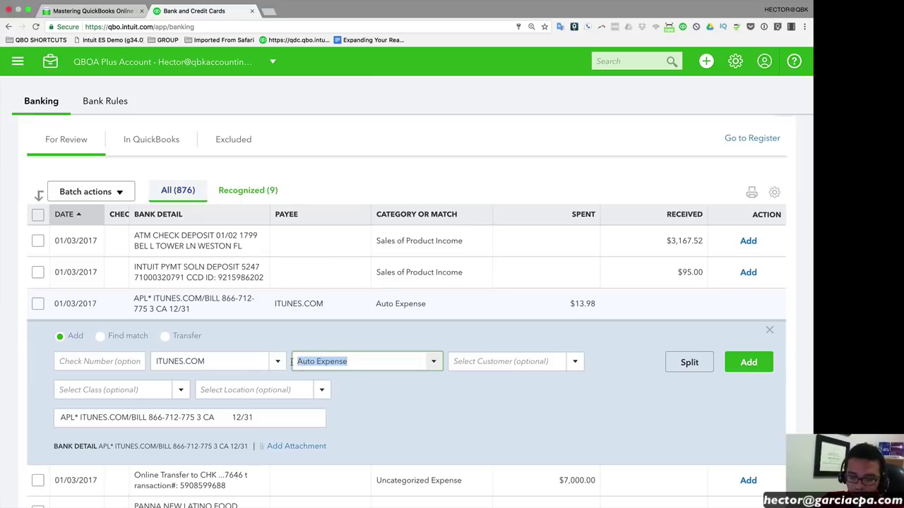
pyautogui.write('Office')
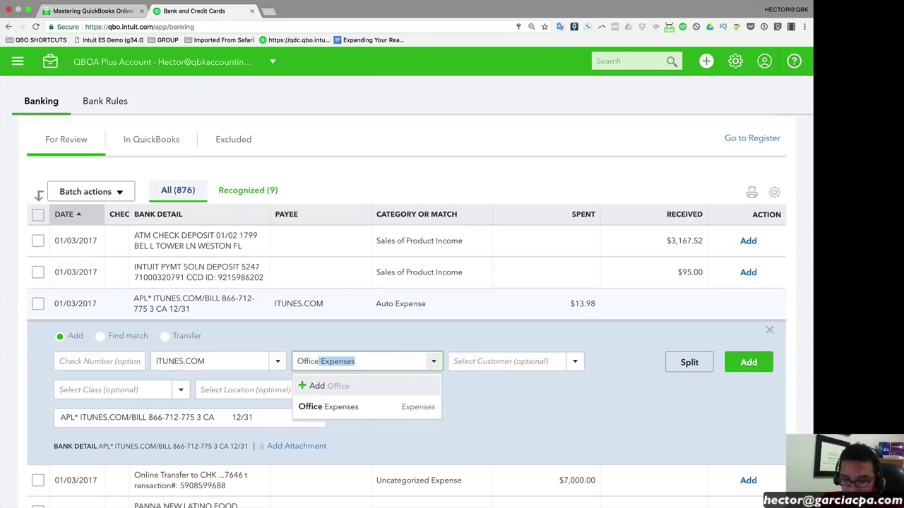
pyautogui.click(329, 406)
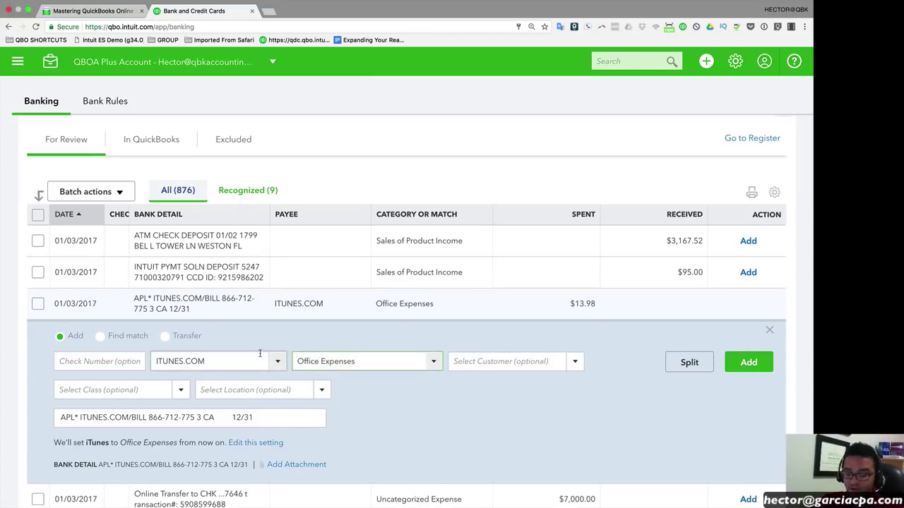
# View the optional customer, class and location choices for the iTunes transaction, leaving all three blank.
pyautogui.click(576, 361)
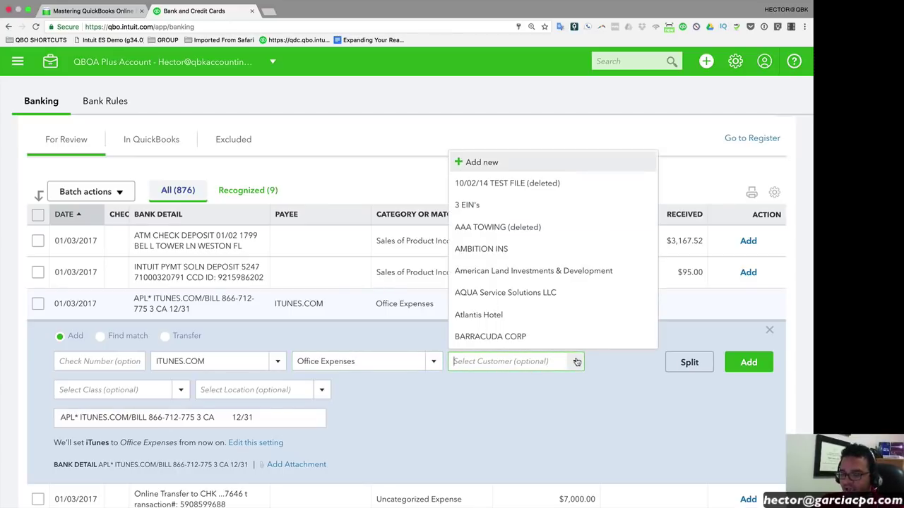
pyautogui.click(541, 407)
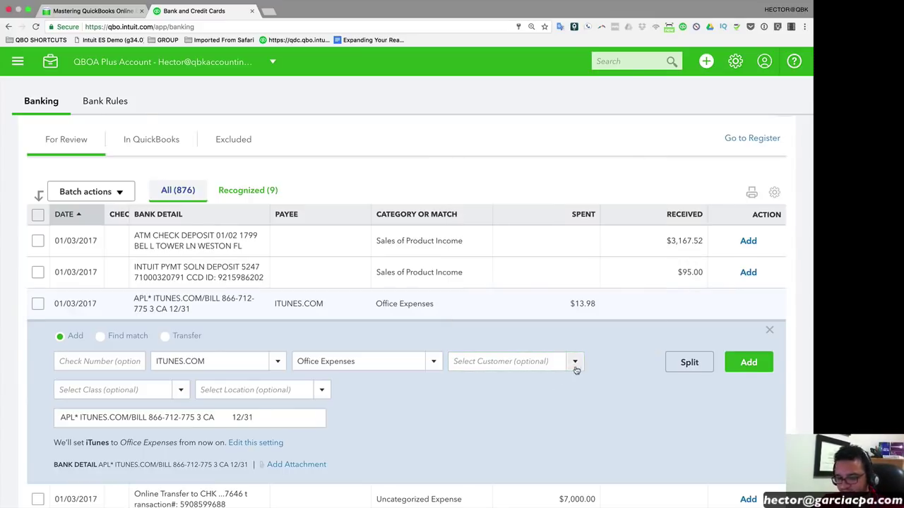
pyautogui.click(182, 389)
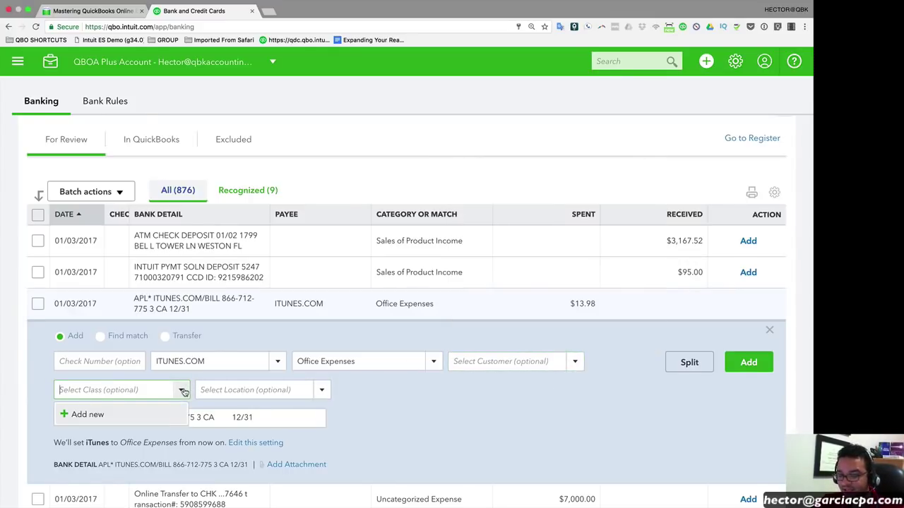
pyautogui.click(320, 390)
pyautogui.click(355, 401)
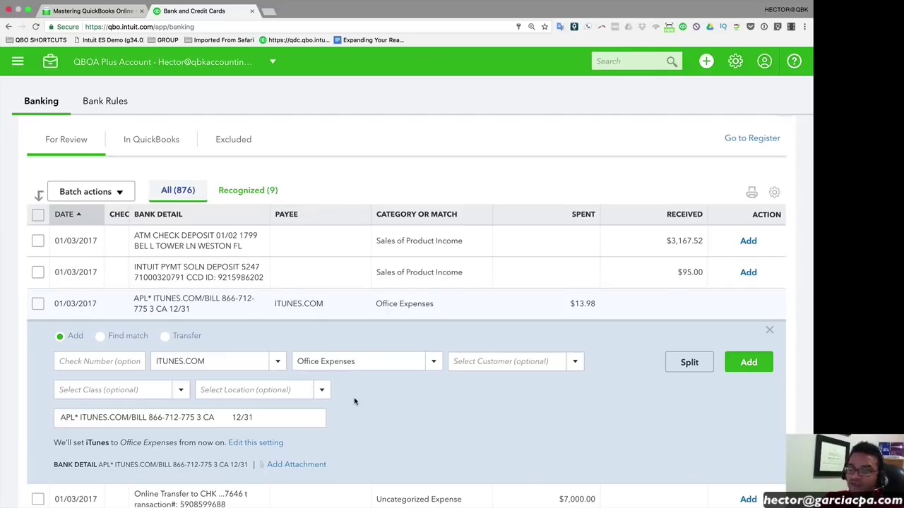
# Check the payee and category of the $13.98 iTunes transaction and add it to the books without a class.
pyautogui.click(220, 359)
pyautogui.click(353, 361)
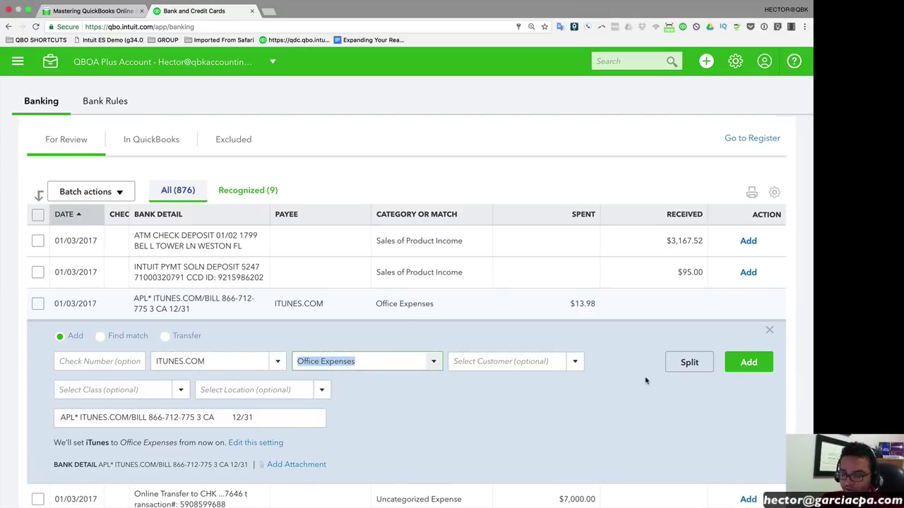
pyautogui.click(746, 364)
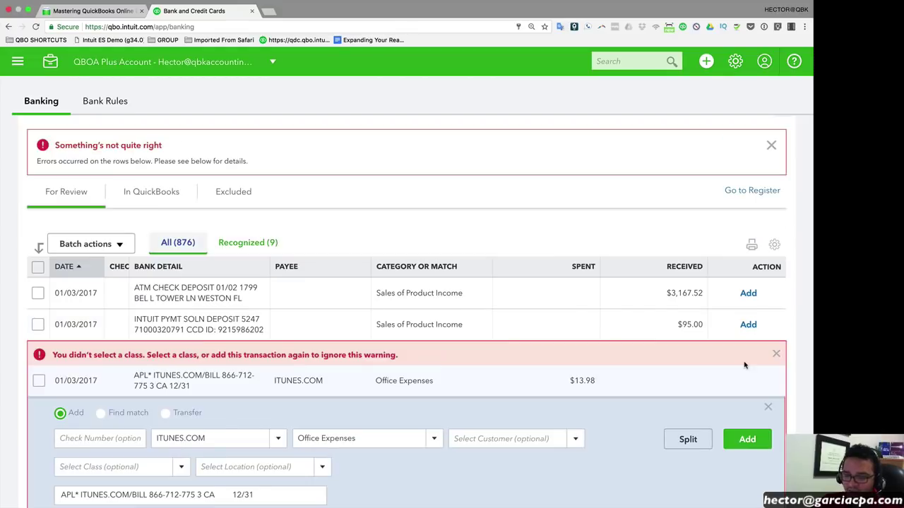
pyautogui.click(750, 439)
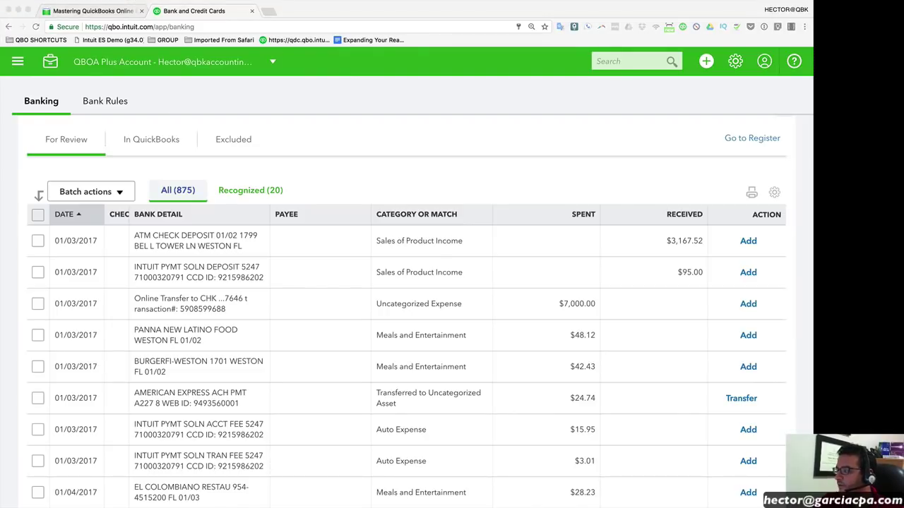
# Show the recognized transactions and compare the suggested category on the 01/25/2017 iTunes charge with the rule-based one on the $277.00 PayPal charge.
pyautogui.click(256, 192)
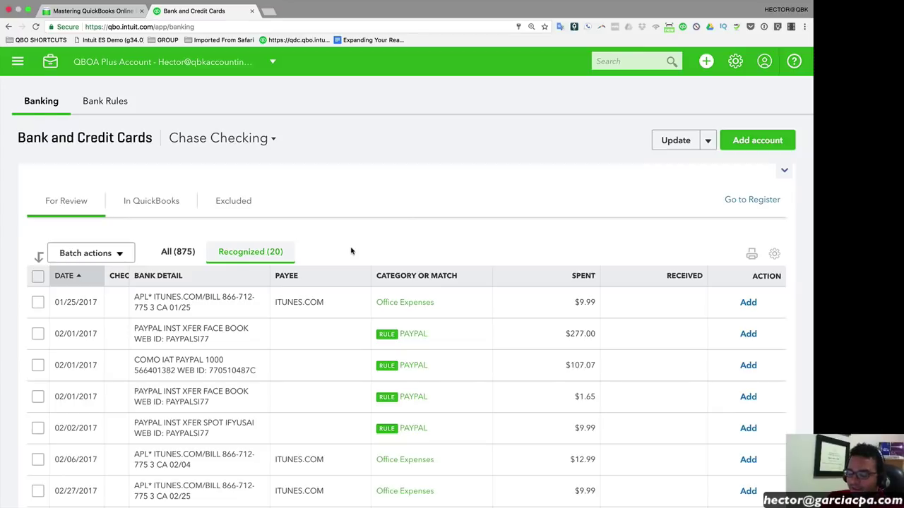
pyautogui.scroll(-1, 351, 251)
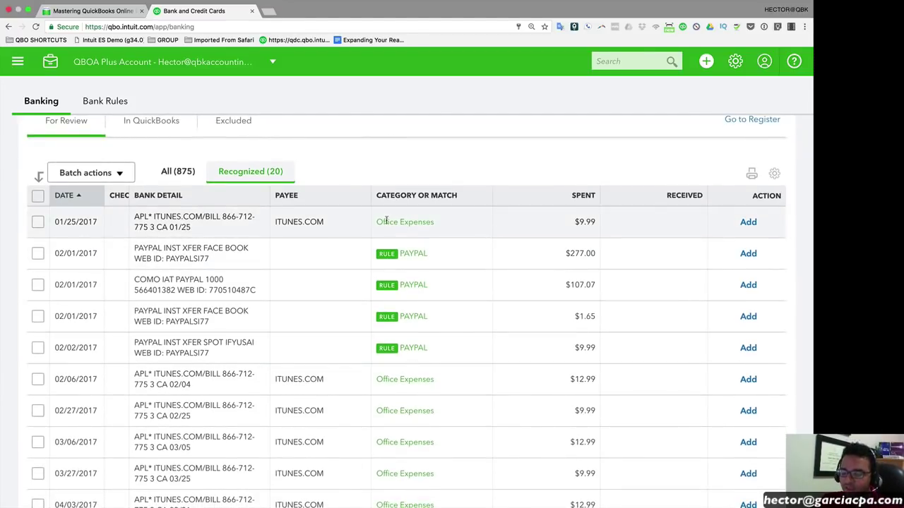
pyautogui.moveTo(377, 221)
pyautogui.mouseDown()
pyautogui.moveTo(443, 233)
pyautogui.moveTo(375, 223)
pyautogui.mouseUp()
pyautogui.click(441, 229)
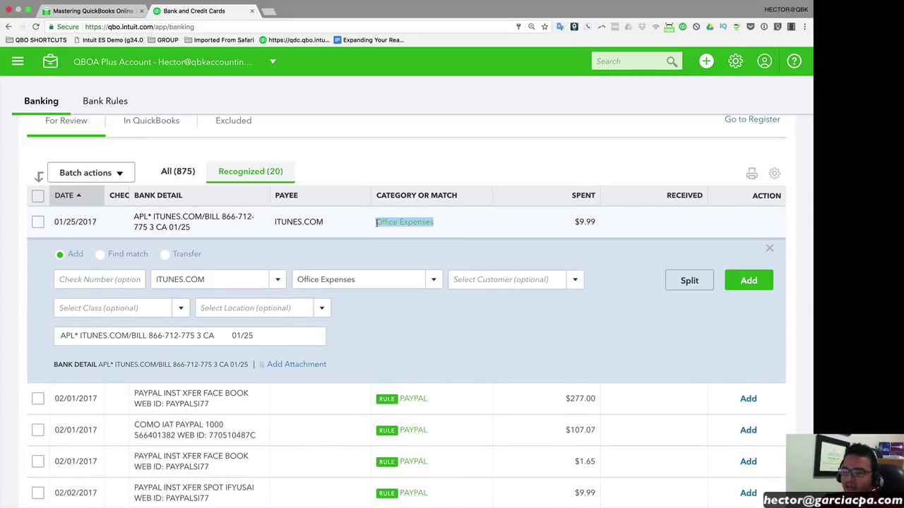
pyautogui.click(387, 167)
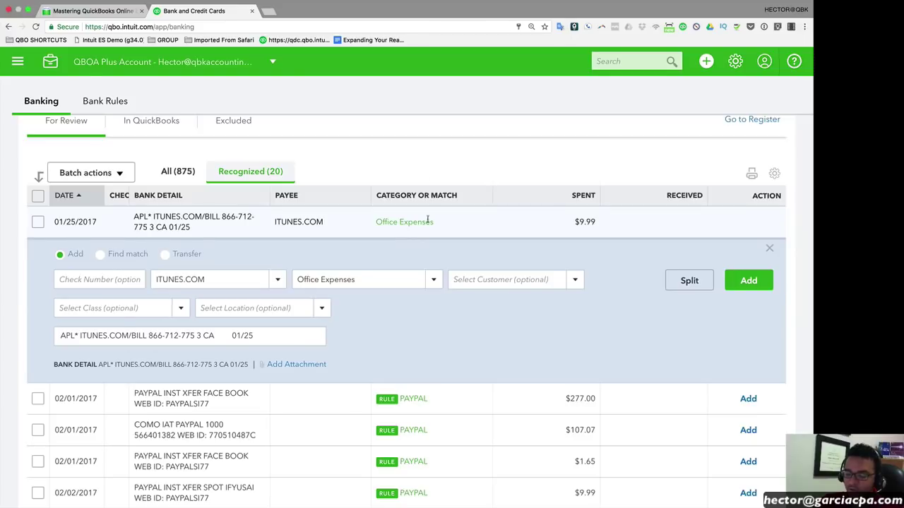
pyautogui.doubleClick(415, 398)
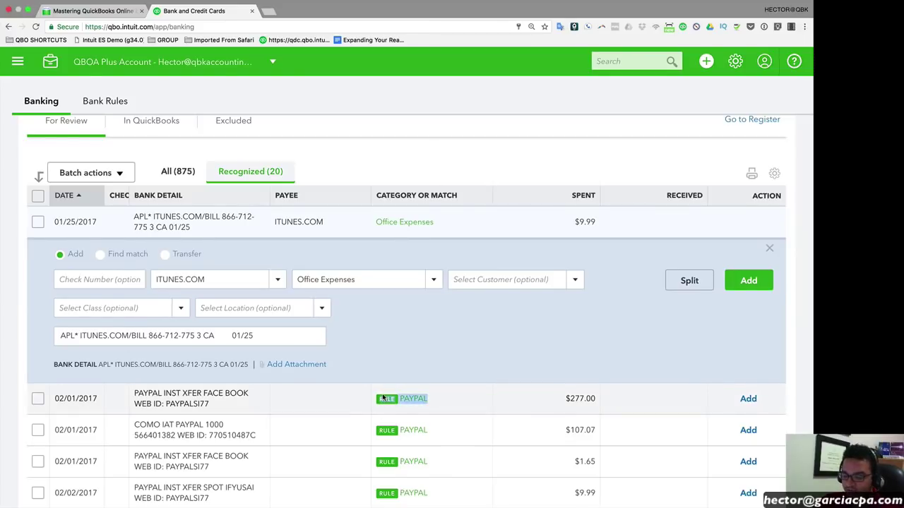
pyautogui.click(437, 399)
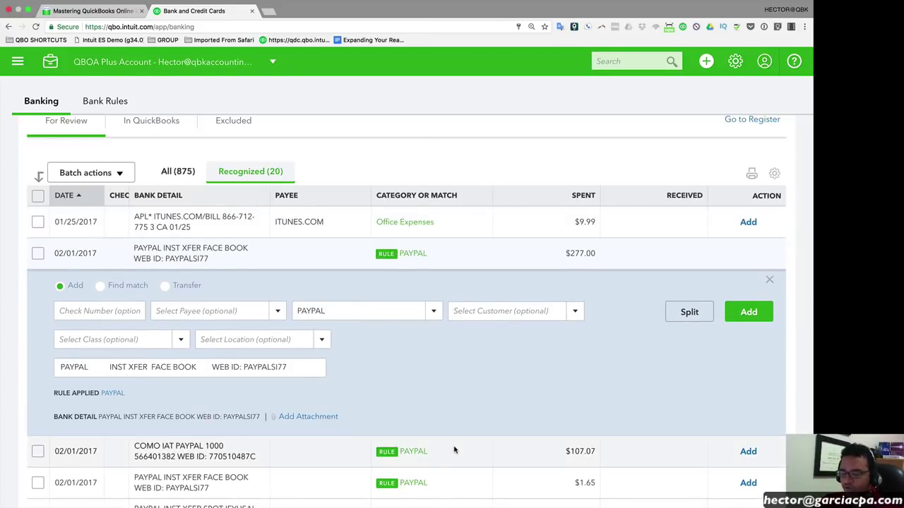
pyautogui.click(450, 219)
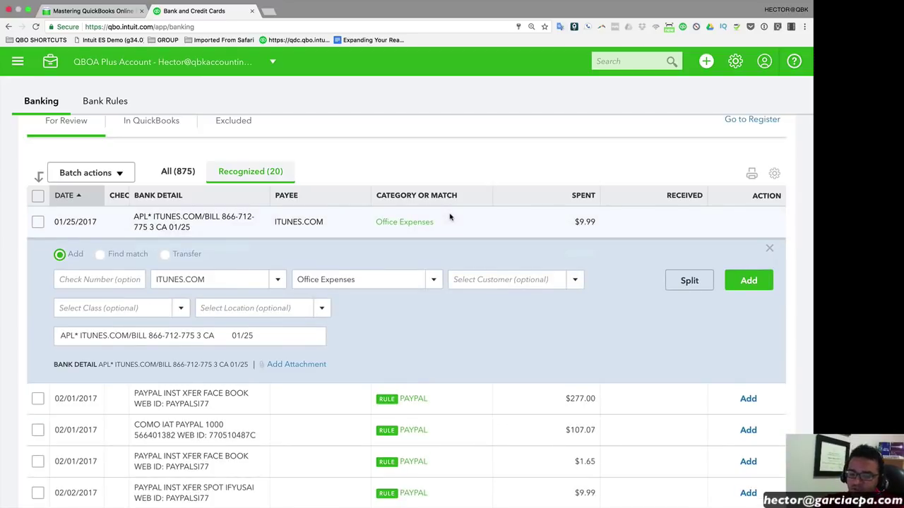
# Select all recognized transactions to view the available batch actions, clear the selection and collapse the open iTunes transaction.
pyautogui.click(39, 195)
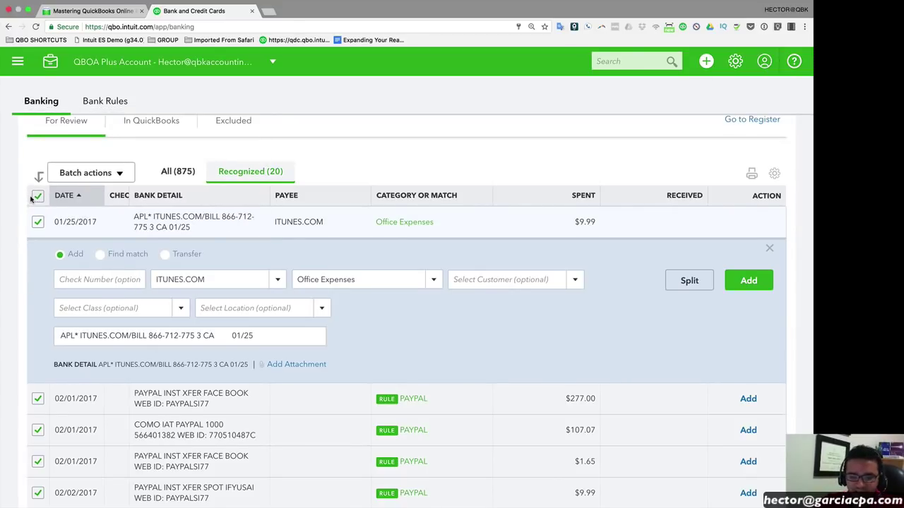
pyautogui.click(78, 178)
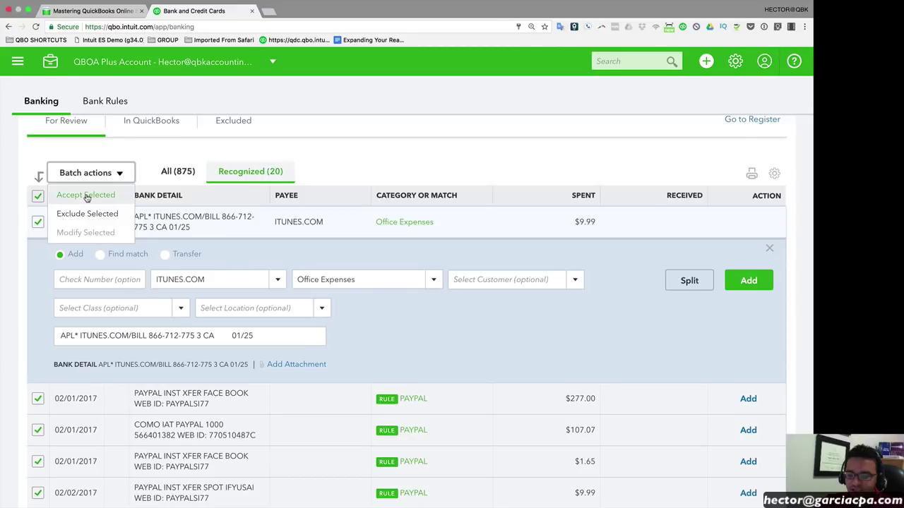
pyautogui.click(436, 147)
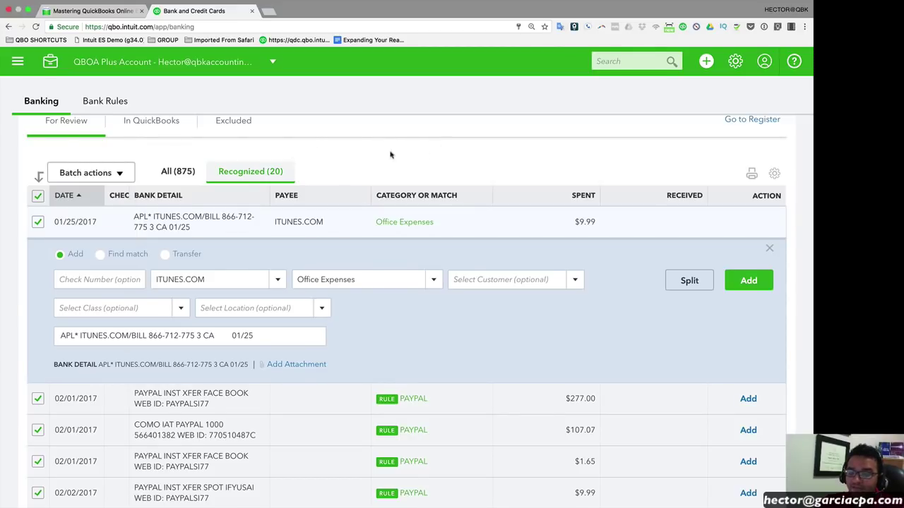
pyautogui.click(38, 198)
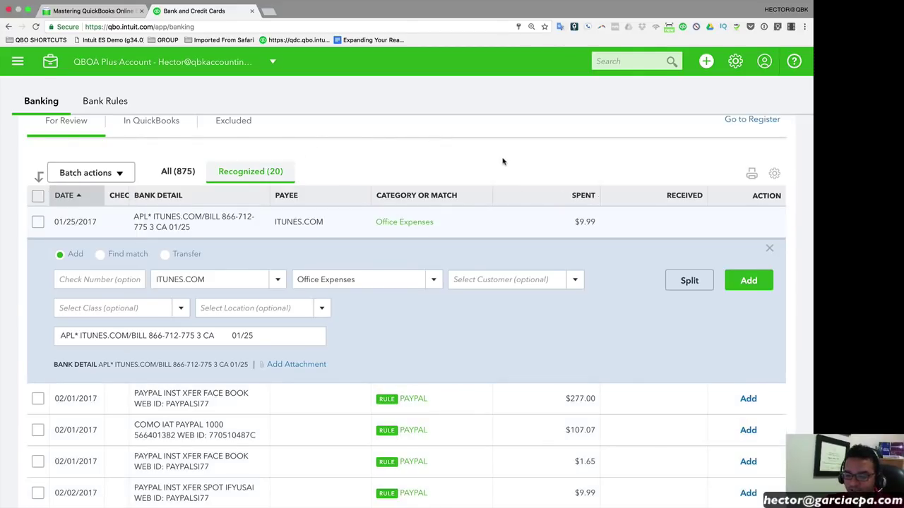
pyautogui.click(769, 248)
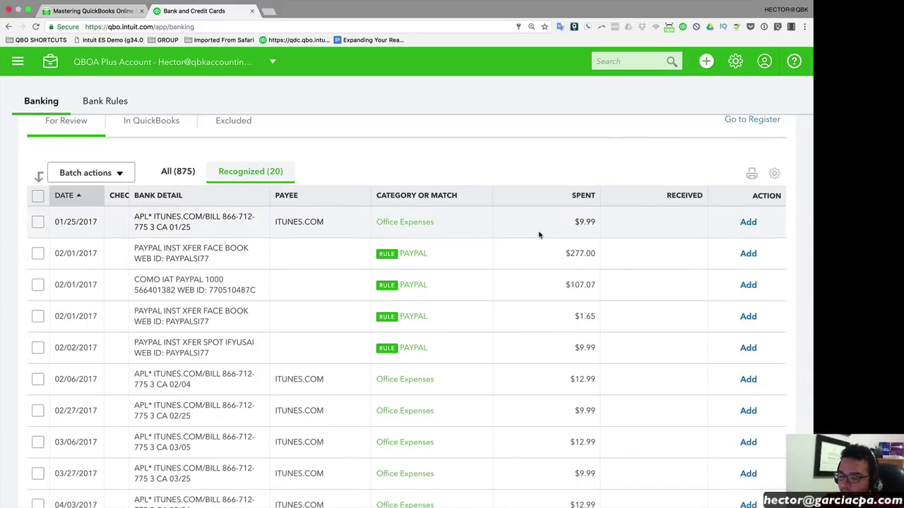
# Add the iTunes charges dated 01/25/2017, 02/06/2017 and 03/06/2017 to the books as Office Expenses, without assigning a class.
pyautogui.click(748, 221)
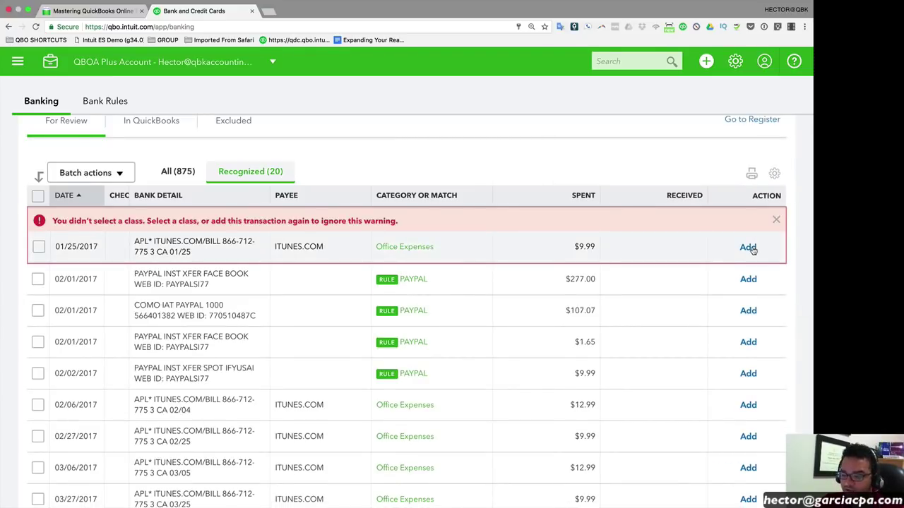
pyautogui.click(748, 247)
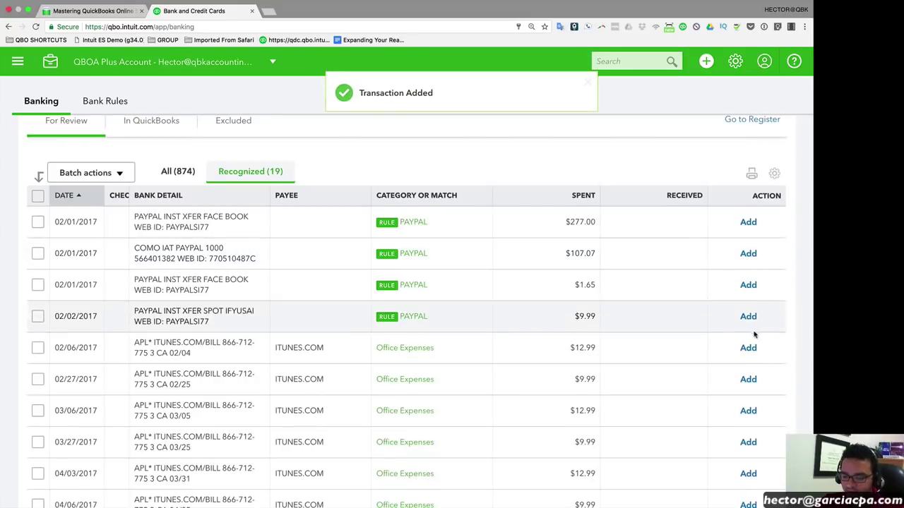
pyautogui.click(750, 351)
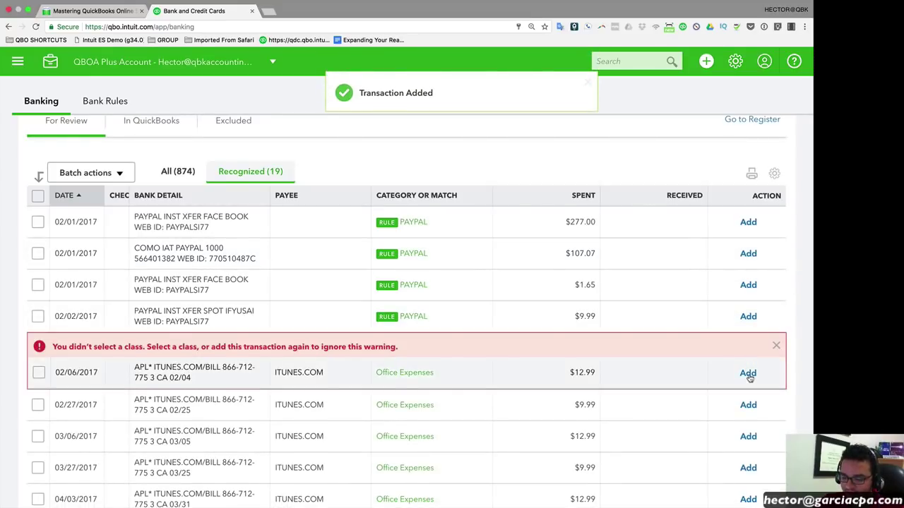
pyautogui.click(749, 378)
pyautogui.click(748, 380)
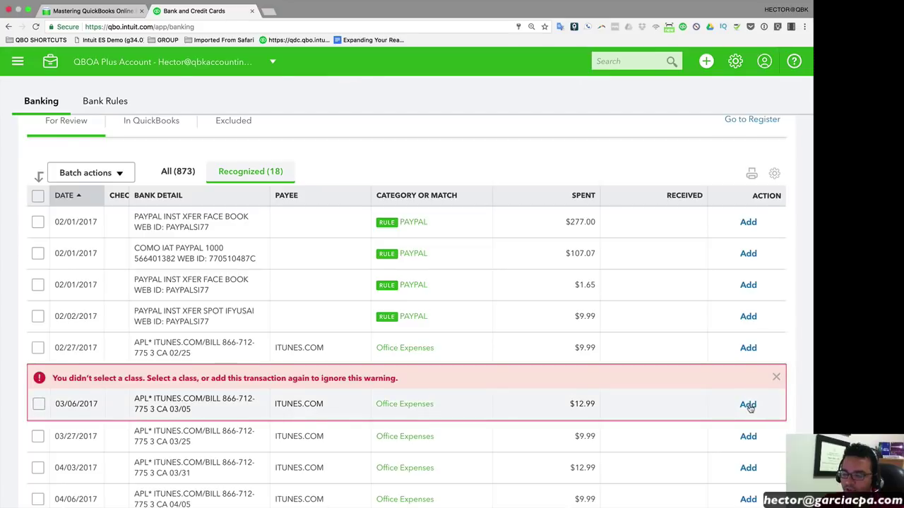
pyautogui.click(748, 405)
# Add the iTunes charges of 03/27/2017 and 04/03/2017 and the $12.99 one of 05/02/2017 as Office Expenses without a class.
pyautogui.click(749, 381)
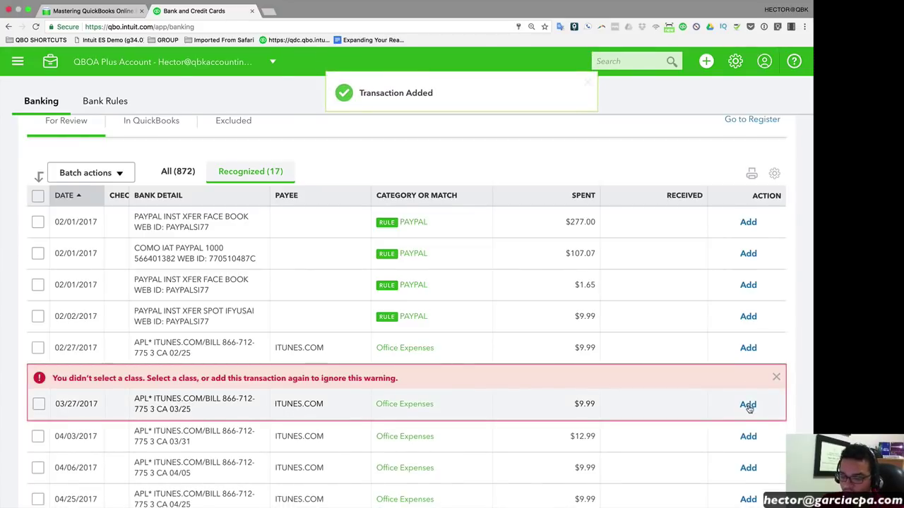
pyautogui.click(749, 406)
pyautogui.click(749, 379)
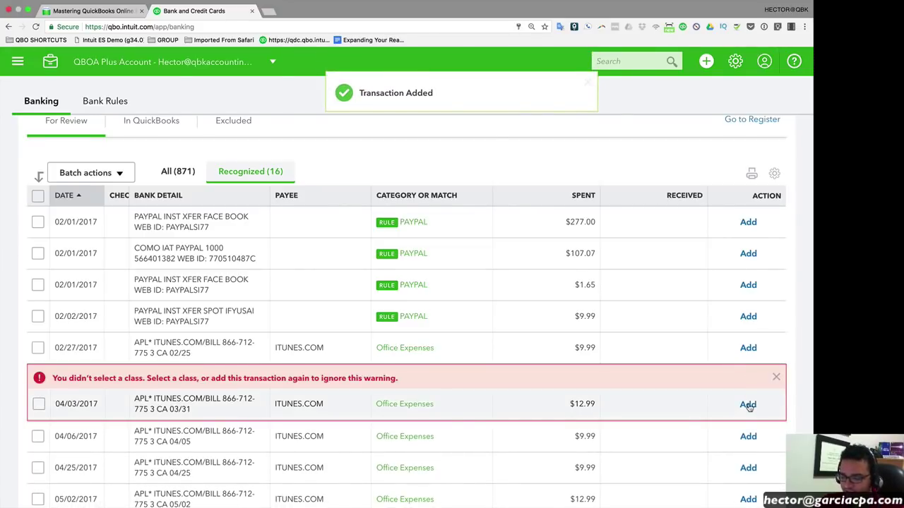
pyautogui.click(749, 405)
pyautogui.scroll(-3, 749, 407)
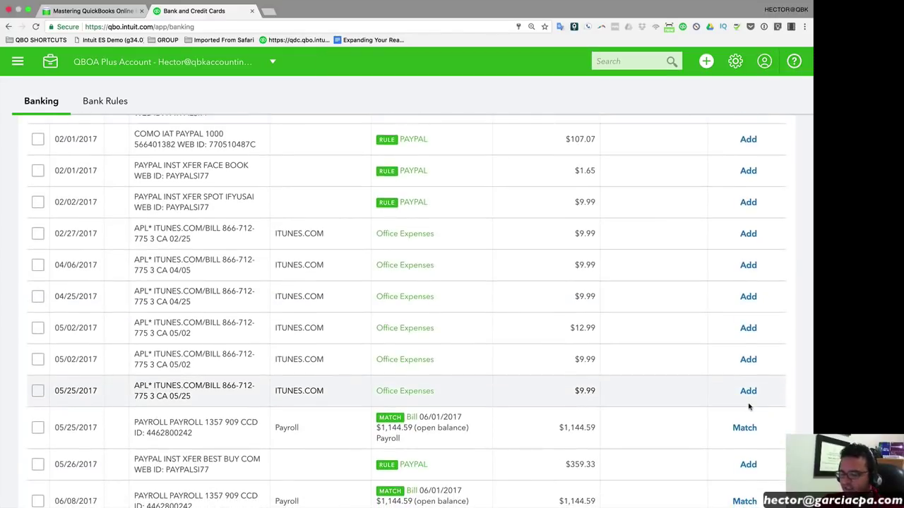
pyautogui.click(749, 345)
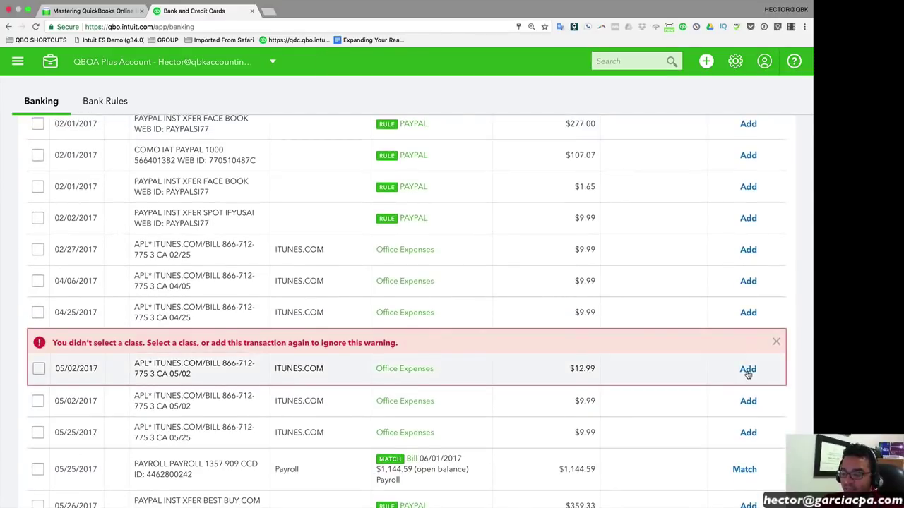
pyautogui.click(749, 369)
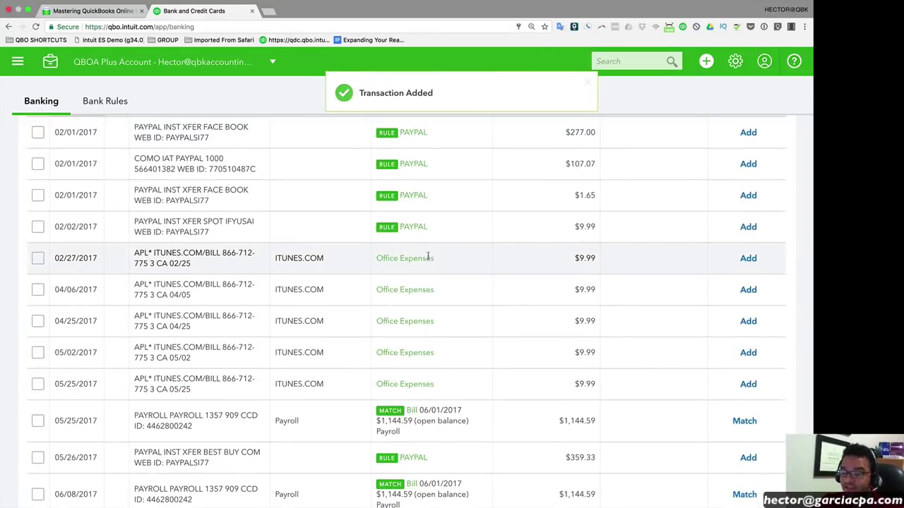
# Categorize the 02/27/2017 iTunes charge as Owner's Draw and add it to the books without a class.
pyautogui.click(424, 260)
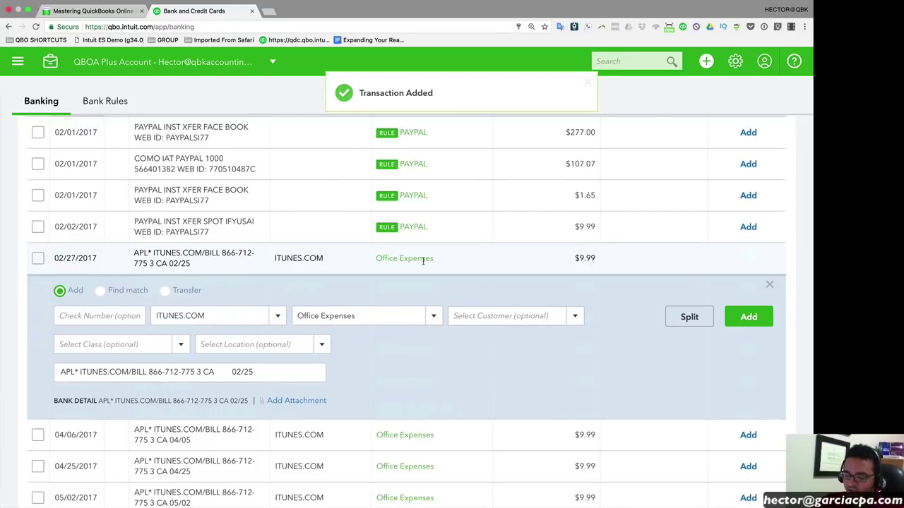
pyautogui.click(393, 319)
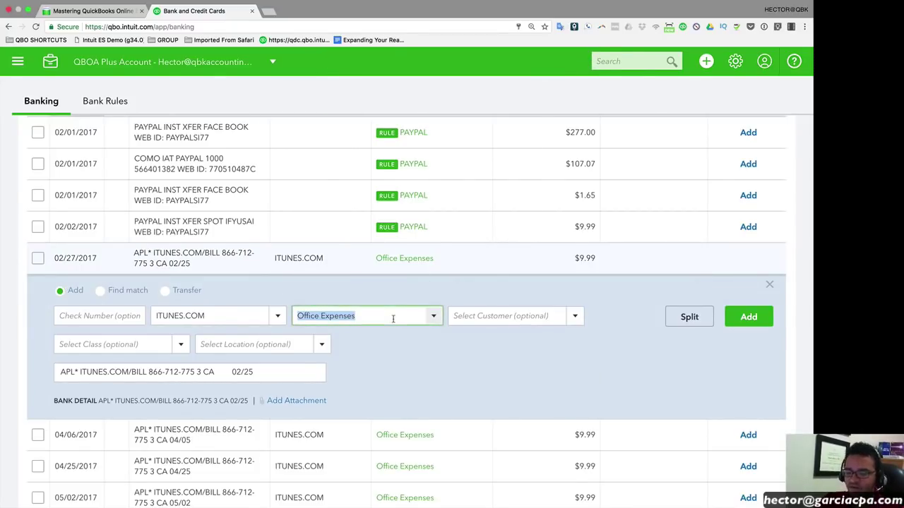
pyautogui.write('own')
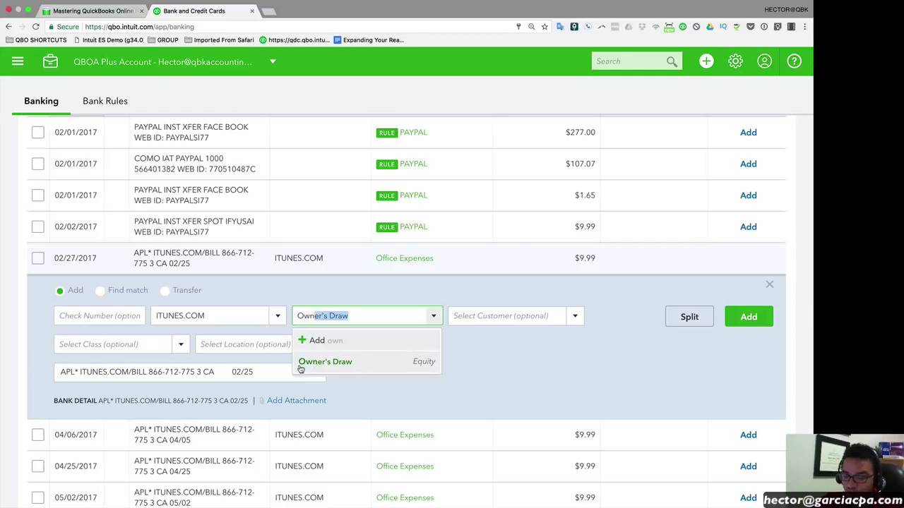
pyautogui.click(324, 361)
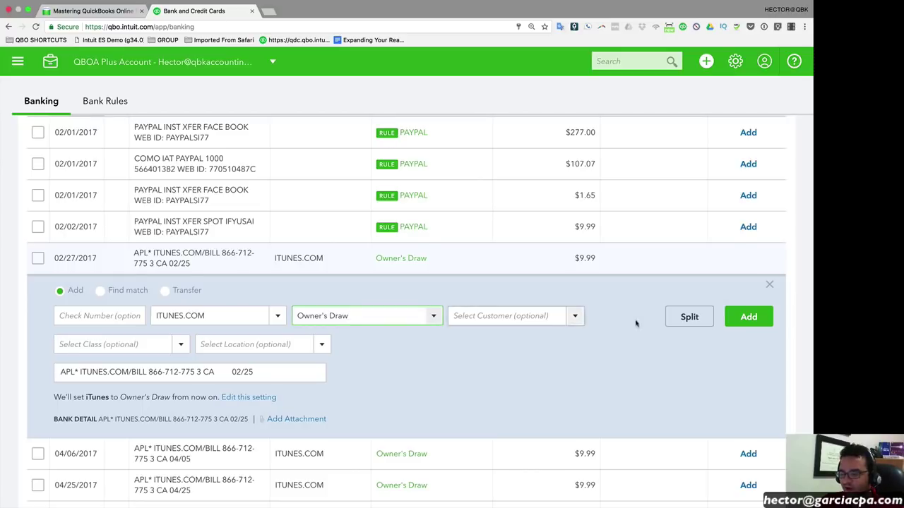
pyautogui.click(751, 319)
pyautogui.click(750, 341)
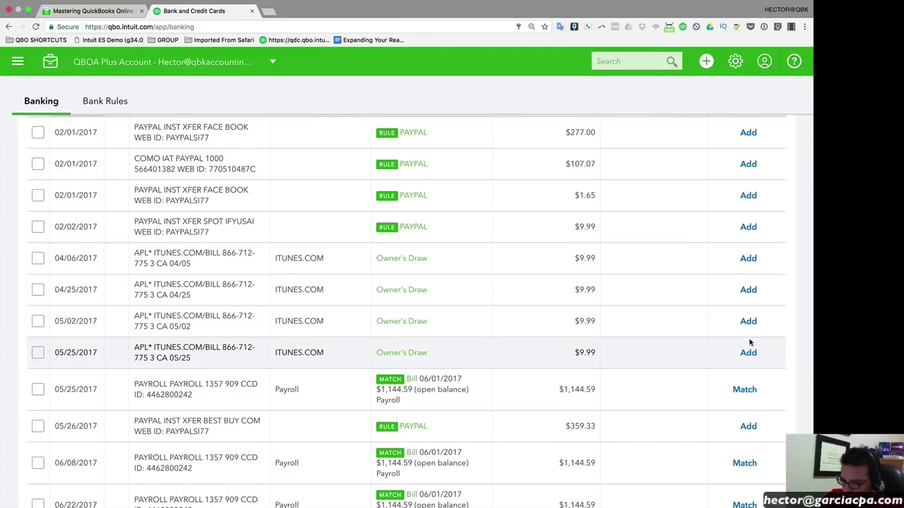
# Categorize the 04/06/2017 iTunes charge as Office Expenses and add it to the books without a class.
pyautogui.click(438, 269)
pyautogui.click(383, 312)
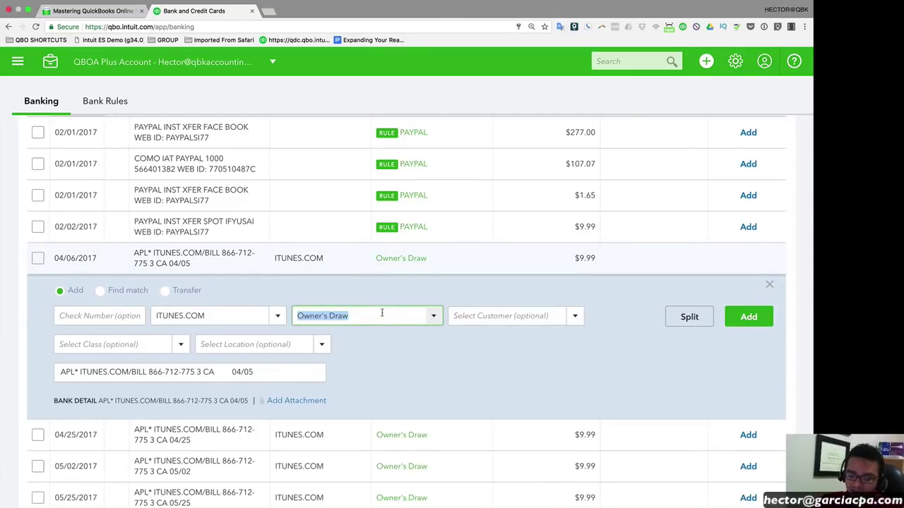
pyautogui.write('Exp')
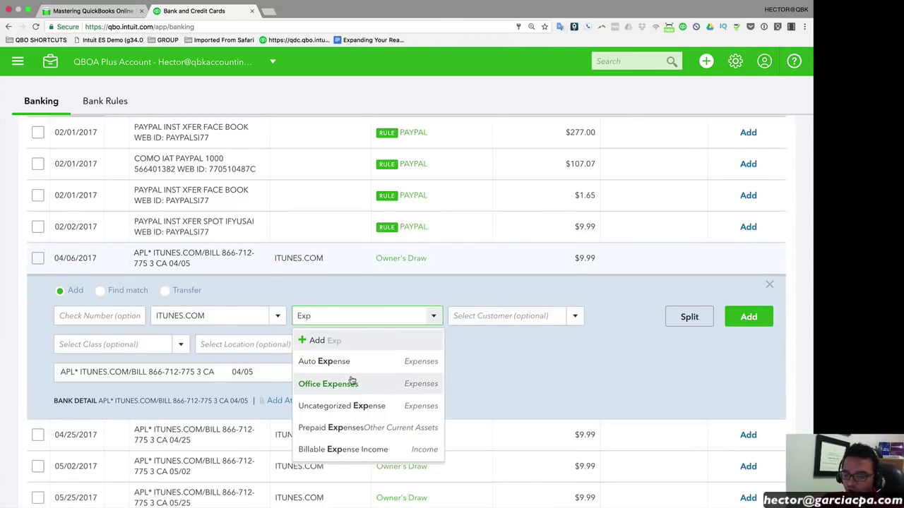
pyautogui.click(352, 383)
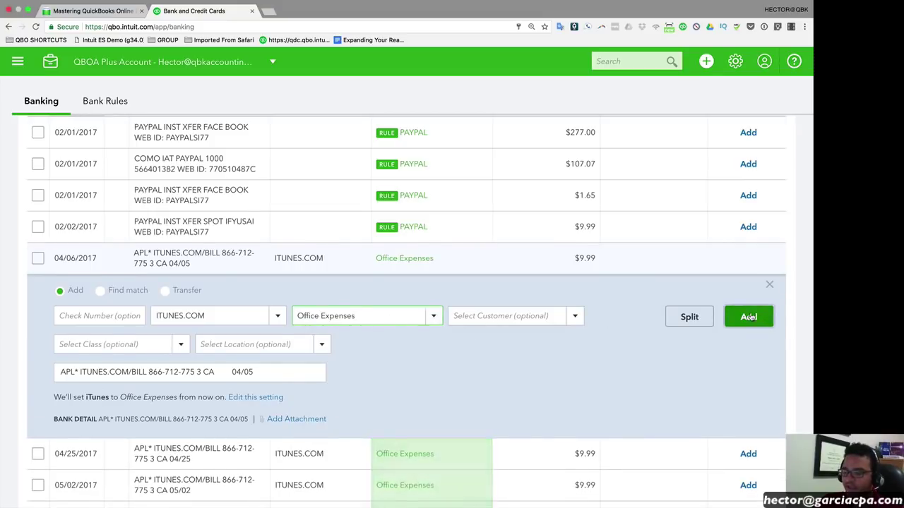
pyautogui.click(749, 317)
pyautogui.click(749, 339)
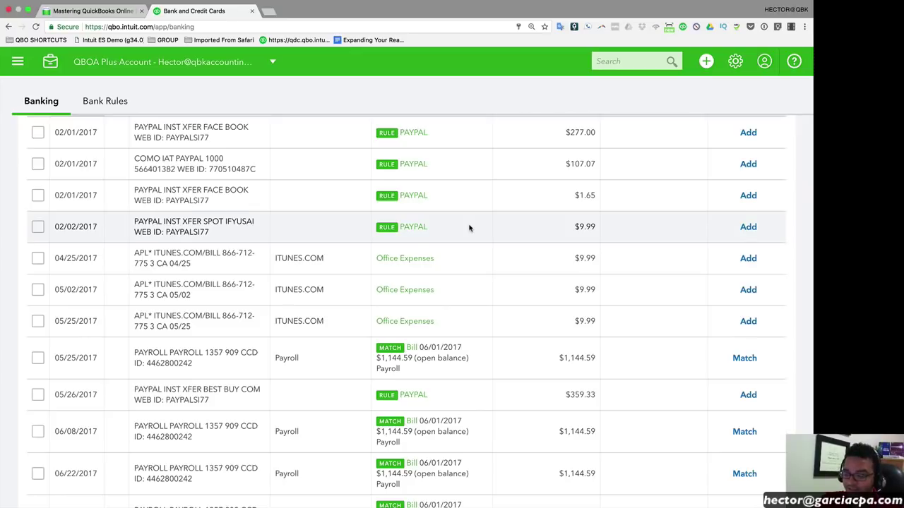
# In the full review list, create the payee PUBLIX from the bank description of the 01/09/2017 $79.74 supermarket charge and assign it there.
pyautogui.scroll(3, 469, 227)
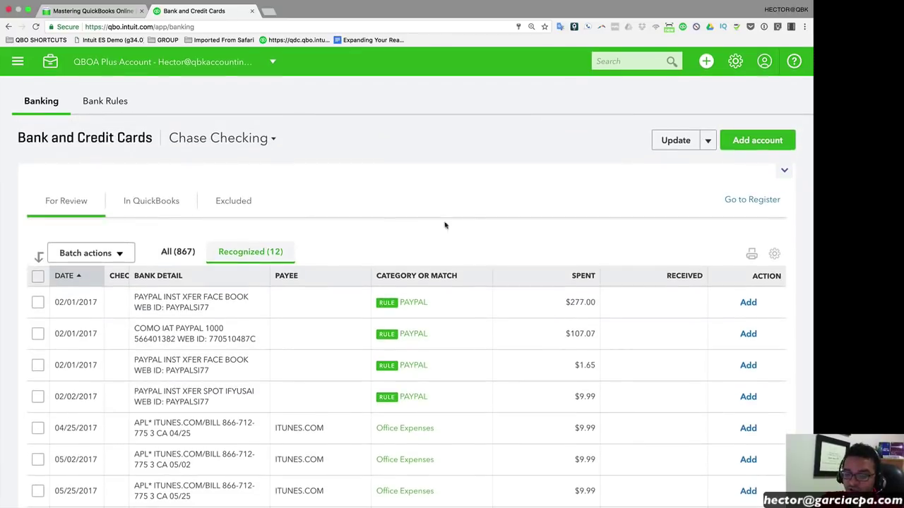
pyautogui.click(71, 205)
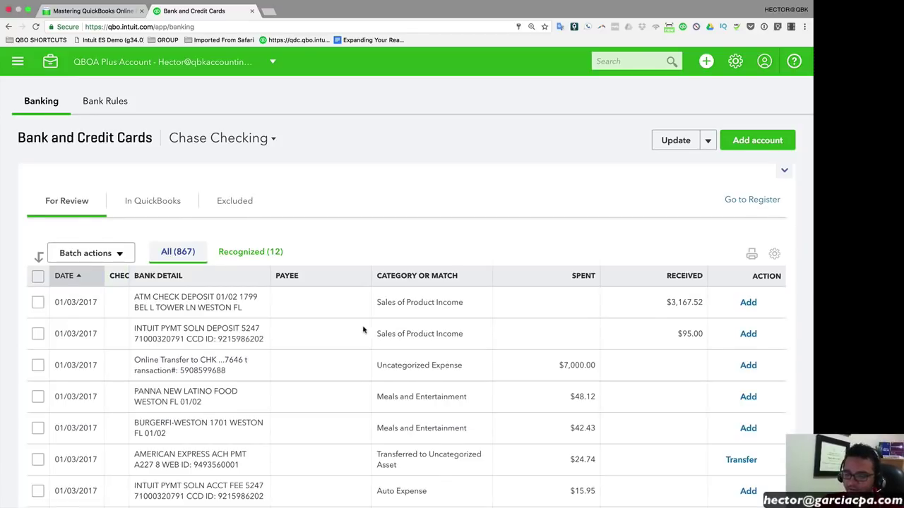
pyautogui.scroll(-10, 363, 330)
pyautogui.scroll(-5, 363, 330)
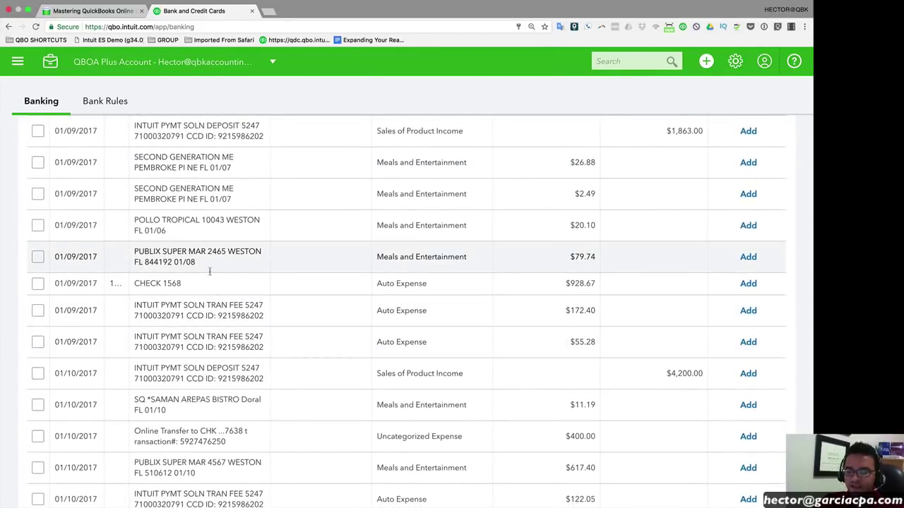
pyautogui.click(173, 254)
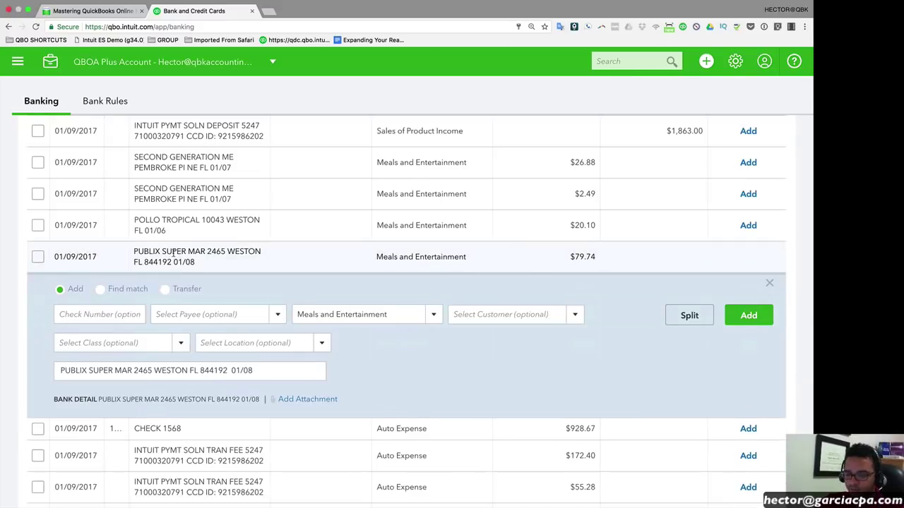
pyautogui.doubleClick(82, 371)
pyautogui.press('super+c')
pyautogui.click(187, 314)
pyautogui.press('super+v')
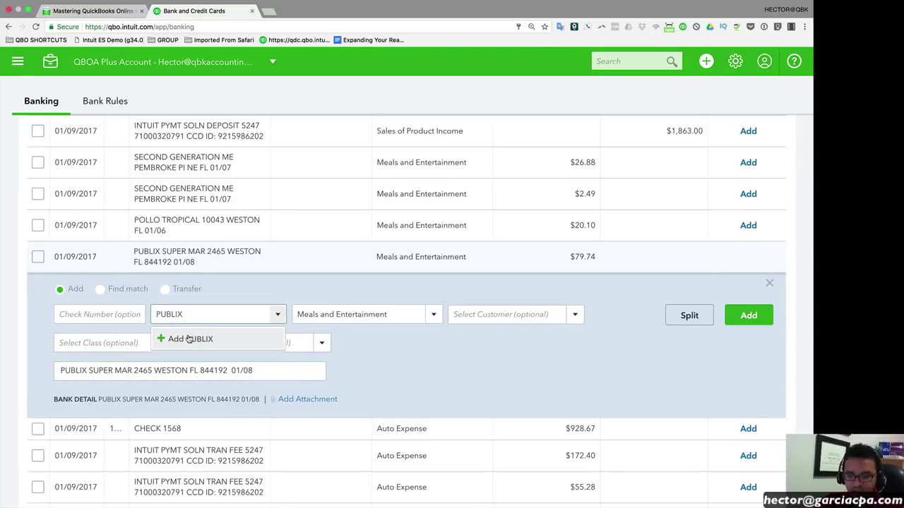
pyautogui.click(189, 338)
pyautogui.click(326, 458)
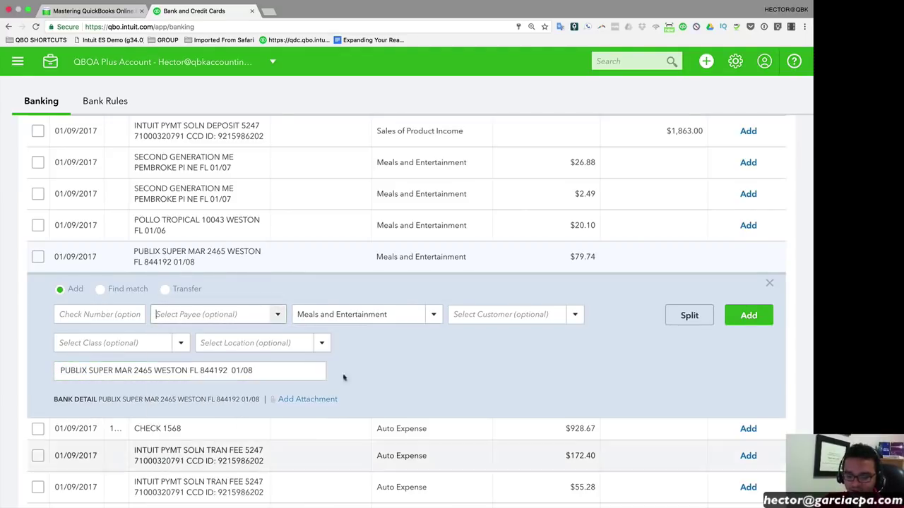
# Keep Meals and Entertainment as the category of the $79.74 Publix charge and add it without a class.
pyautogui.click(393, 315)
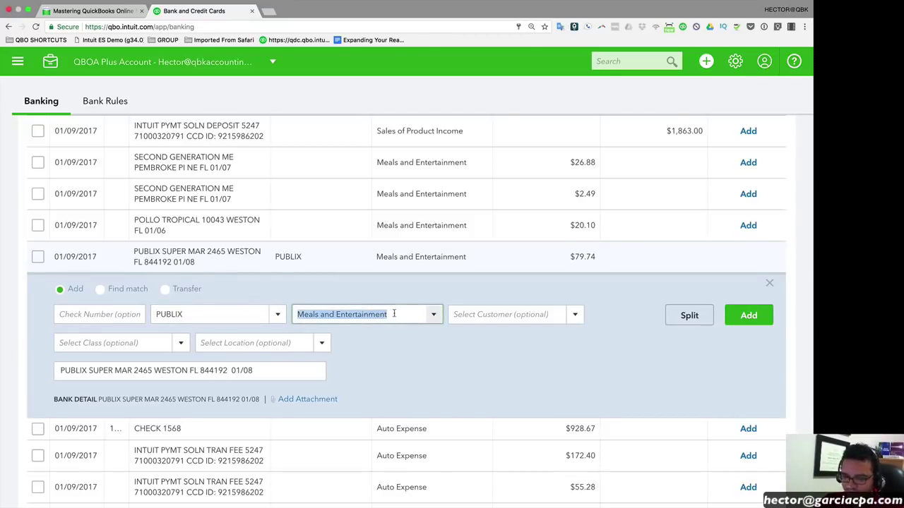
pyautogui.click(748, 315)
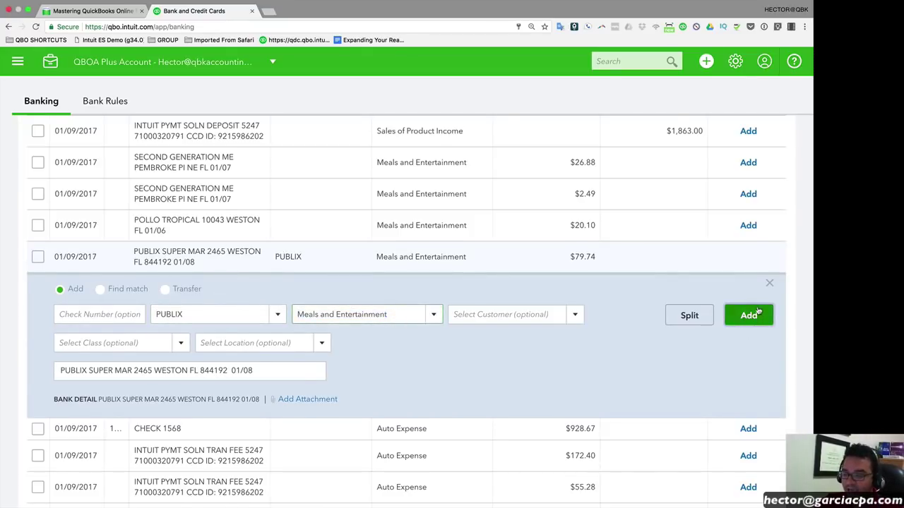
pyautogui.click(751, 340)
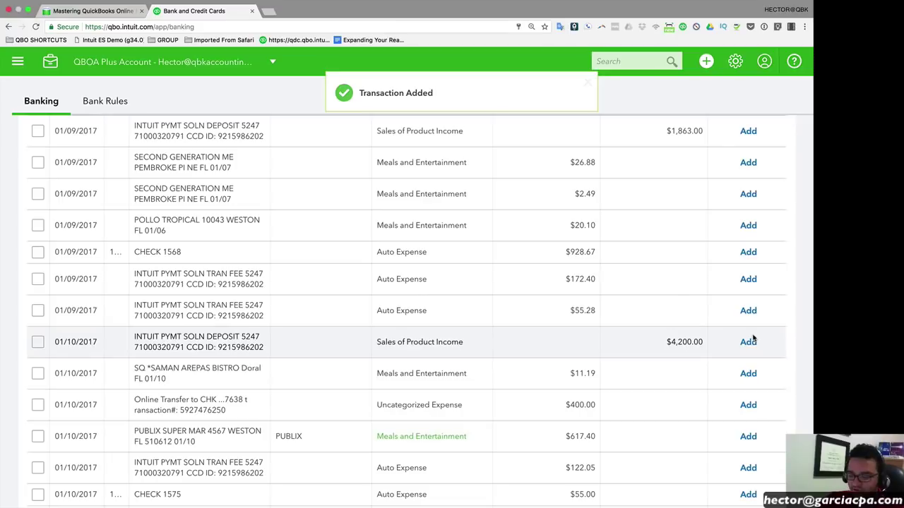
# Show the recognized transactions and examine the bank description, payee and suggested category of the 01/10/2017 $617.40 Publix charge.
pyautogui.scroll(15, 685, 262)
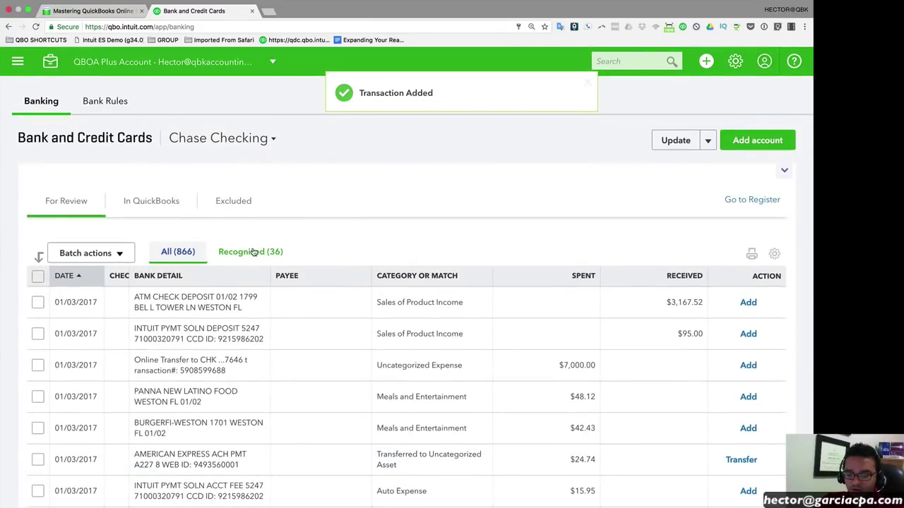
pyautogui.click(253, 252)
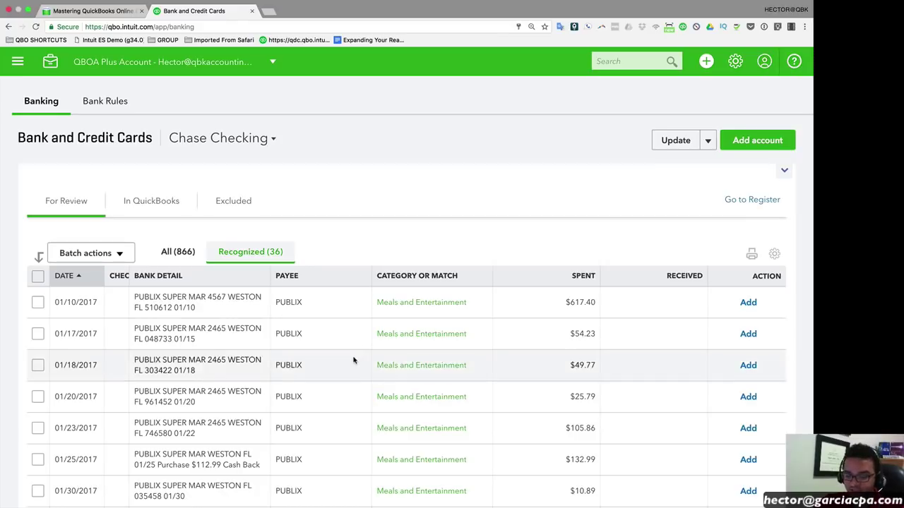
pyautogui.scroll(-1, 265, 403)
pyautogui.scroll(-1, 264, 404)
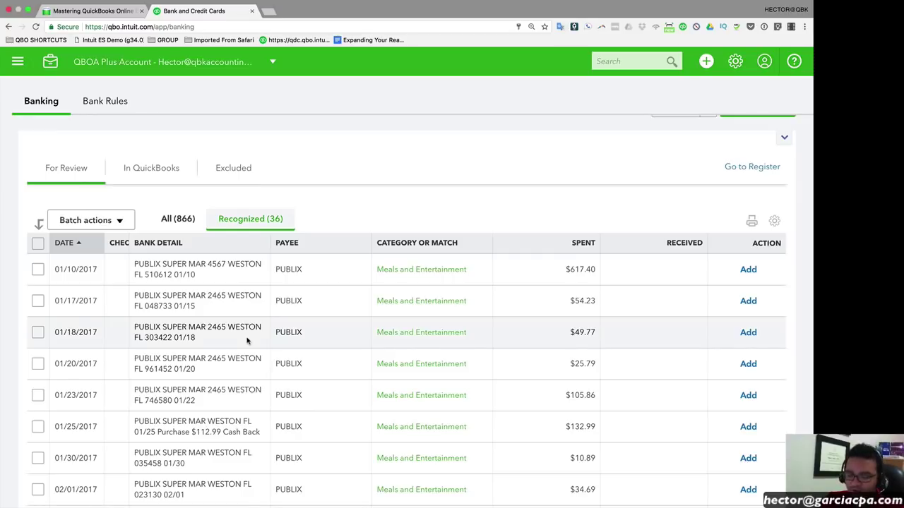
pyautogui.moveTo(226, 265); pyautogui.dragTo(207, 264)
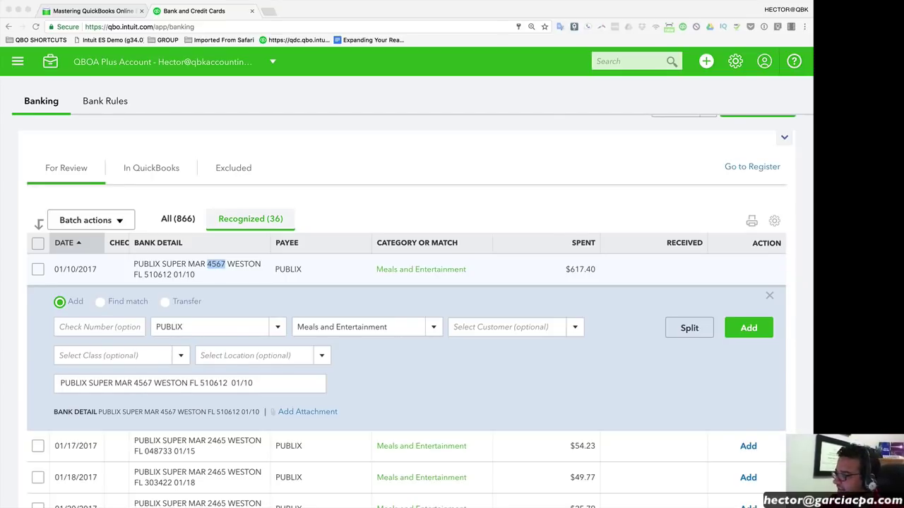
pyautogui.click(420, 93)
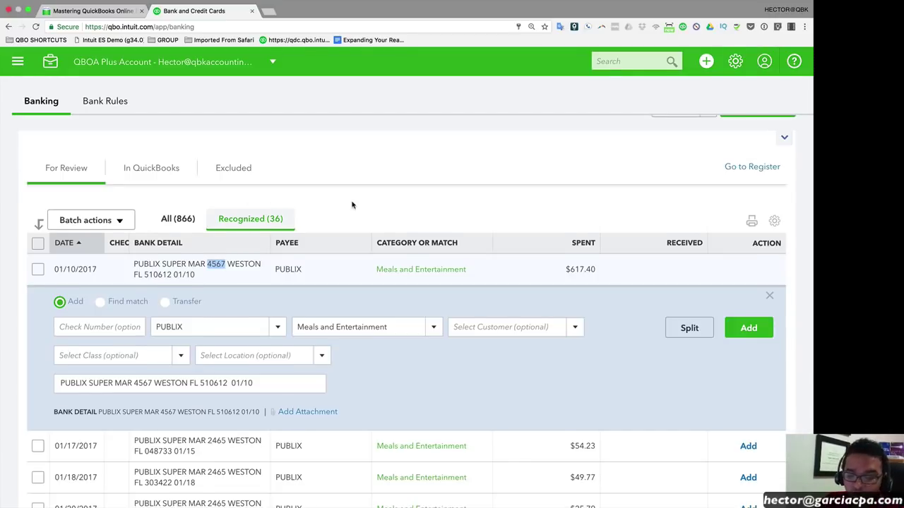
# From the full review list, exclude together the 01/03/2017 Panna New Latino Food, BurgerFi and American Express ACH payment transactions.
pyautogui.scroll(1, 351, 204)
pyautogui.click(178, 241)
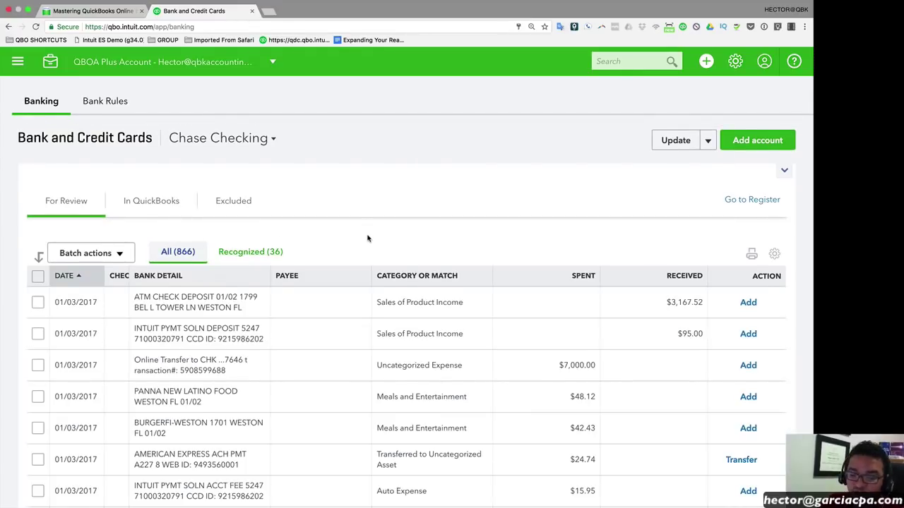
pyautogui.scroll(-5, 367, 239)
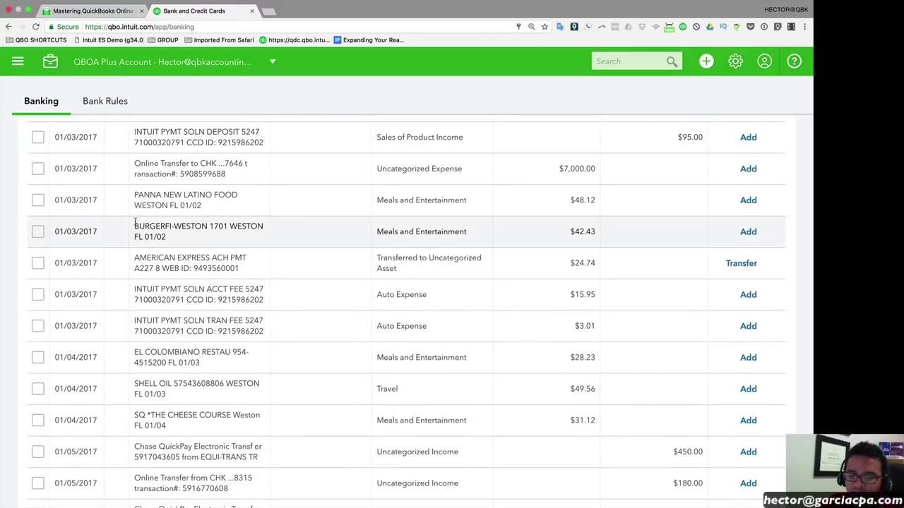
pyautogui.click(38, 201)
pyautogui.click(38, 233)
pyautogui.click(38, 263)
pyautogui.scroll(2, 270, 318)
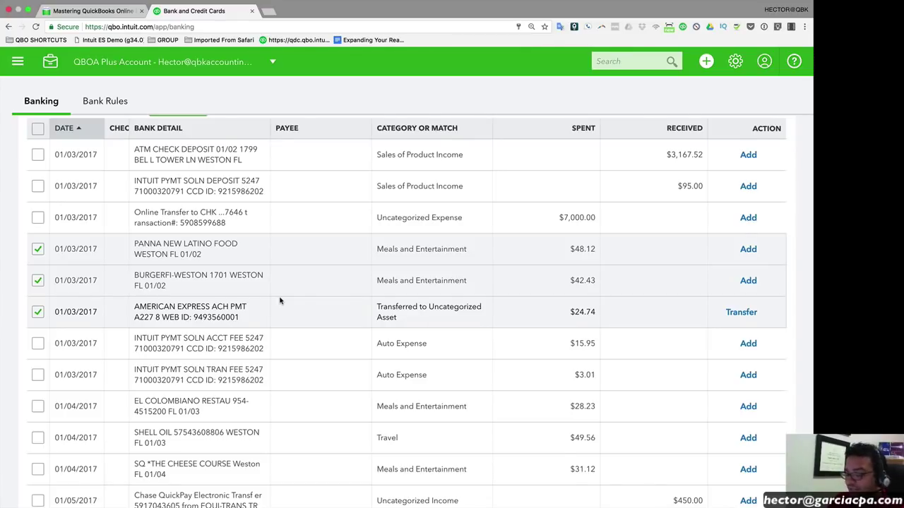
pyautogui.scroll(2, 279, 301)
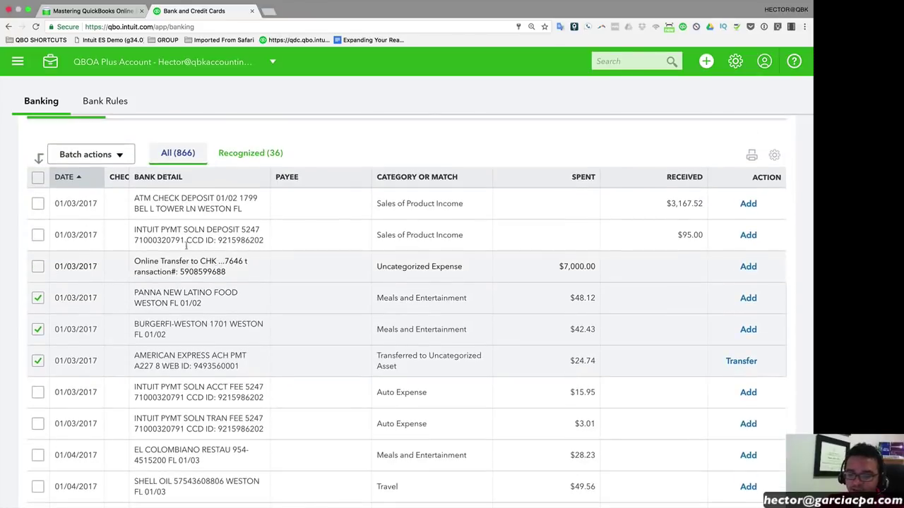
pyautogui.click(103, 157)
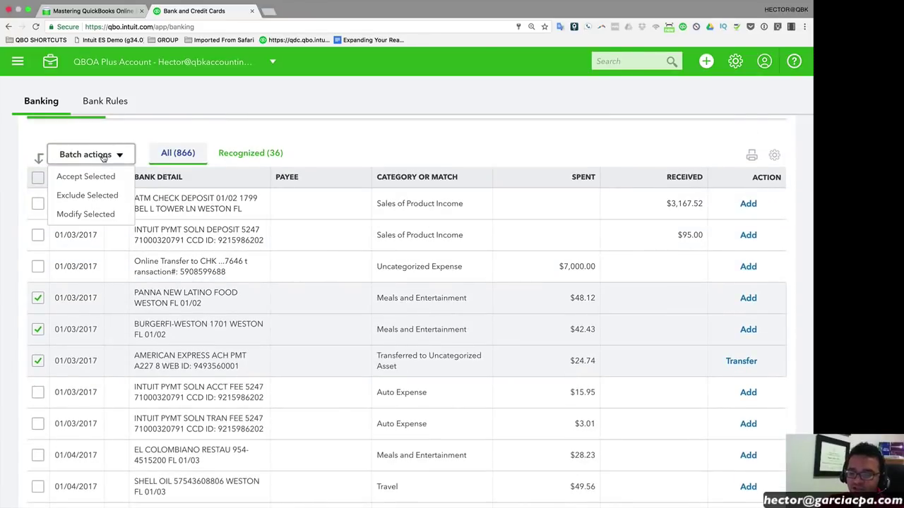
pyautogui.click(90, 197)
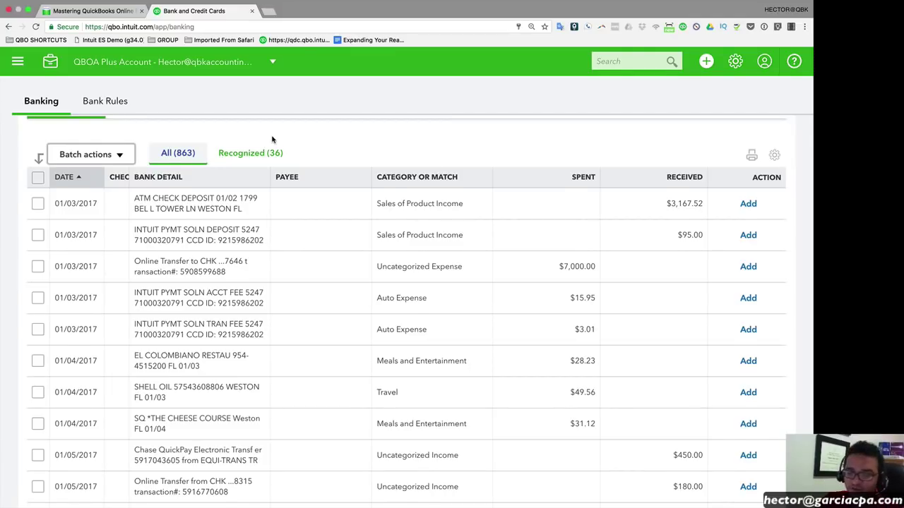
pyautogui.scroll(3, 272, 139)
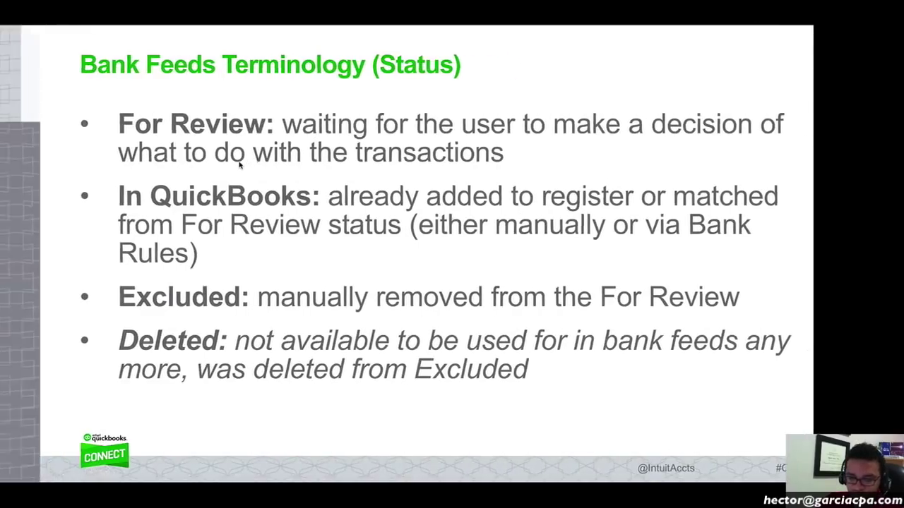
pyautogui.press('Right')
pyautogui.press('Right')
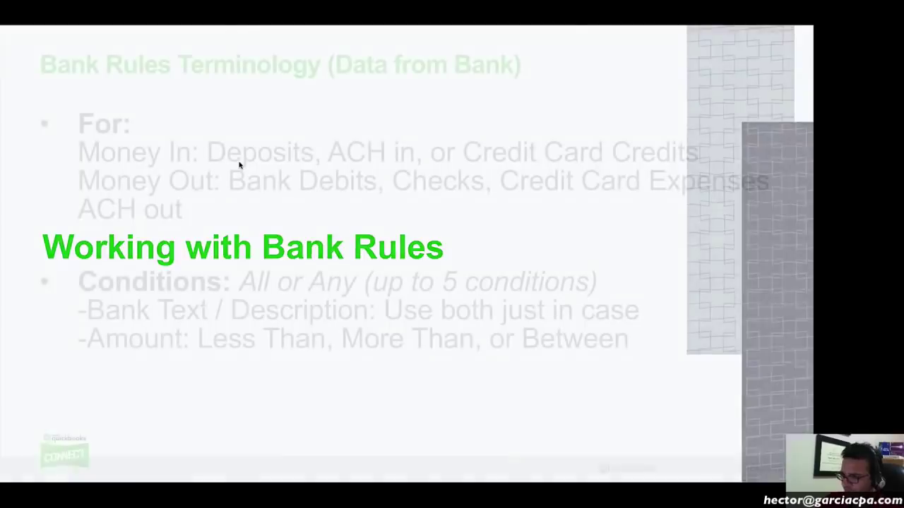
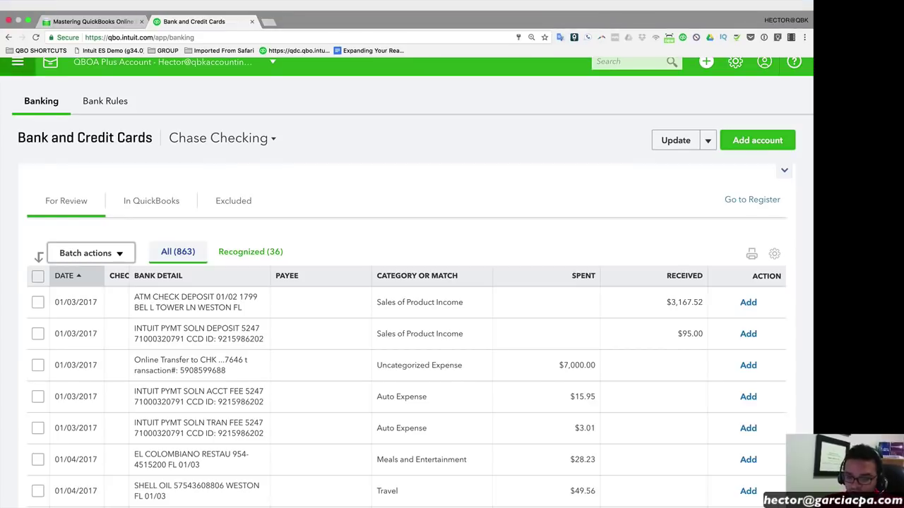
# Sort all the transactions for review by bank detail in descending order.
pyautogui.scroll(-3, 369, 209)
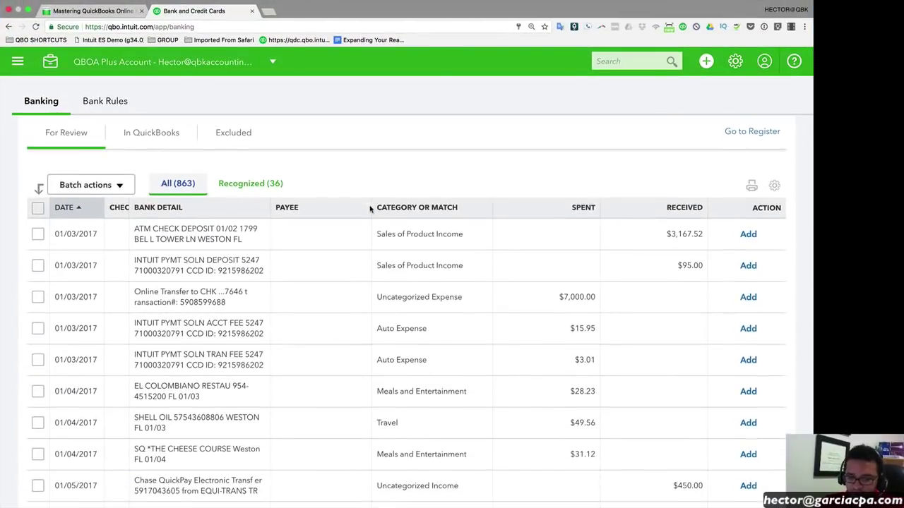
pyautogui.scroll(3, 370, 207)
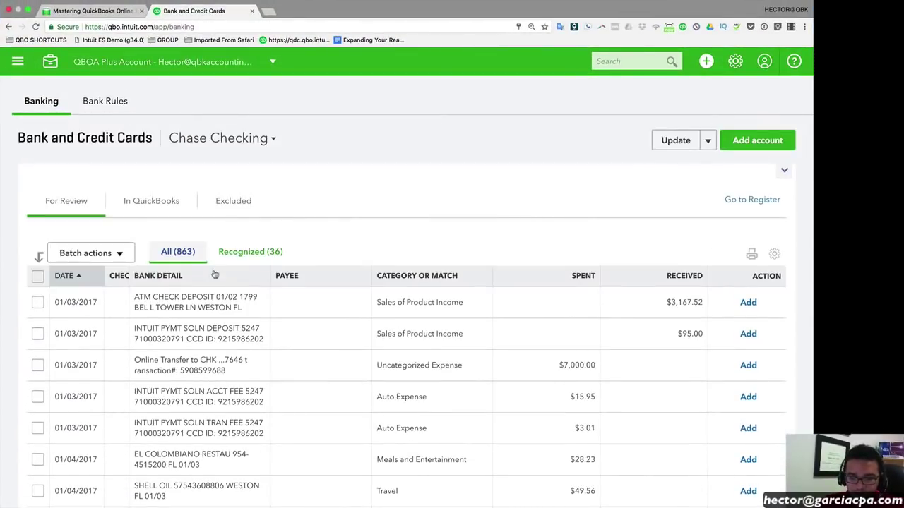
pyautogui.click(174, 278)
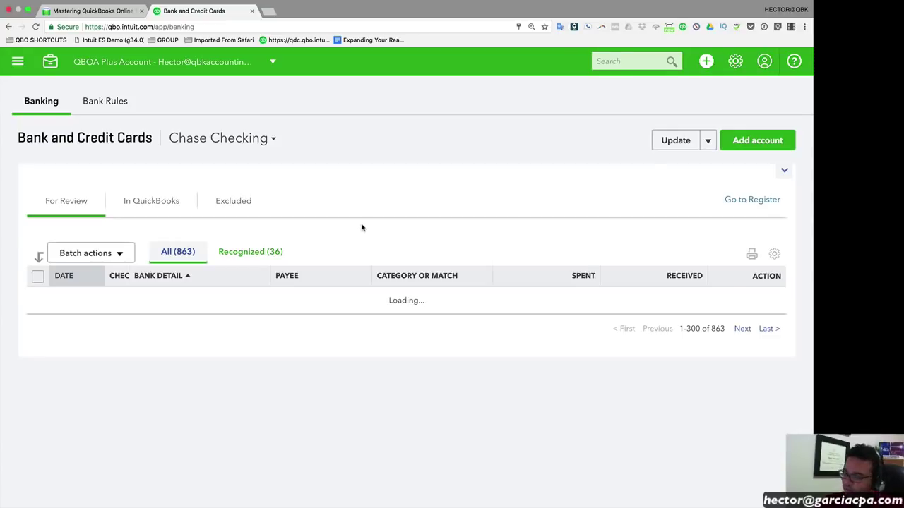
pyautogui.click(169, 276)
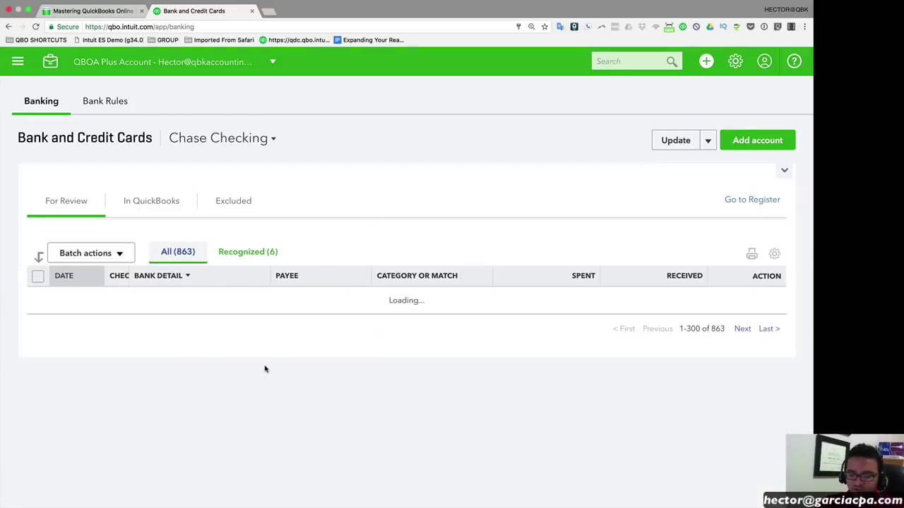
# Search the sorted review list for "pub" to locate the group of Publix charges.
pyautogui.scroll(-6, 265, 368)
pyautogui.scroll(5, 265, 369)
pyautogui.scroll(2, 264, 369)
pyautogui.scroll(-10, 265, 368)
pyautogui.scroll(-3, 265, 368)
pyautogui.press('super+f')
pyautogui.write('pub')
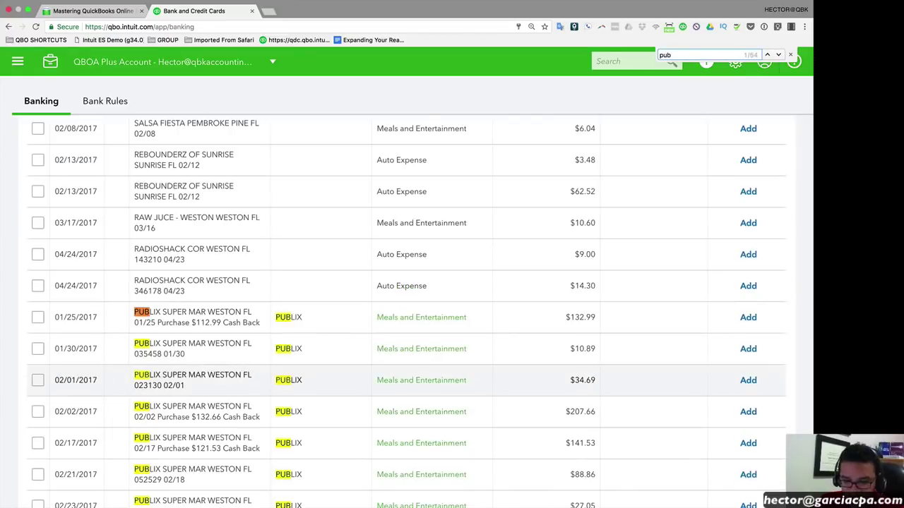
pyautogui.scroll(-3, 189, 382)
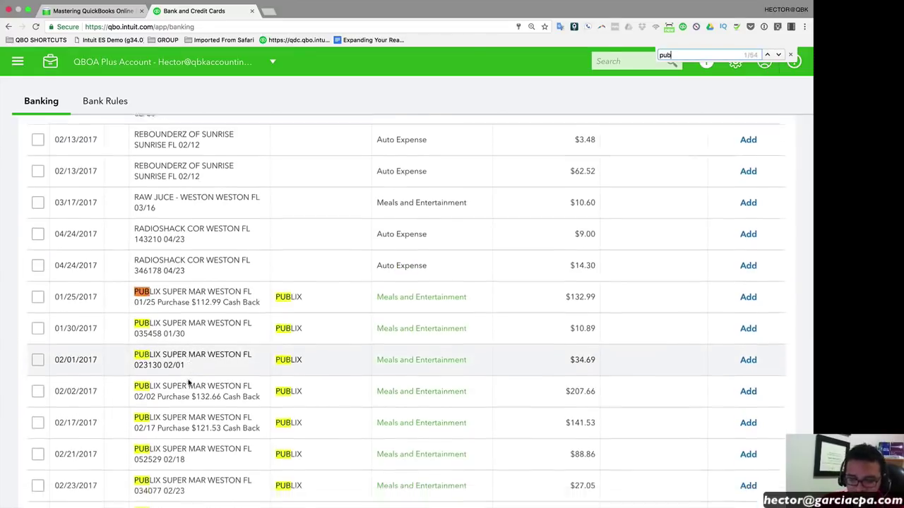
pyautogui.scroll(1, 189, 382)
# Examine the bank description, payee and suggested category of the 01/25/2017 $132.99 Publix charge, and end the page search.
pyautogui.click(183, 177)
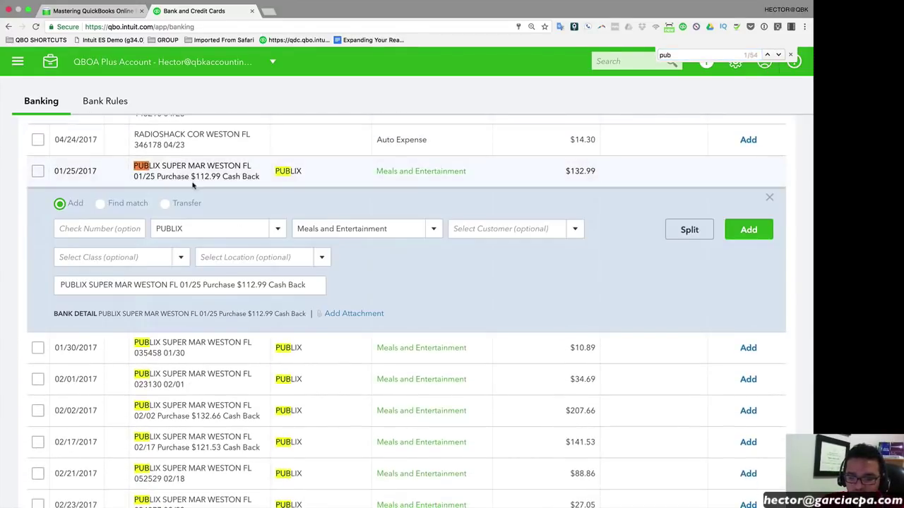
pyautogui.click(790, 55)
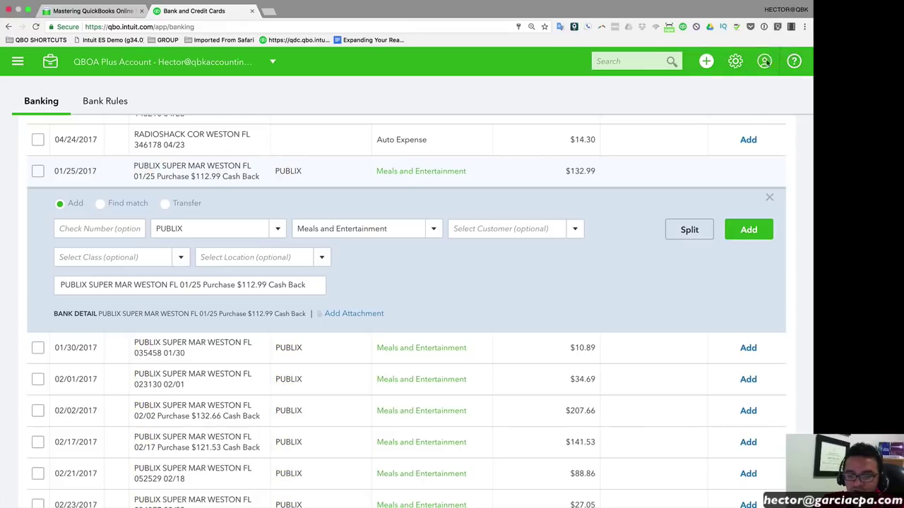
pyautogui.click(769, 197)
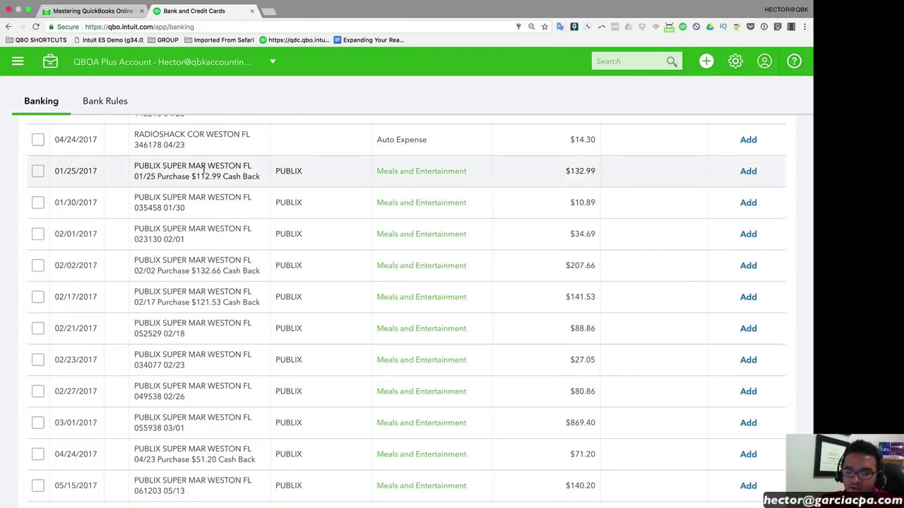
pyautogui.moveTo(466, 173); pyautogui.dragTo(376, 172)
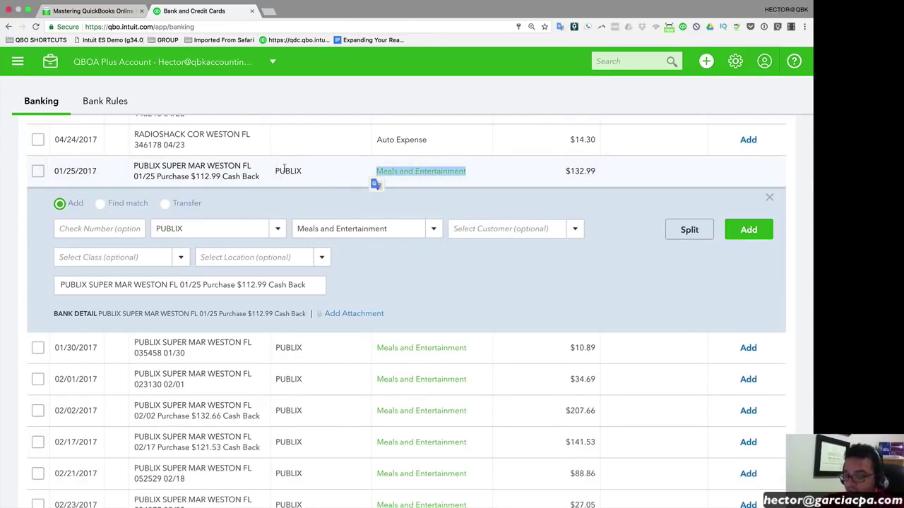
pyautogui.click(771, 198)
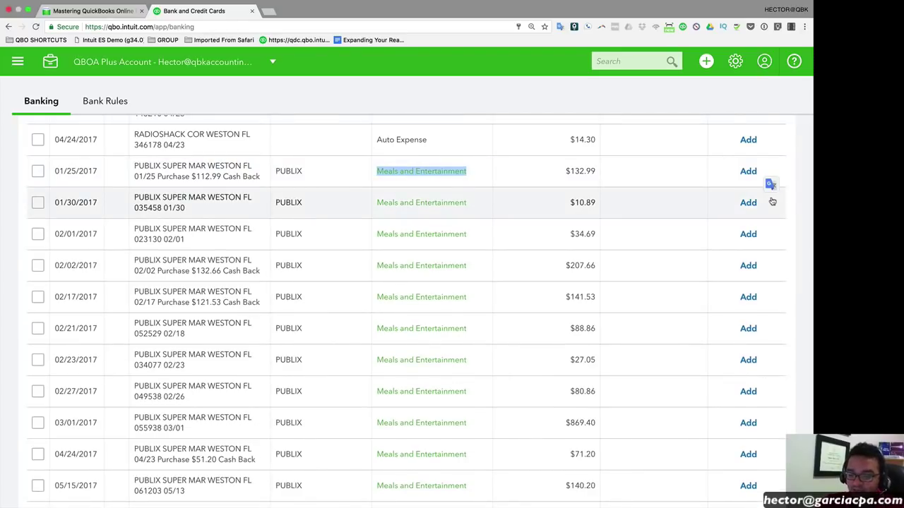
# Copy the text "PUBLIX SUPER MAR 4567" from the bank description of the 01/10/2017 $617.40 Publix charge.
pyautogui.scroll(-3, 219, 347)
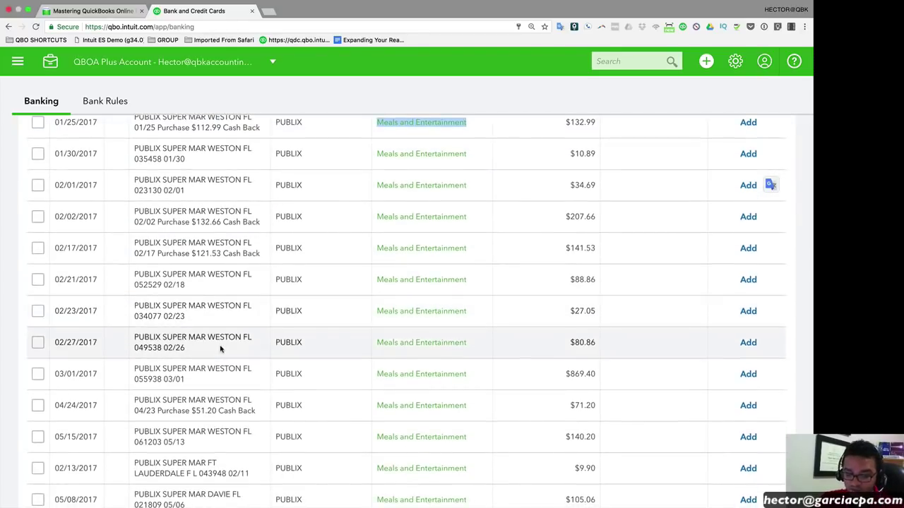
pyautogui.scroll(-1, 220, 349)
pyautogui.scroll(-3, 220, 349)
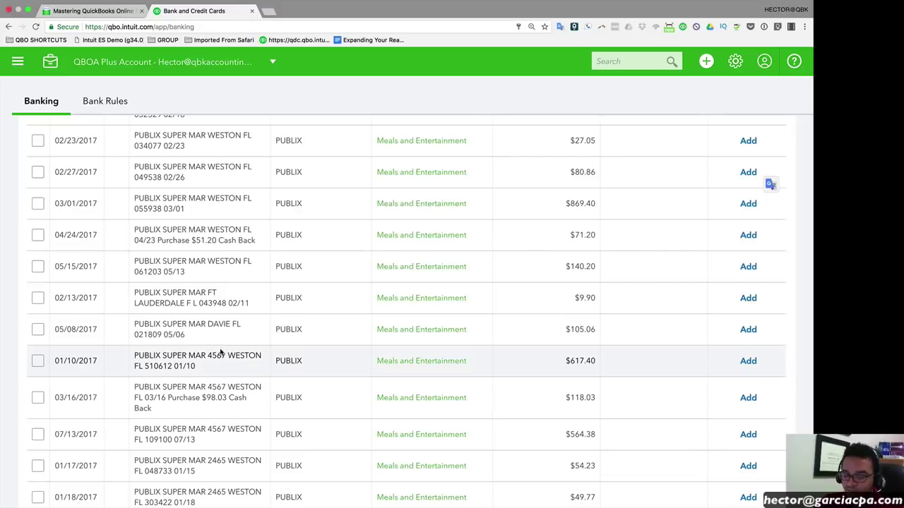
pyautogui.moveTo(224, 357); pyautogui.dragTo(207, 357)
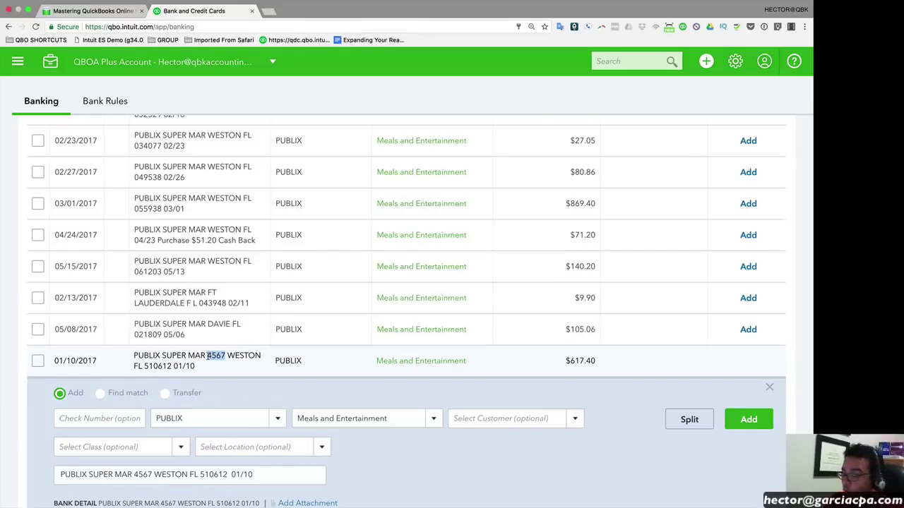
pyautogui.click(228, 358)
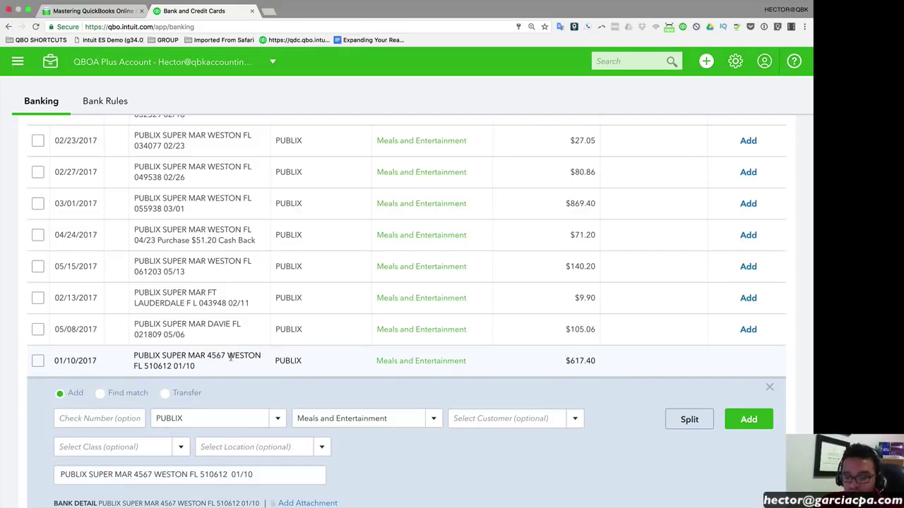
pyautogui.moveTo(224, 356); pyautogui.dragTo(137, 353)
pyautogui.press('super+c')
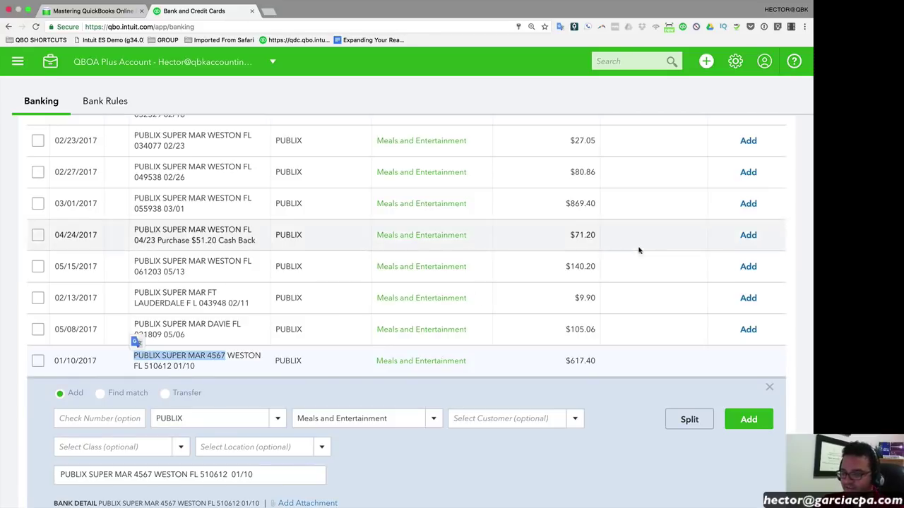
# Open the management page for the bank rules from the Chase Checking account.
pyautogui.scroll(15, 722, 158)
pyautogui.scroll(10, 721, 159)
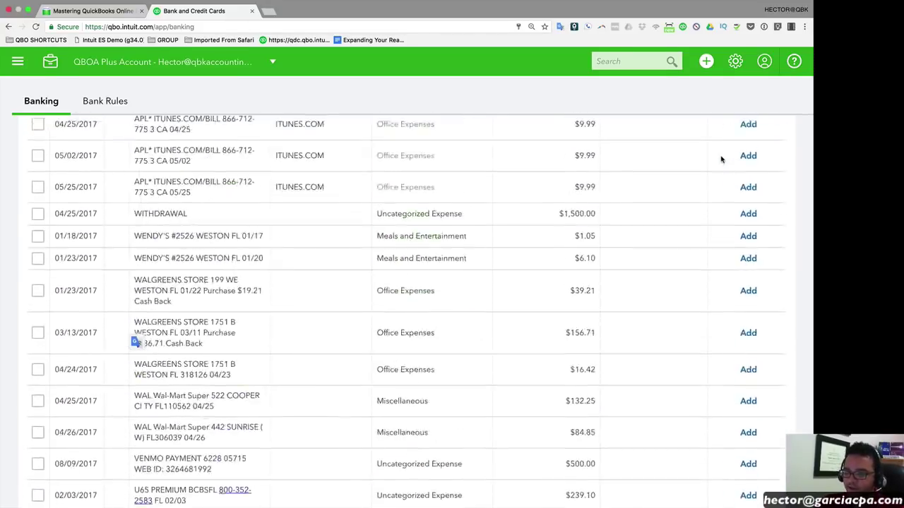
pyautogui.click(709, 140)
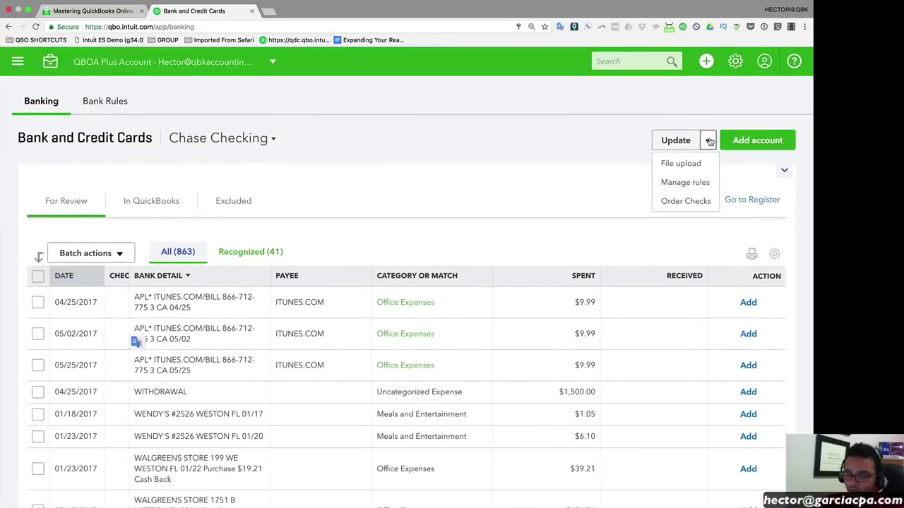
pyautogui.click(686, 183)
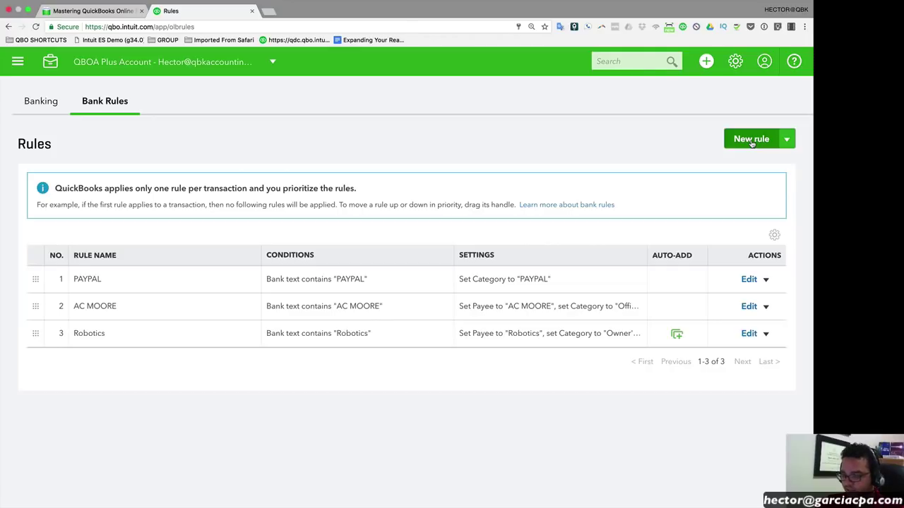
# Delete the existing PAYPAL, AC MOORE and Robotics bank rules, confirming each deletion.
pyautogui.click(765, 281)
pyautogui.click(733, 317)
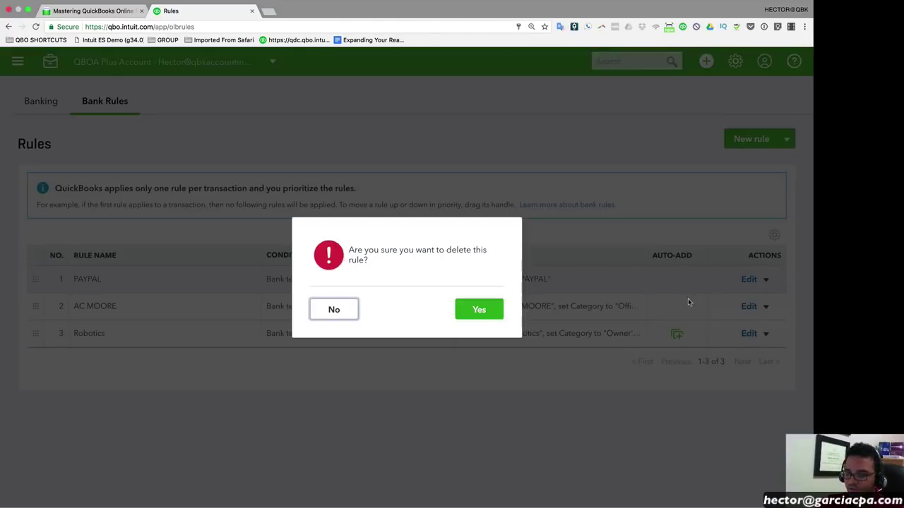
pyautogui.click(478, 309)
pyautogui.click(766, 279)
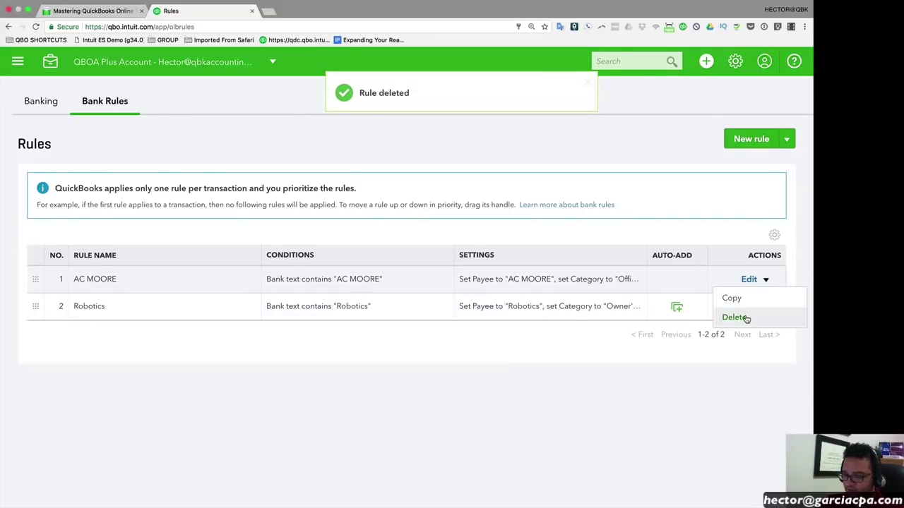
pyautogui.click(733, 318)
pyautogui.click(486, 309)
pyautogui.click(765, 279)
pyautogui.click(740, 319)
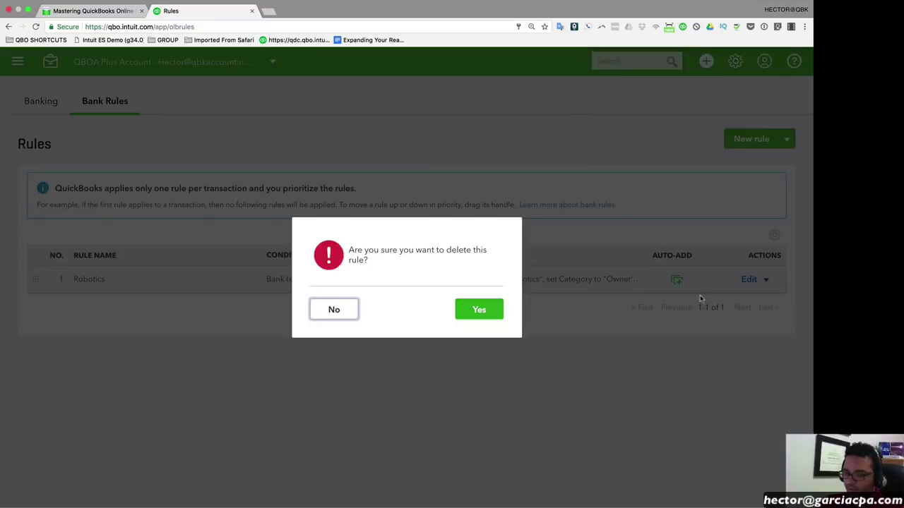
pyautogui.click(497, 309)
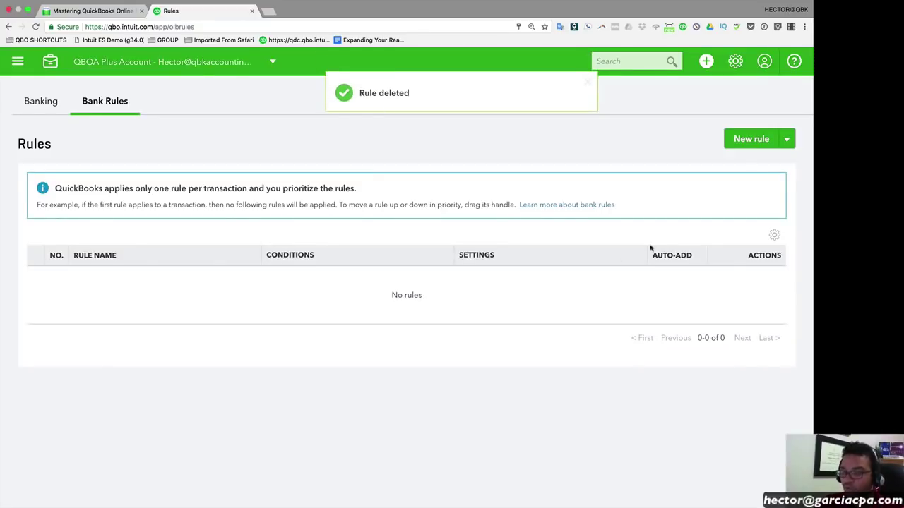
# Start a new bank rule and name it "PUBLIX SUPER MAR 4567 (by the office)".
pyautogui.click(753, 139)
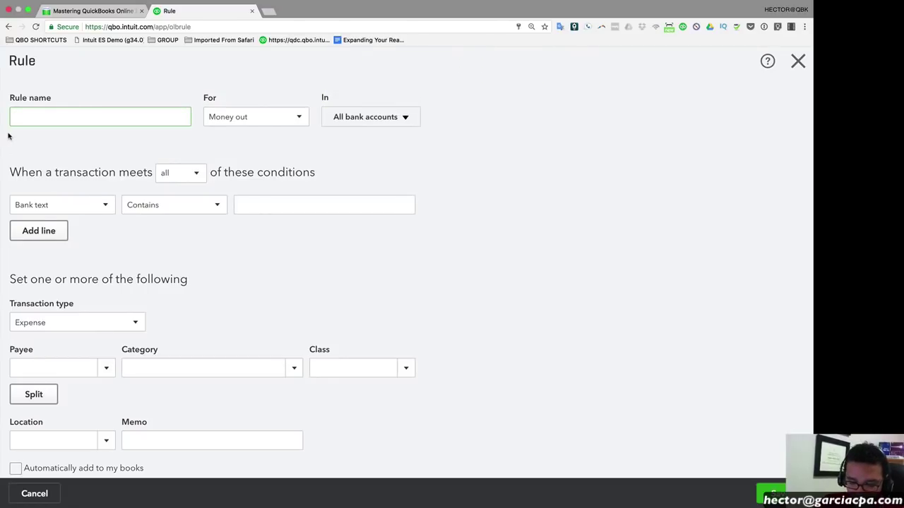
pyautogui.write('PUBLIX SUPER MAR 4567')
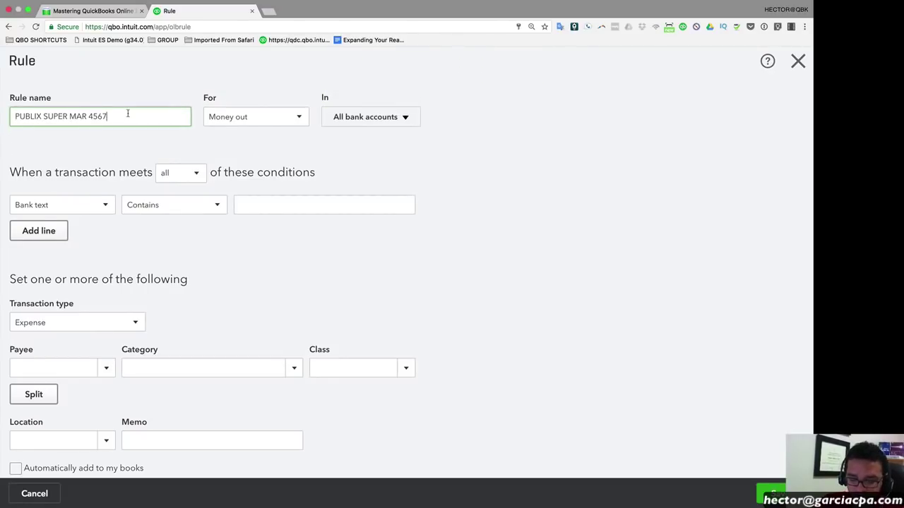
pyautogui.write(' (by the office)')
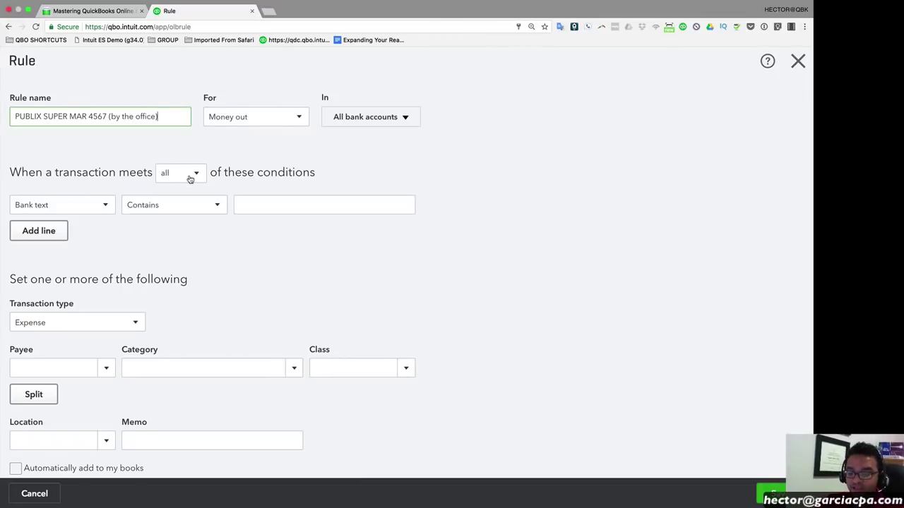
# Set the rule's first condition to bank text that contains PUBLIX.
pyautogui.click(258, 205)
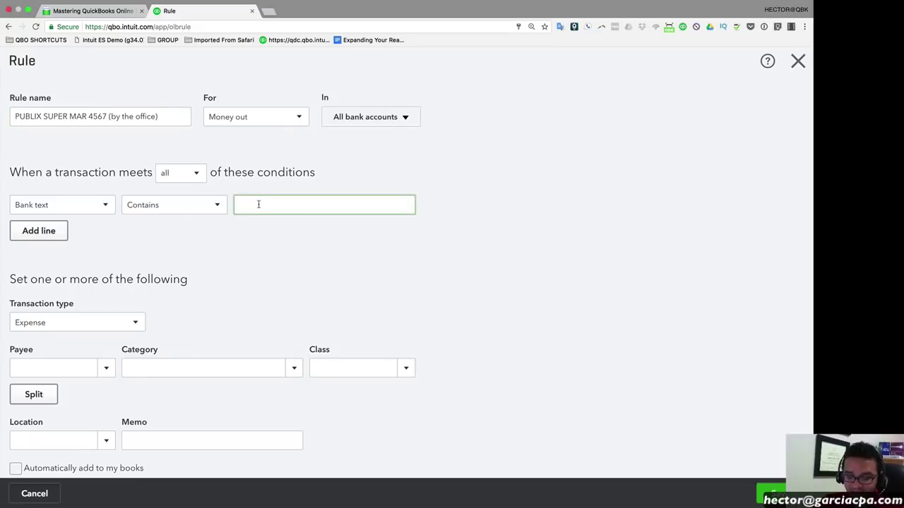
pyautogui.press('super+v')
pyautogui.moveTo(269, 205); pyautogui.dragTo(389, 204)
pyautogui.press('BackSpace')
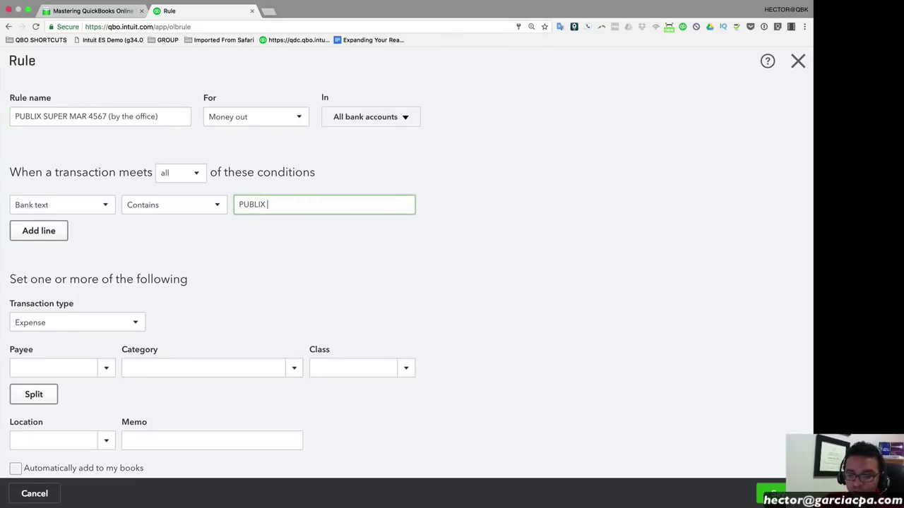
# Add a second condition to the rule requiring the bank text to contain 4567.
pyautogui.click(54, 230)
pyautogui.click(303, 229)
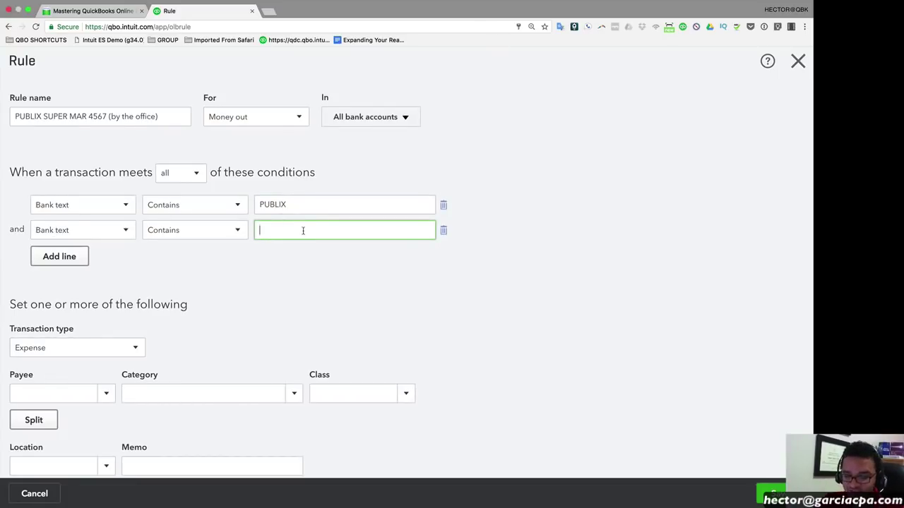
pyautogui.press('super+v')
pyautogui.moveTo(334, 230); pyautogui.dragTo(246, 230)
pyautogui.press('BackSpace')
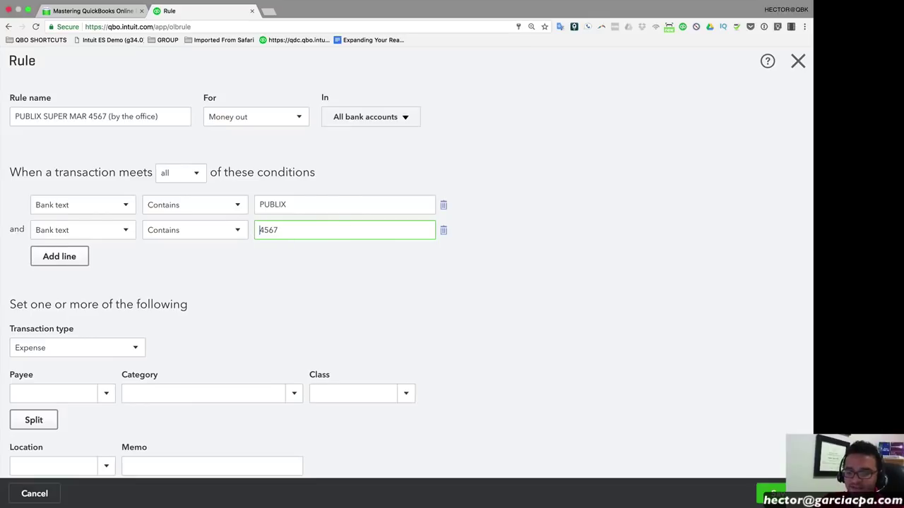
pyautogui.click(305, 278)
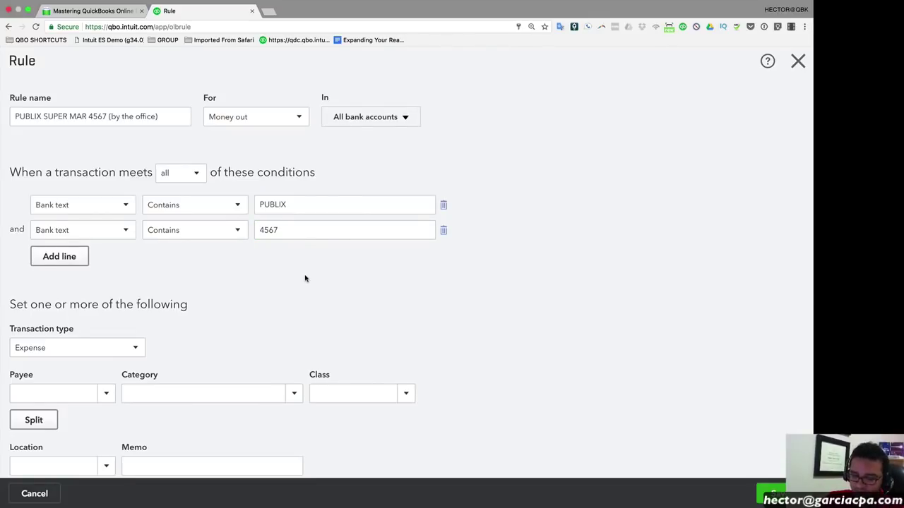
pyautogui.press('super+plus')
pyautogui.press('super+plus')
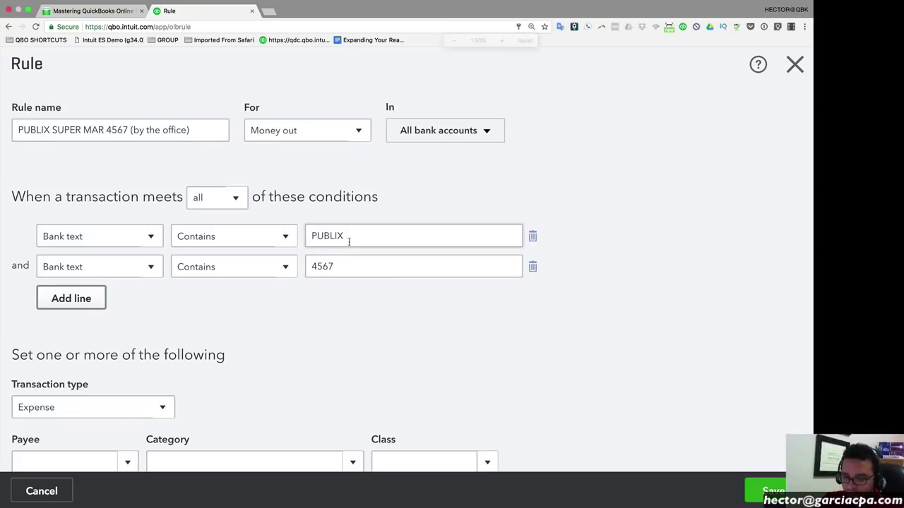
pyautogui.moveTo(347, 238); pyautogui.dragTo(298, 238)
pyautogui.moveTo(335, 266); pyautogui.dragTo(302, 266)
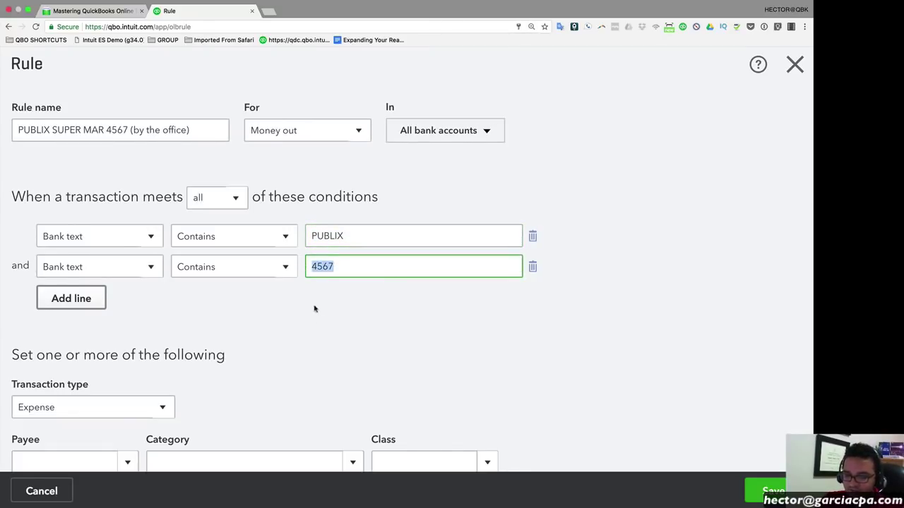
# Set the rule's payee to PUBLIX and its category to Meals and Entertainment.
pyautogui.scroll(-2, 311, 304)
pyautogui.click(45, 394)
pyautogui.write('p')
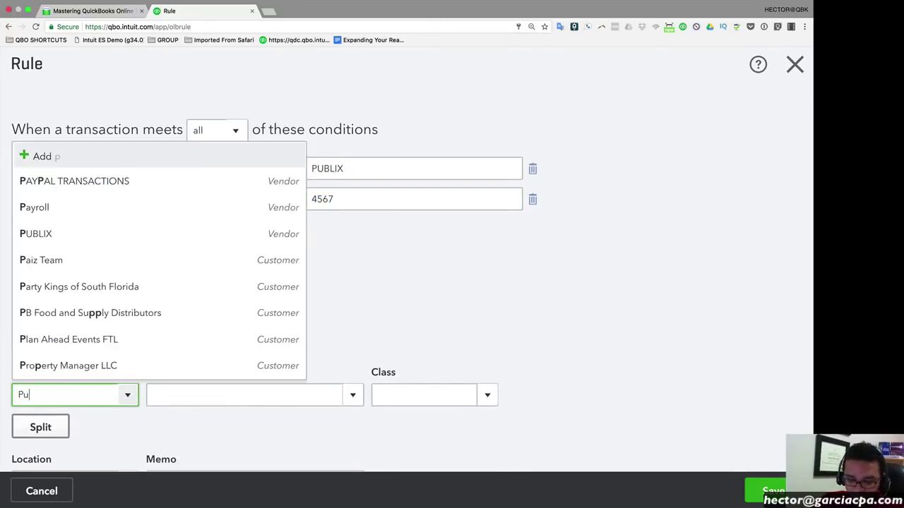
pyautogui.write('ub')
pyautogui.click(50, 448)
pyautogui.click(195, 391)
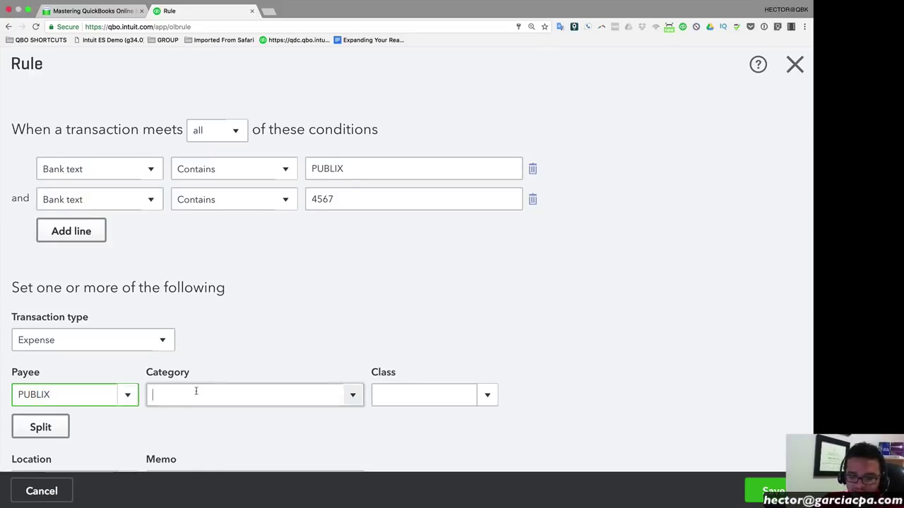
pyautogui.write('meal')
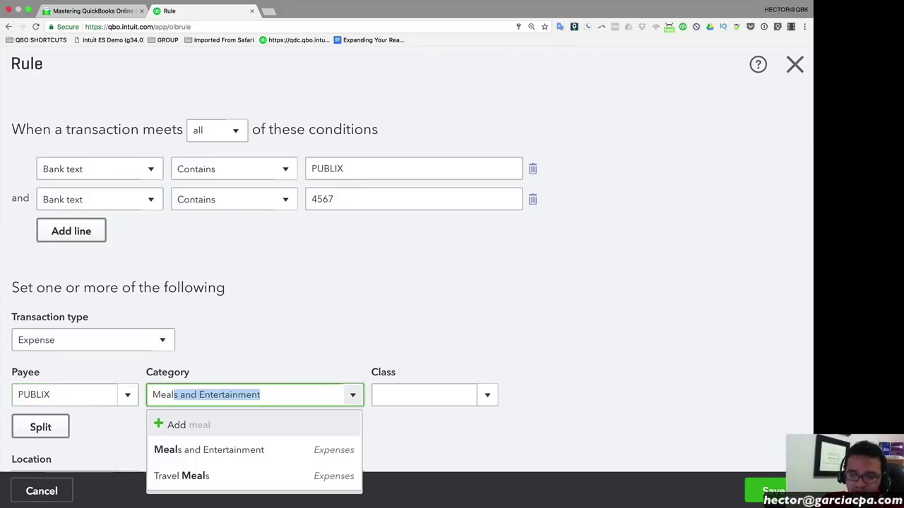
pyautogui.click(227, 447)
pyautogui.scroll(-1, 269, 319)
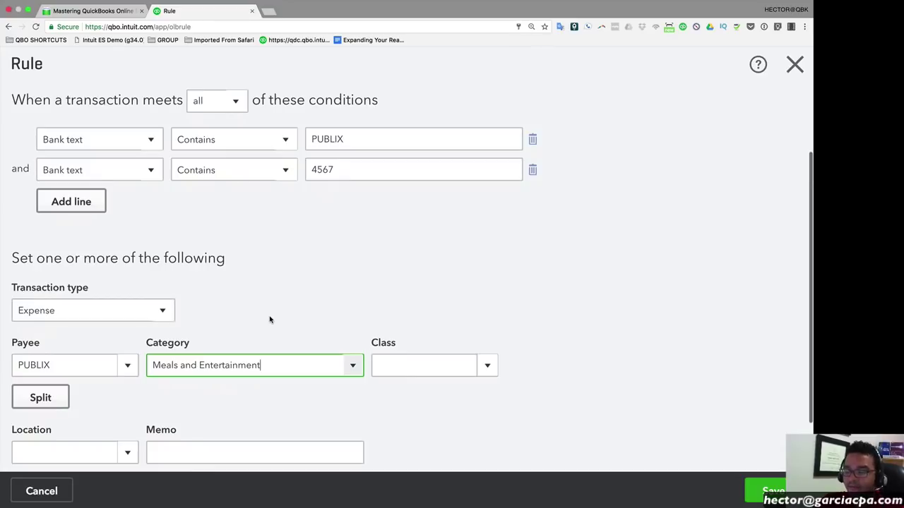
# Enable automatically adding matching transactions to the books and dismiss the new account form without creating an account.
pyautogui.press('super+minus')
pyautogui.press('super+minus')
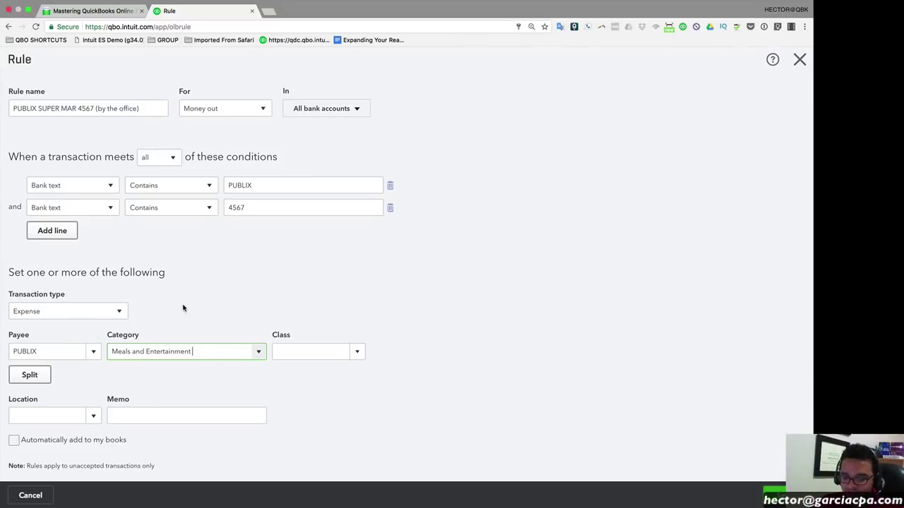
pyautogui.click(14, 440)
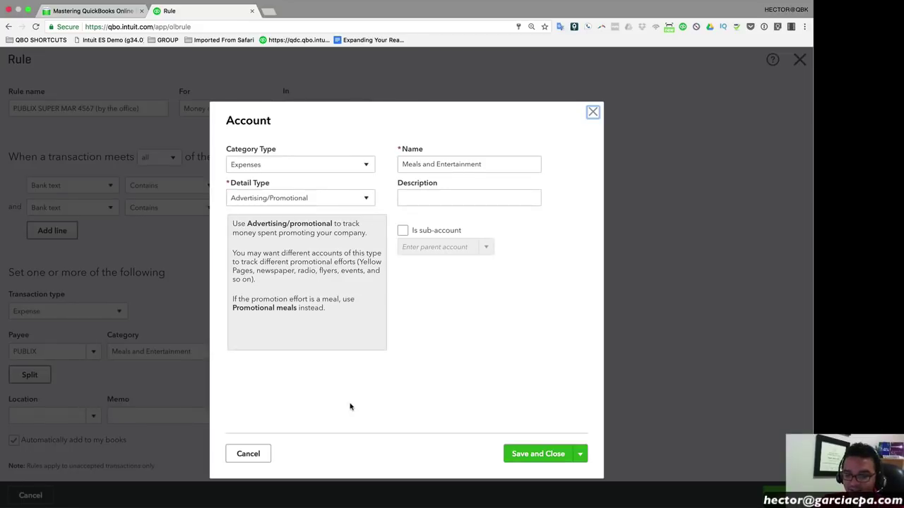
pyautogui.click(549, 454)
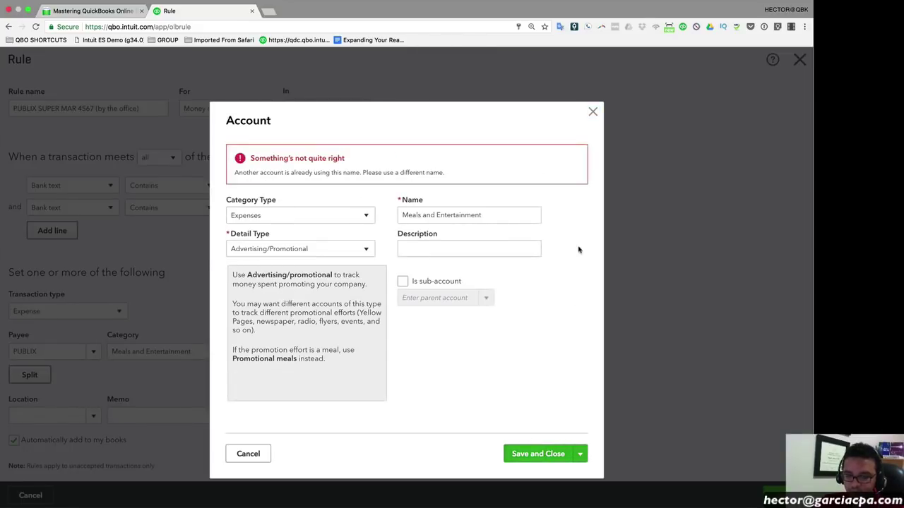
pyautogui.click(593, 112)
# Reselect the existing Meals and Entertainment expense account as the rule's category and save the rule.
pyautogui.click(131, 351)
pyautogui.write('Me')
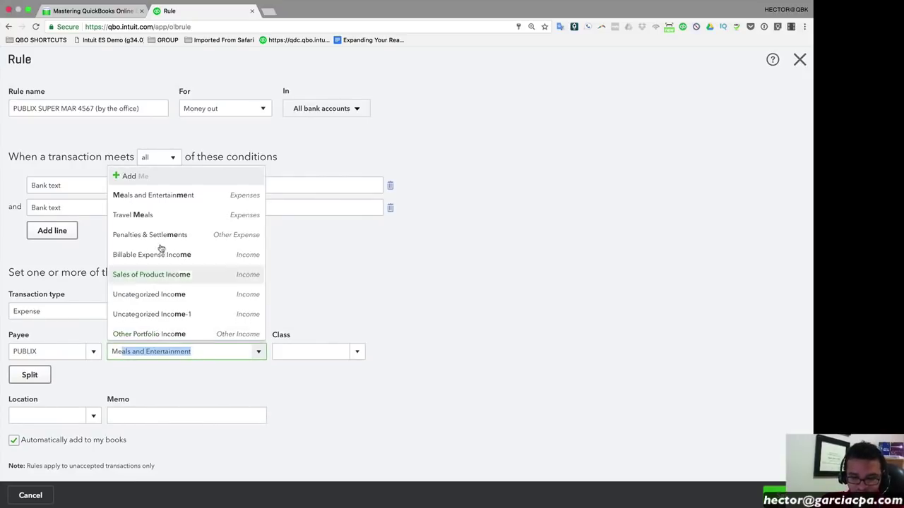
pyautogui.click(162, 202)
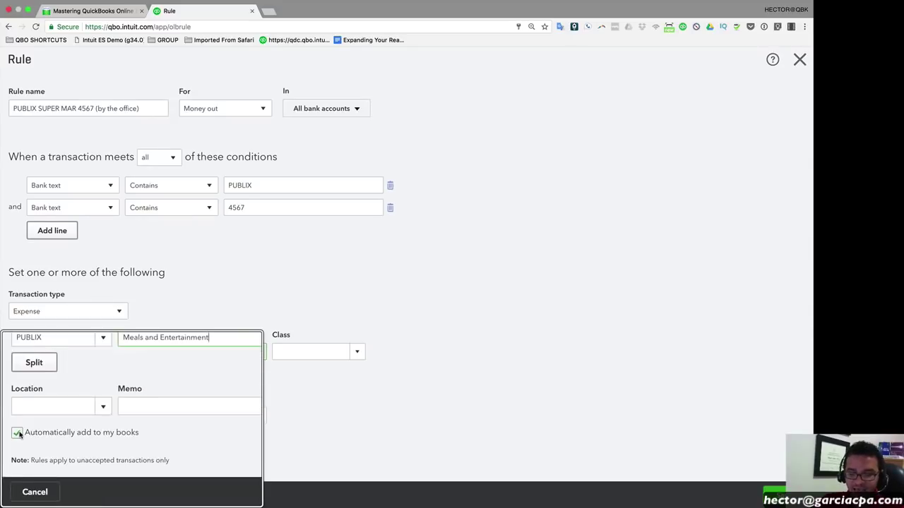
pyautogui.click(435, 351)
pyautogui.moveTo(256, 185); pyautogui.dragTo(226, 208)
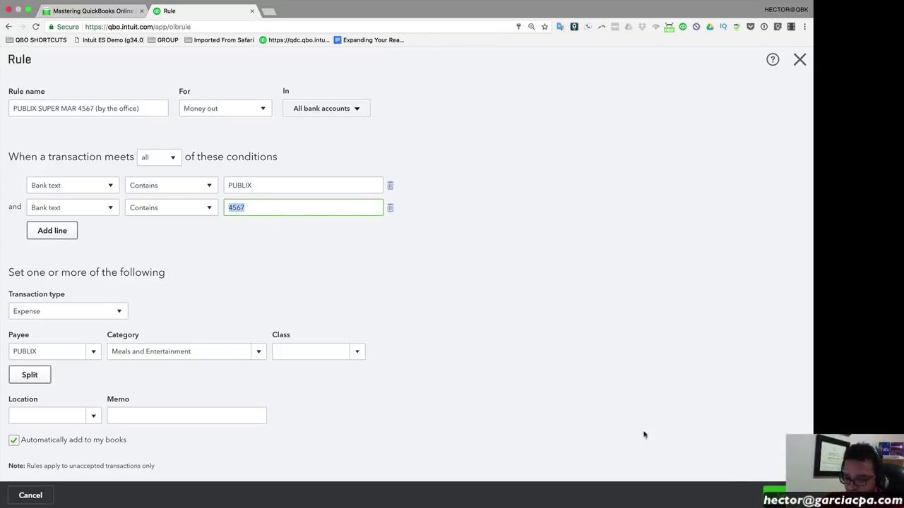
pyautogui.click(786, 495)
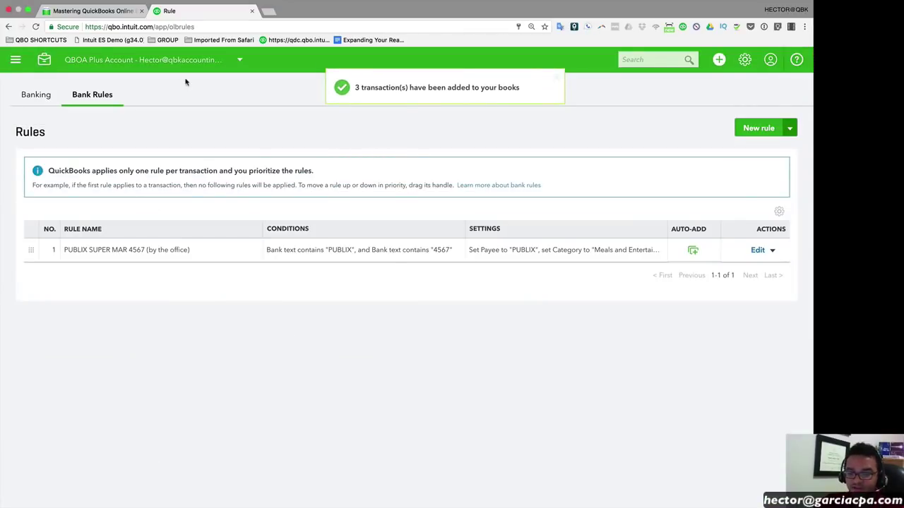
# Examine the bank description of the 07/13/2017 Publix charge among the Chase Checking transactions already in QuickBooks.
pyautogui.click(35, 98)
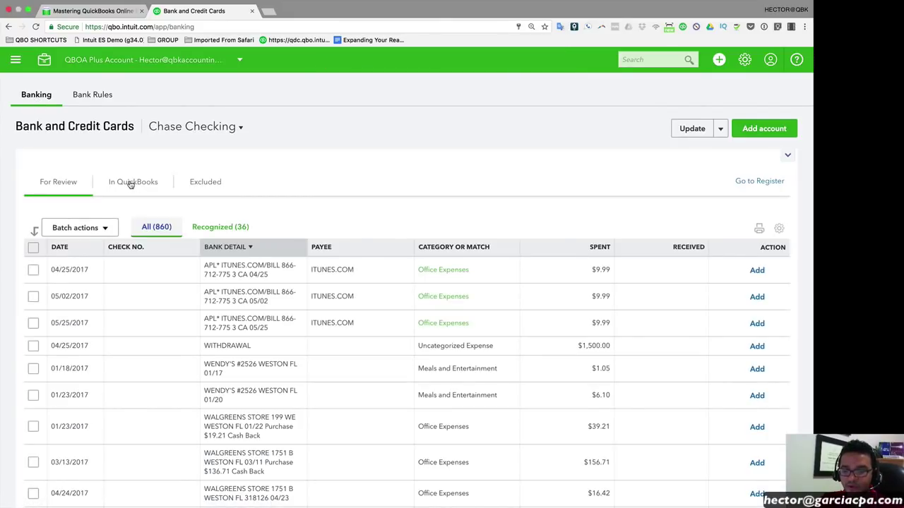
pyautogui.click(131, 183)
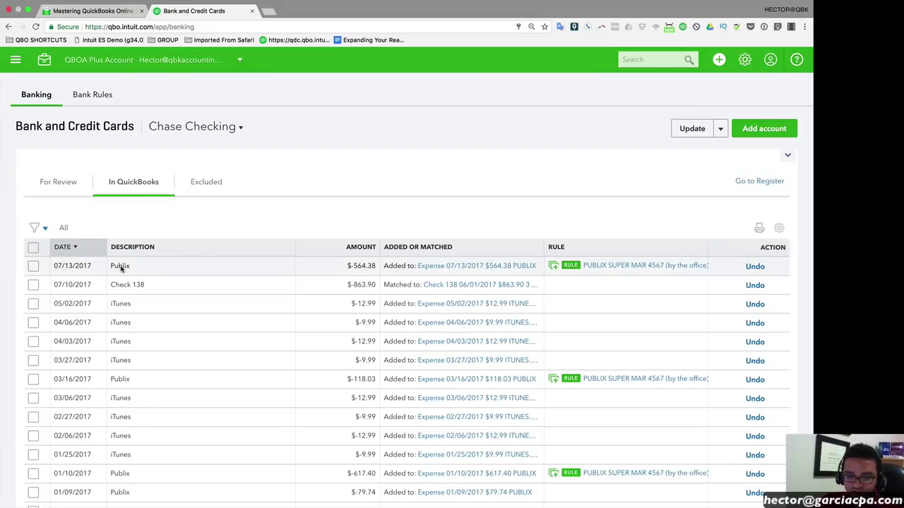
pyautogui.moveTo(60, 266); pyautogui.dragTo(92, 265)
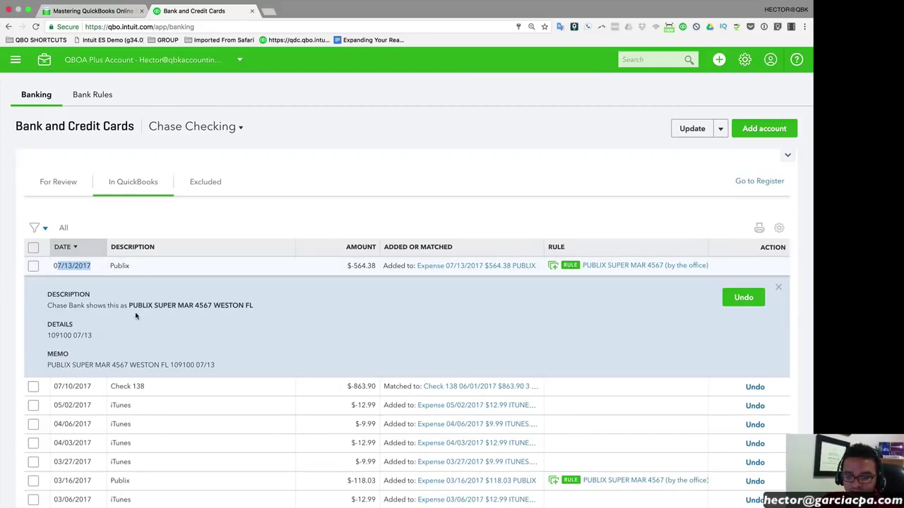
pyautogui.moveTo(129, 305); pyautogui.dragTo(226, 305)
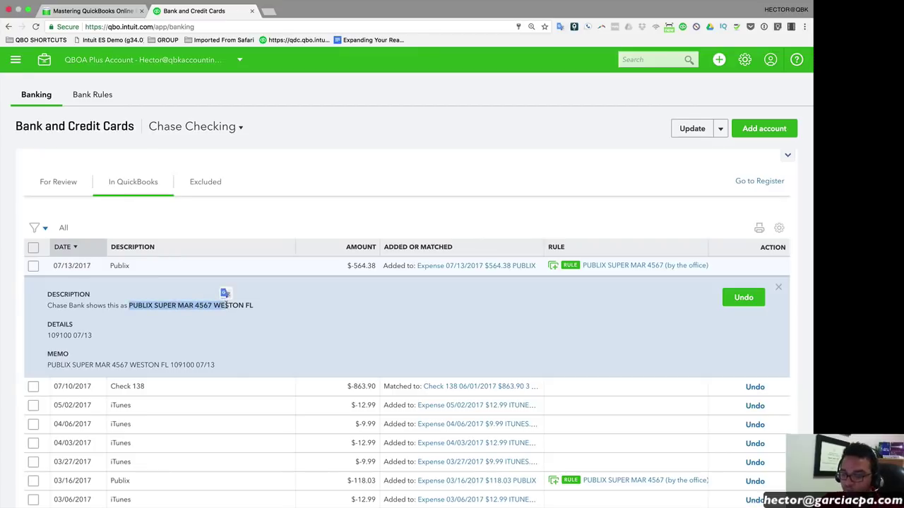
# Open the expense linked to the 07/13/2017 Publix charge, review its account and description, and close it.
pyautogui.click(468, 267)
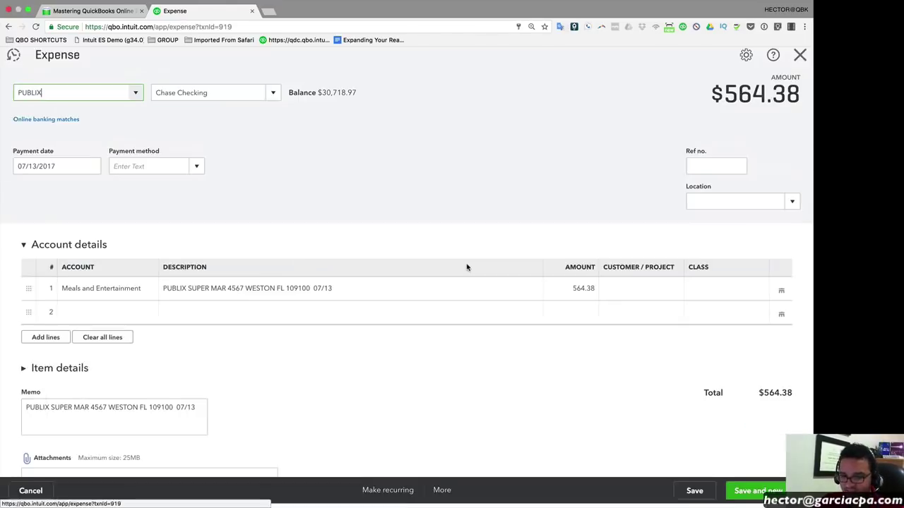
pyautogui.click(133, 295)
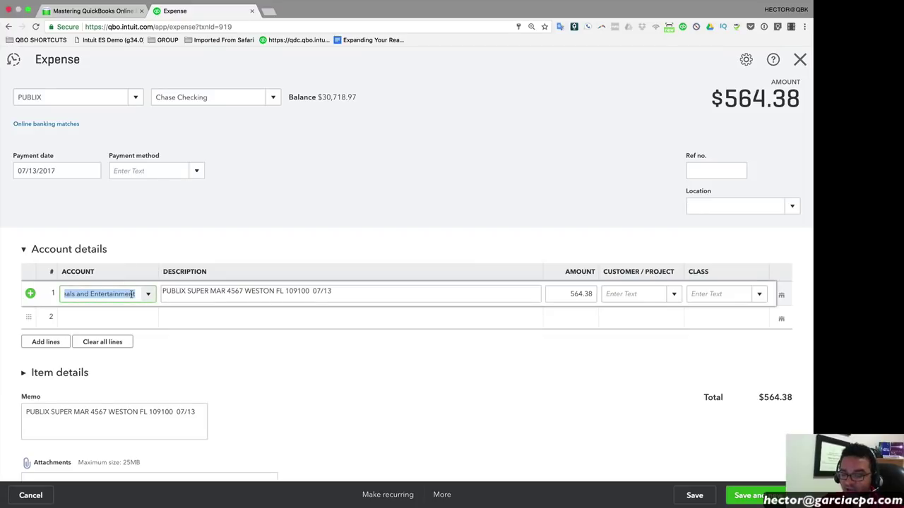
pyautogui.moveTo(337, 288); pyautogui.dragTo(157, 290)
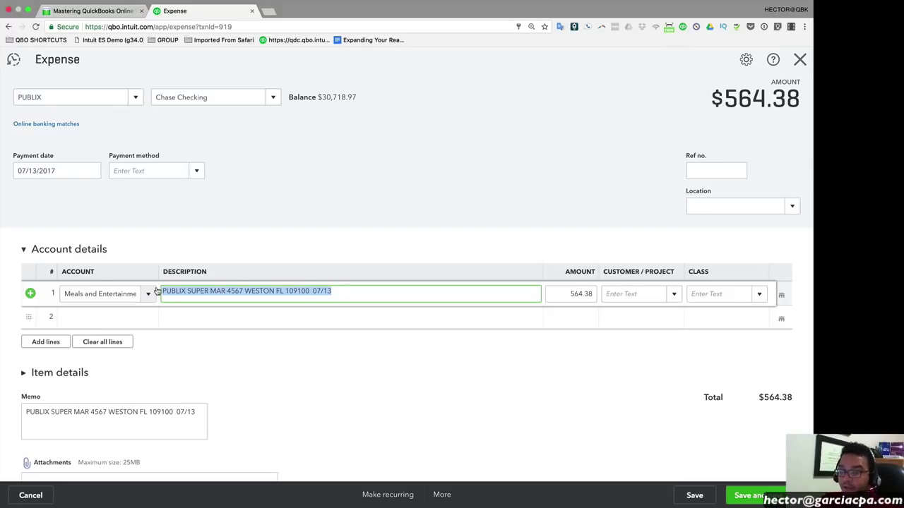
pyautogui.click(800, 60)
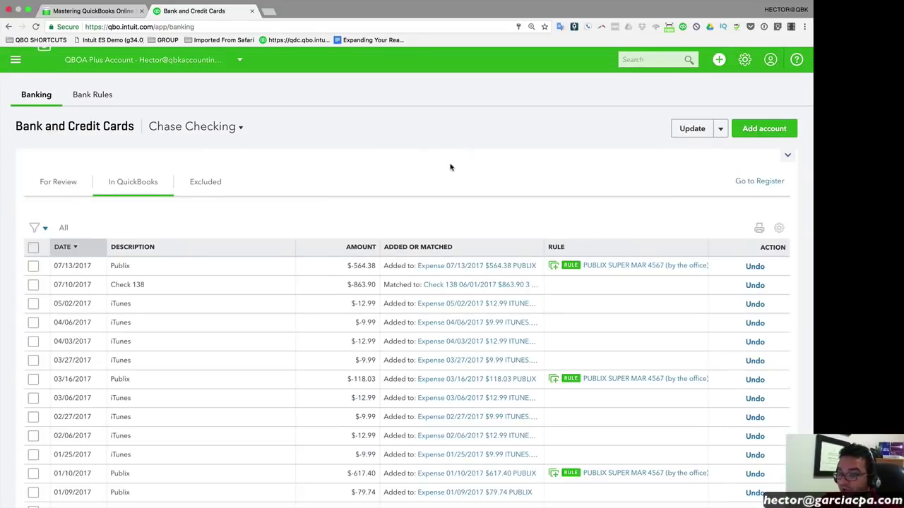
# Return to the bank rules management page and make a copy of the "PUBLIX SUPER MAR 4567 (by the office)" rule.
pyautogui.click(45, 183)
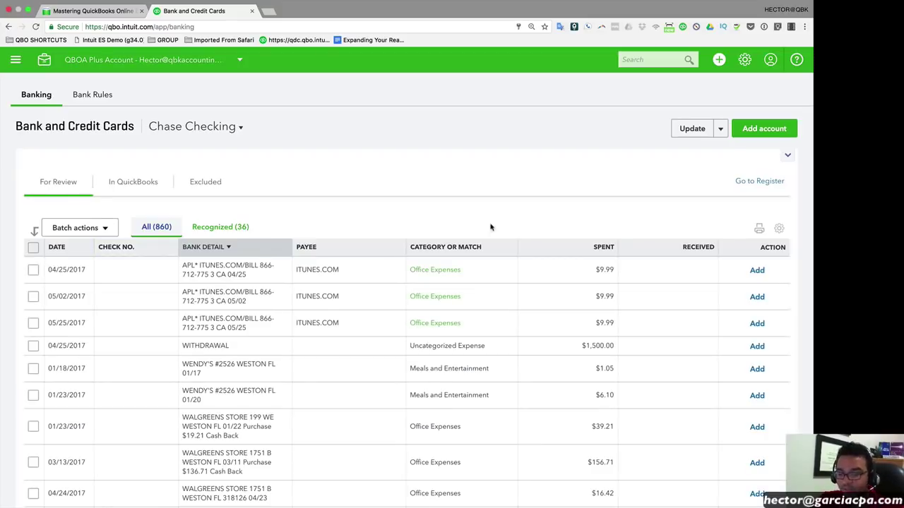
pyautogui.click(721, 129)
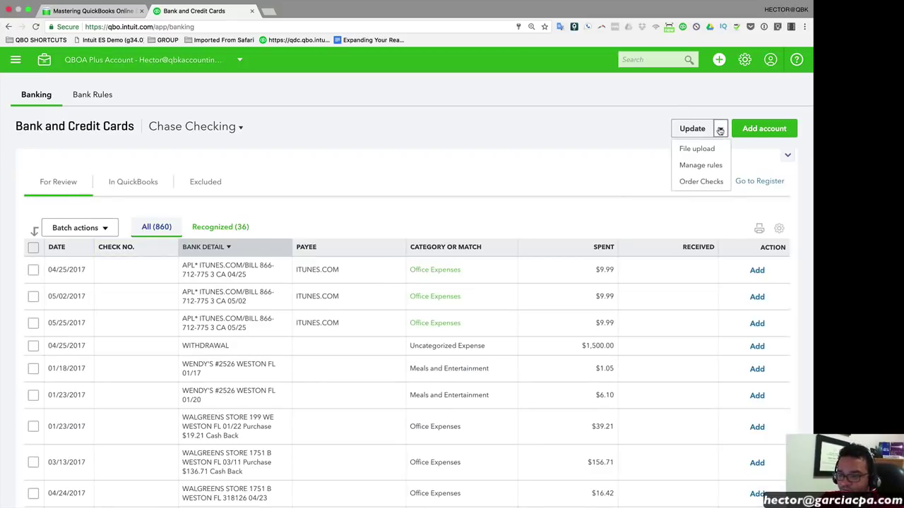
pyautogui.click(702, 165)
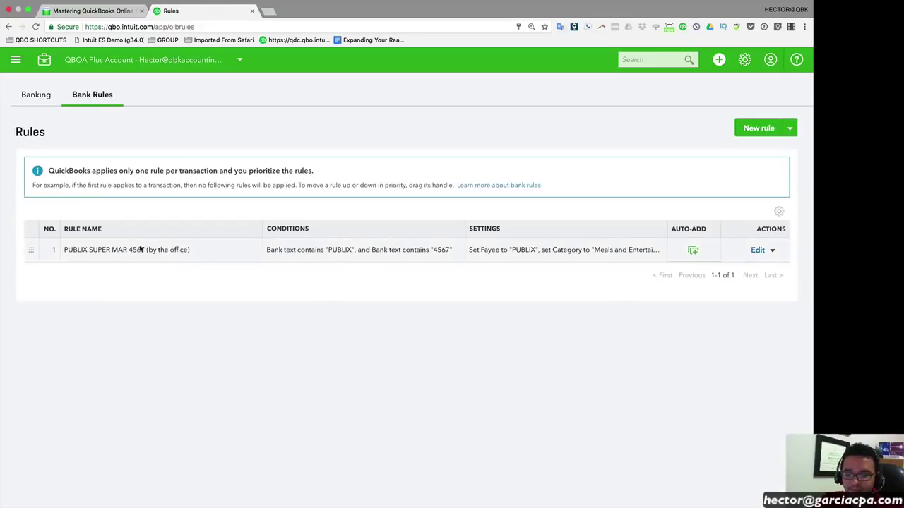
pyautogui.click(773, 251)
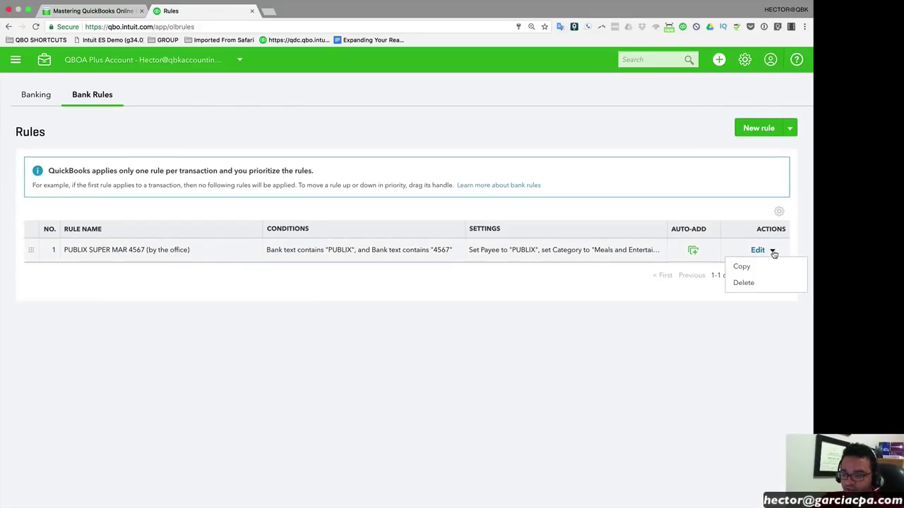
pyautogui.click(755, 267)
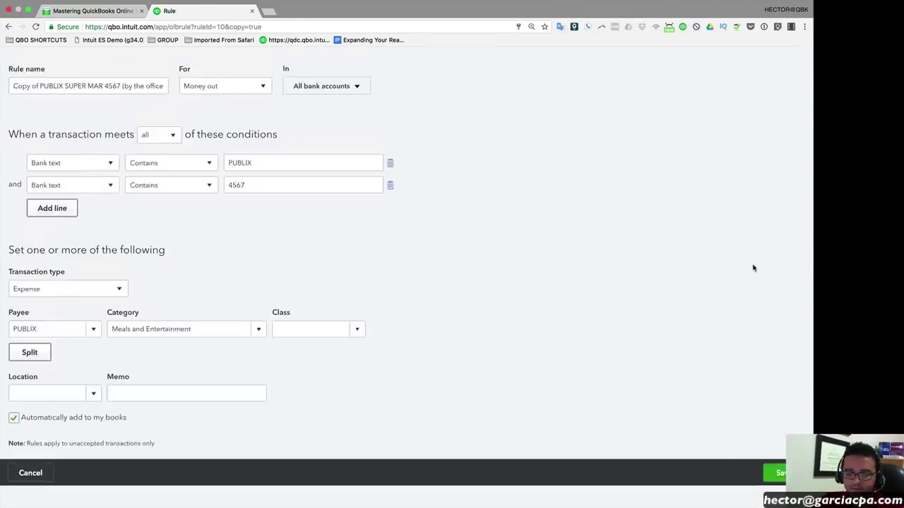
# Rename the copied rule "PUBLIX - all other" and remove its 4567 condition.
pyautogui.moveTo(37, 109); pyautogui.dragTo(204, 118)
pyautogui.press('BackSpace')
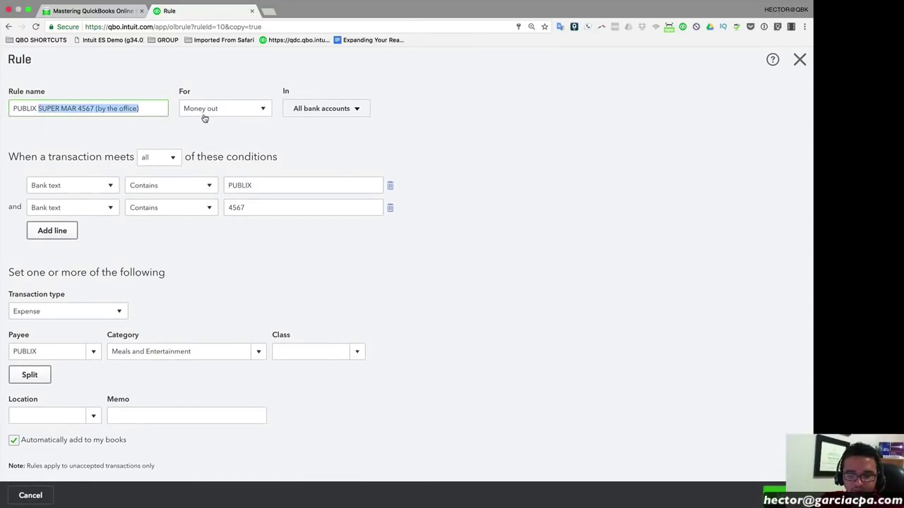
pyautogui.write('- all other')
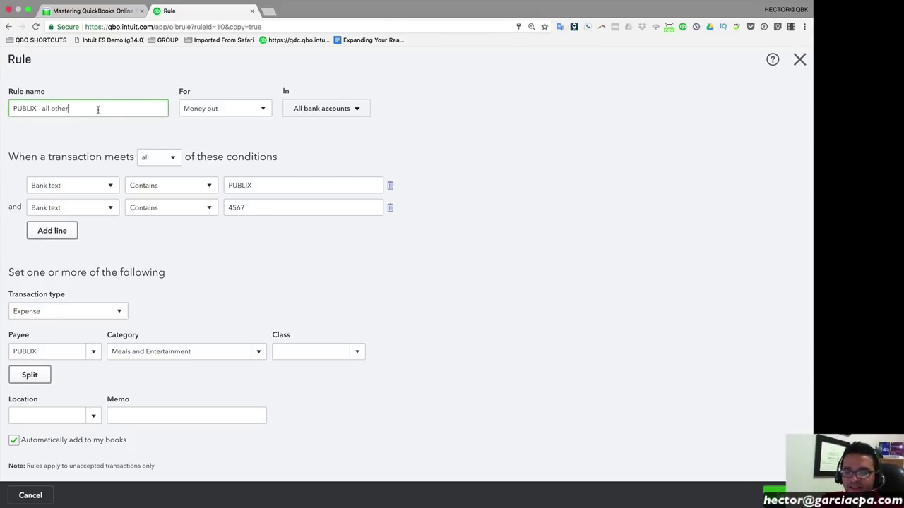
pyautogui.moveTo(97, 110); pyautogui.dragTo(0, 102)
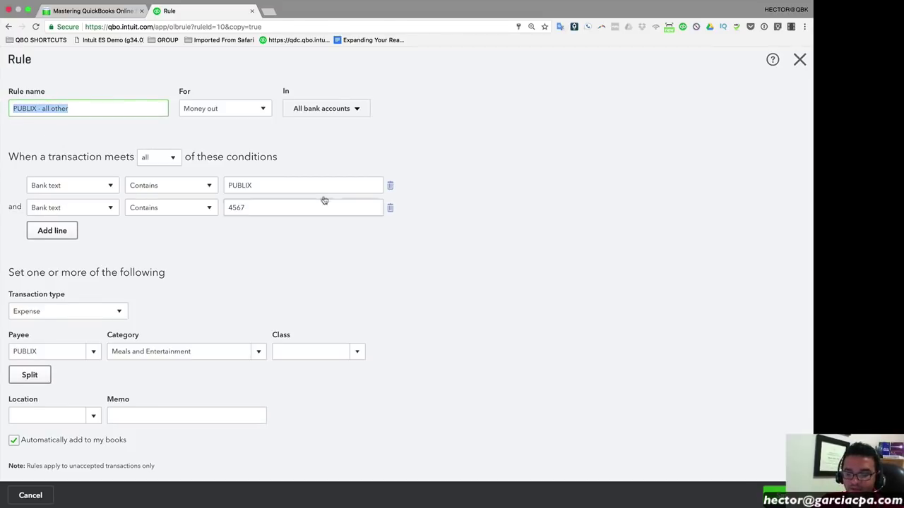
pyautogui.click(389, 208)
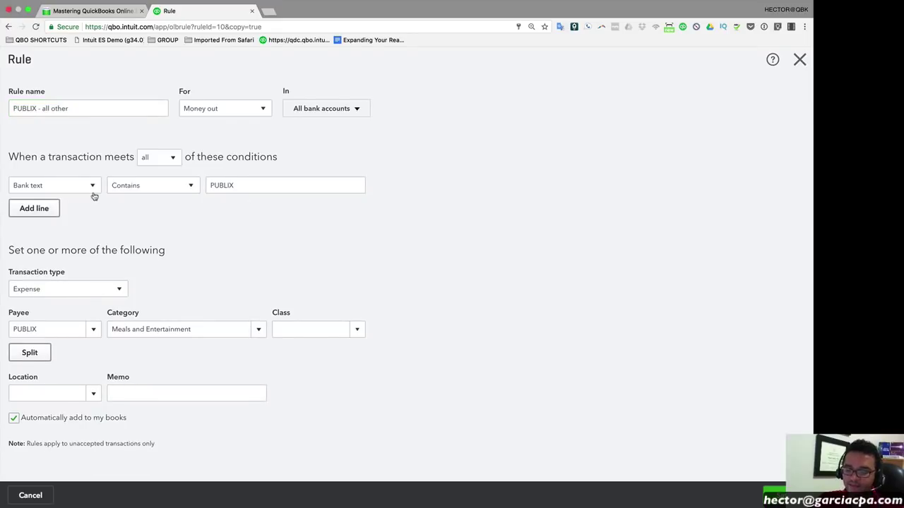
# Set the "PUBLIX - all other" rule's category to Owner's Draw, turn off automatic adding to the books, and save the rule.
pyautogui.moveTo(238, 186); pyautogui.dragTo(202, 187)
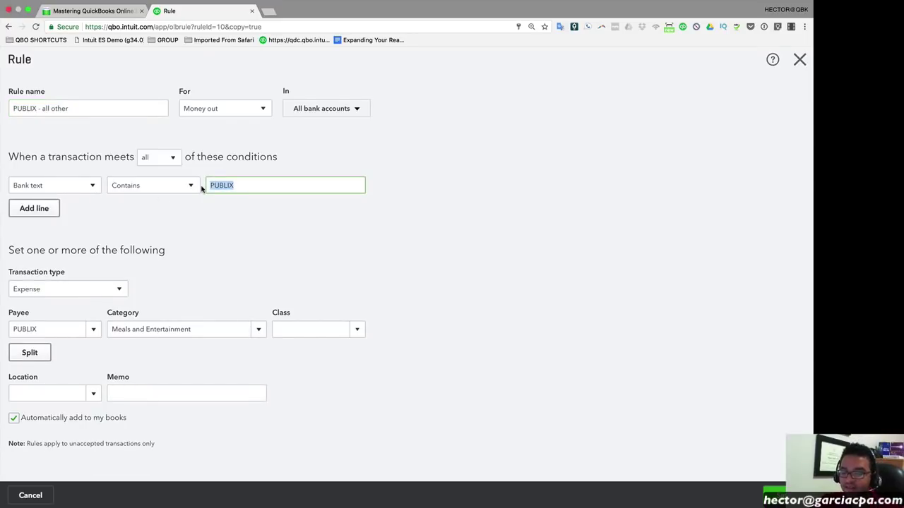
pyautogui.click(194, 329)
pyautogui.write("Owner's Draw")
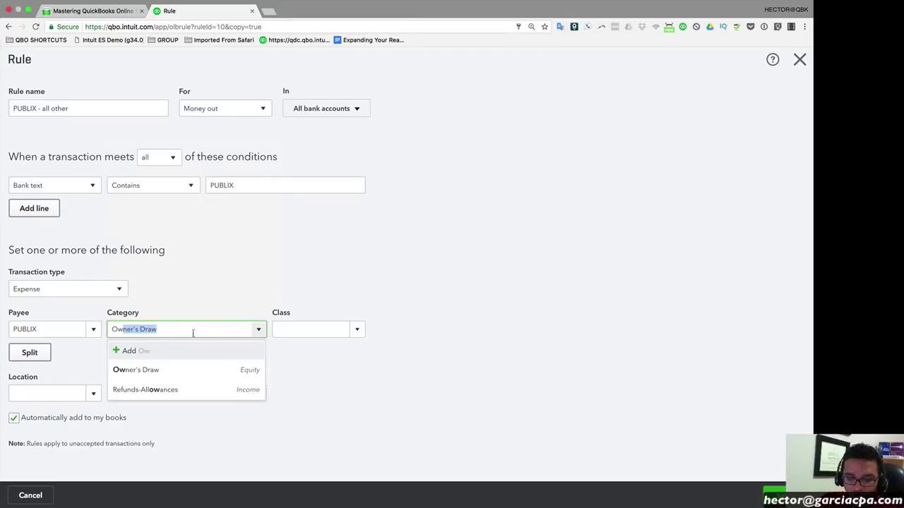
pyautogui.click(172, 368)
pyautogui.click(14, 420)
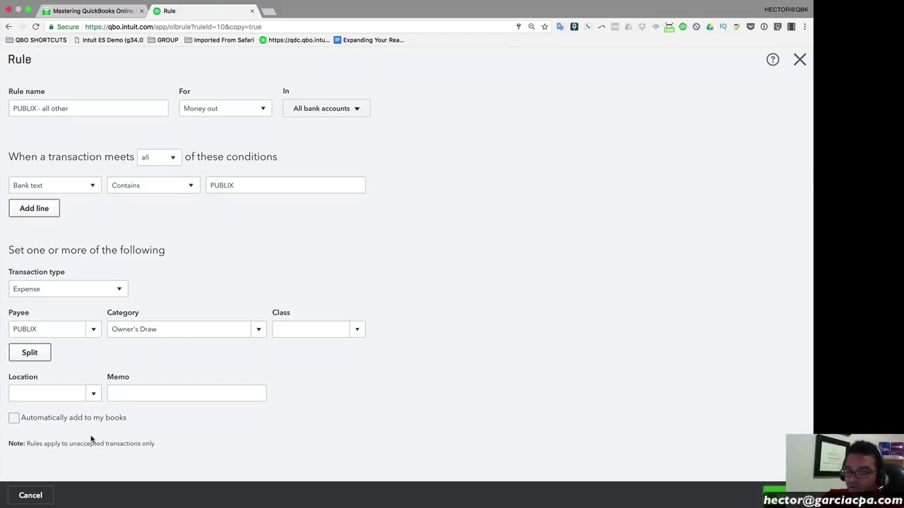
pyautogui.click(776, 494)
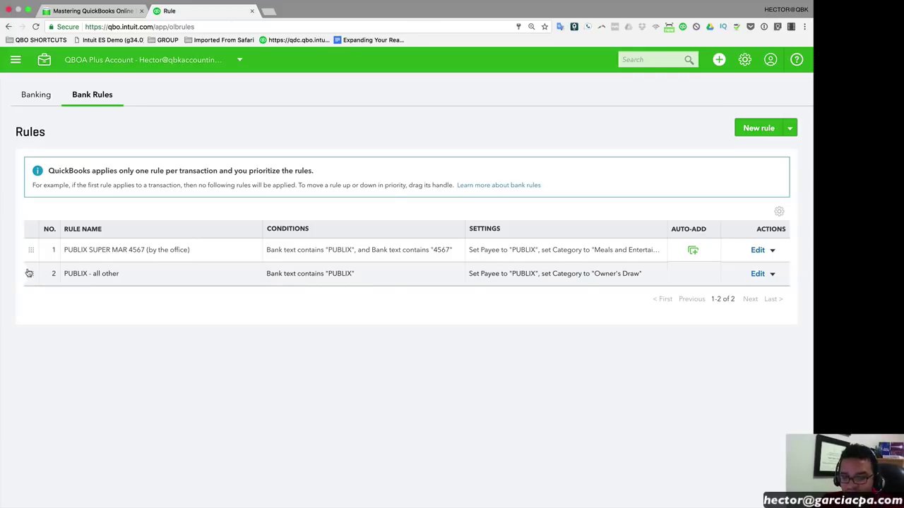
# Move the "PUBLIX - all other" rule to first priority, and restore the 4567 rule above it.
pyautogui.moveTo(32, 277); pyautogui.dragTo(33, 245)
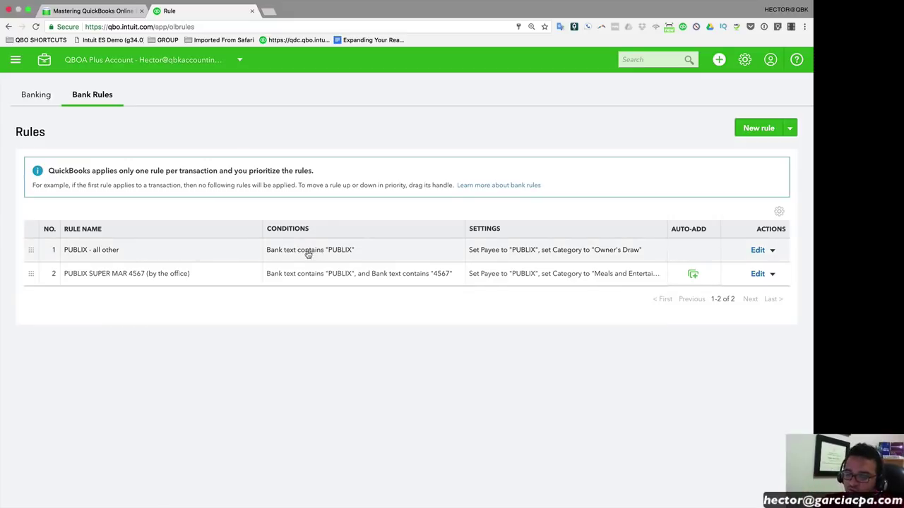
pyautogui.moveTo(30, 274); pyautogui.dragTo(31, 249)
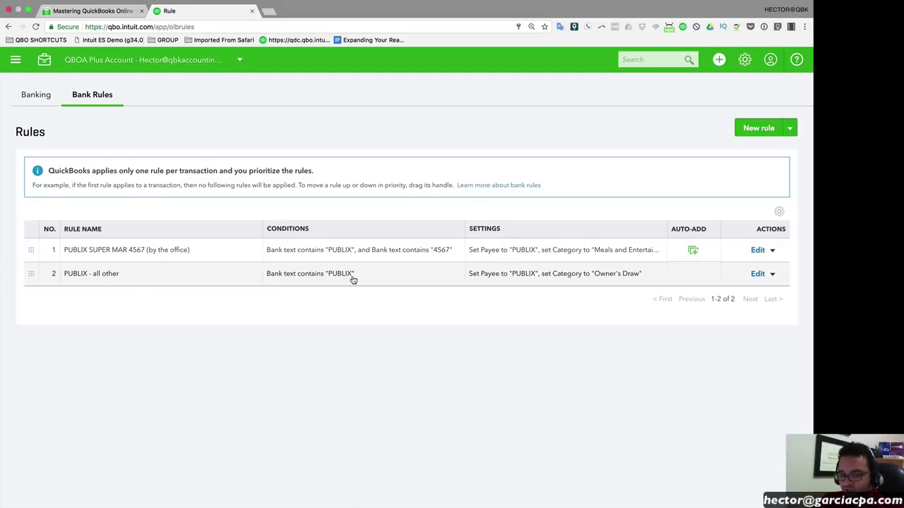
# View the recognized Chase Checking transactions for review and examine the rule applied to the 01/25/2017 Publix charge.
pyautogui.click(32, 96)
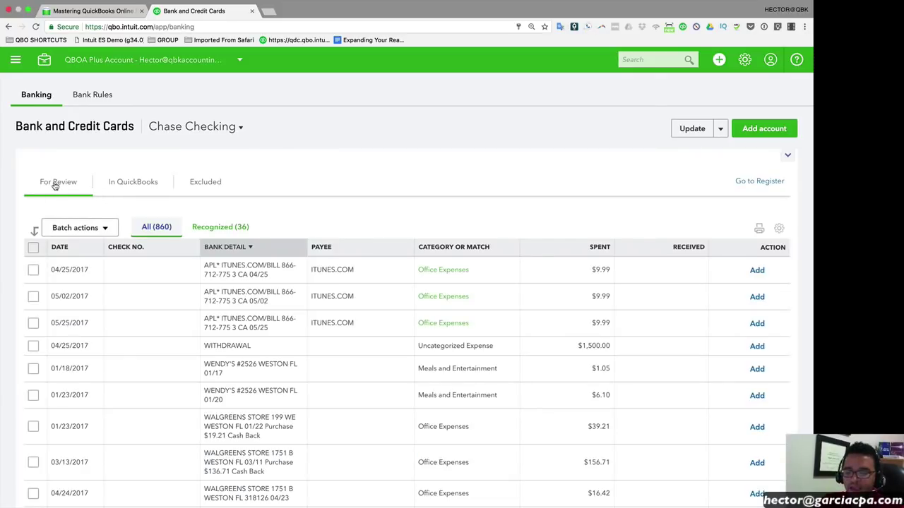
pyautogui.click(231, 228)
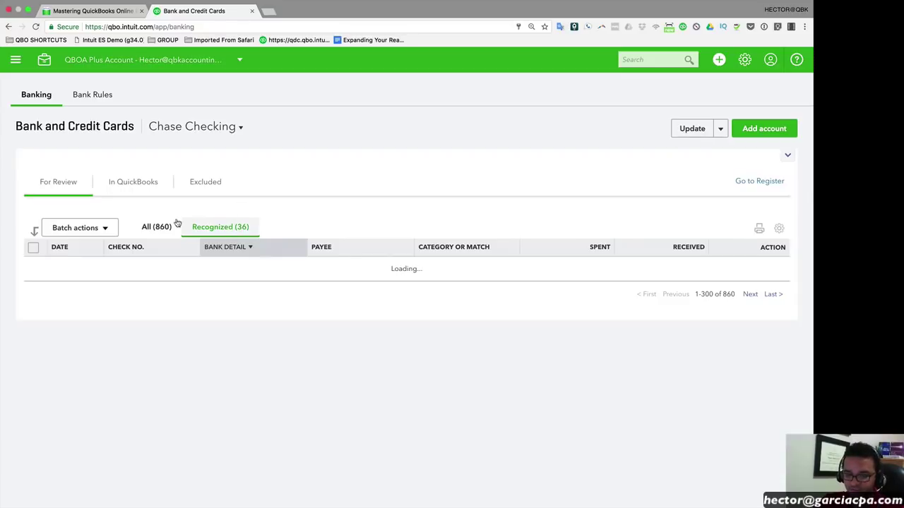
pyautogui.scroll(-3, 424, 282)
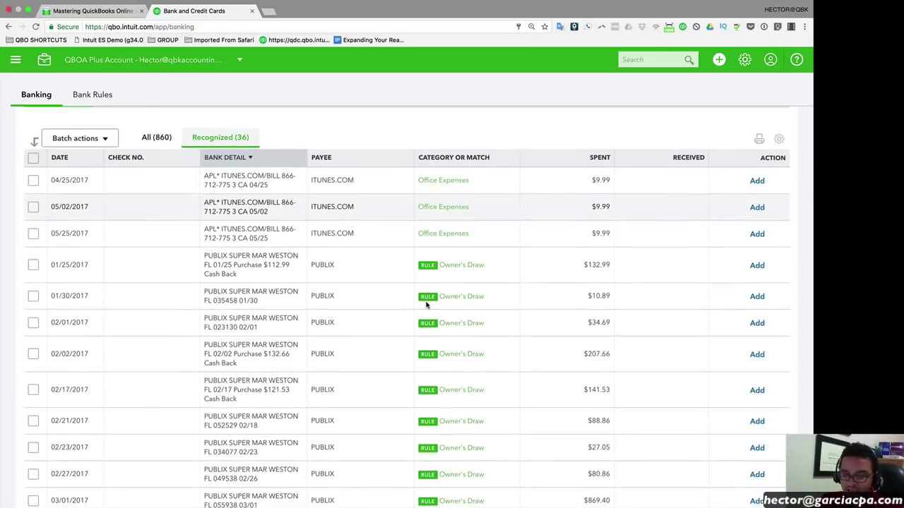
pyautogui.moveTo(208, 256); pyautogui.dragTo(289, 281)
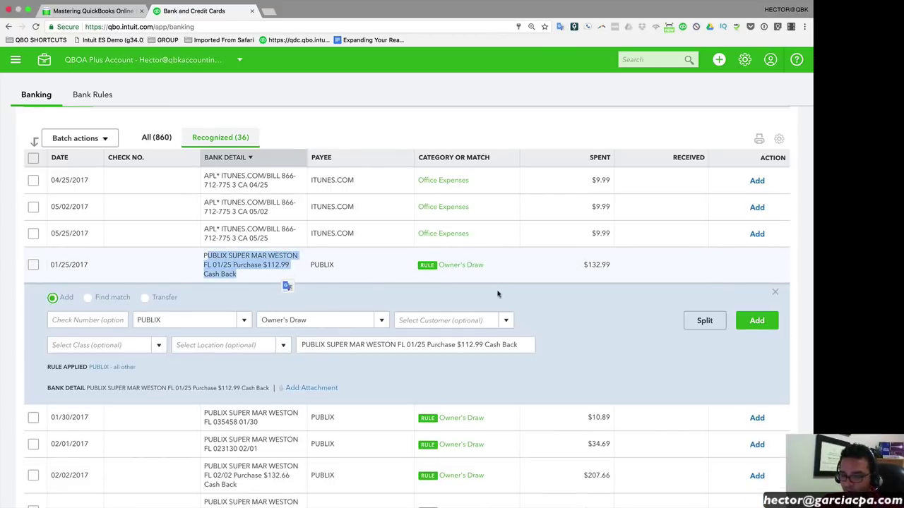
pyautogui.click(775, 292)
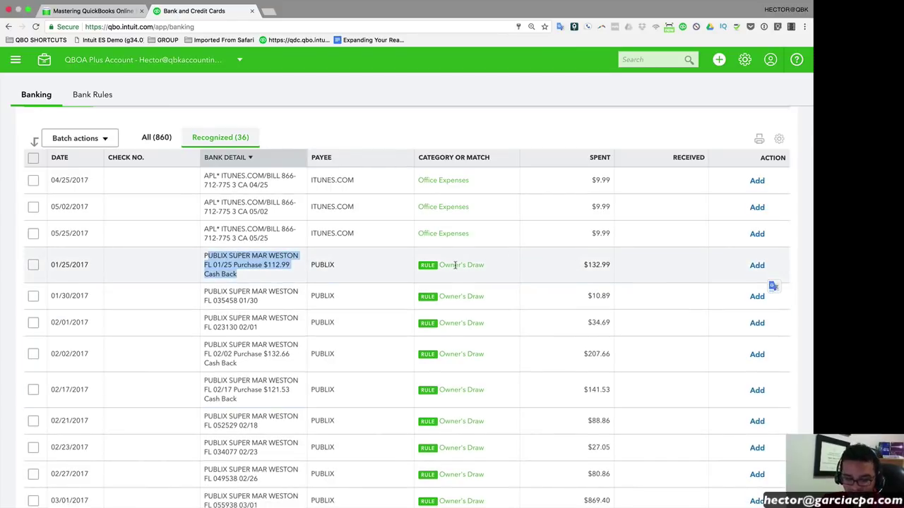
pyautogui.press('super+equal')
pyautogui.press('super+equal')
pyautogui.press('super+equal')
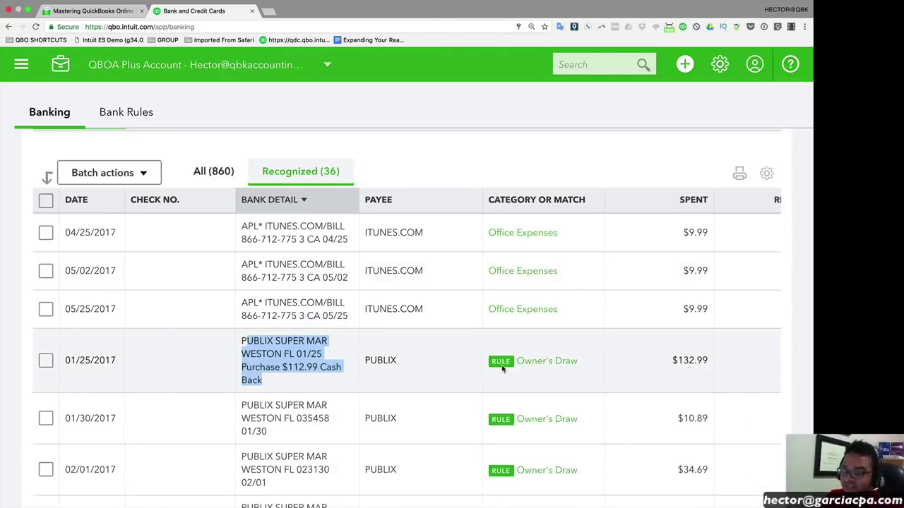
pyautogui.press('super+minus')
pyautogui.press('super+minus')
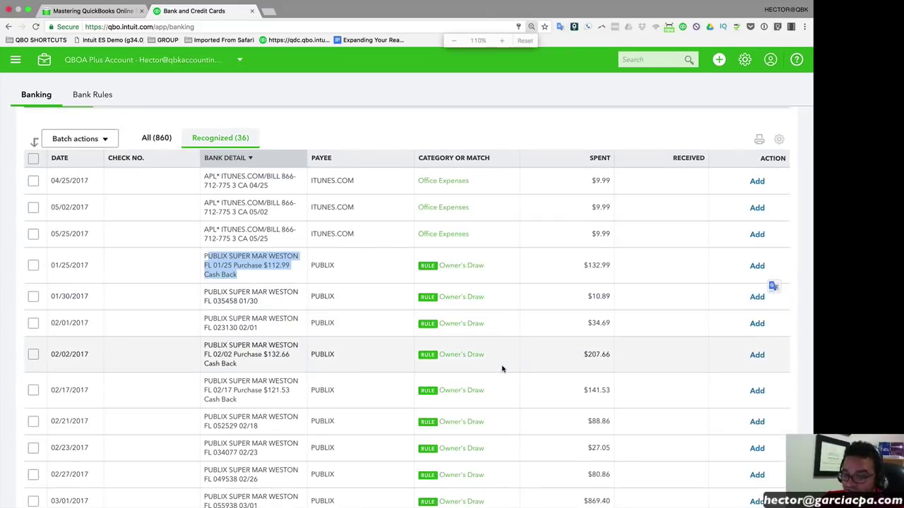
# Add the 01/25/2017 Publix charge to the books as Owner's Draw without assigning a class.
pyautogui.click(488, 129)
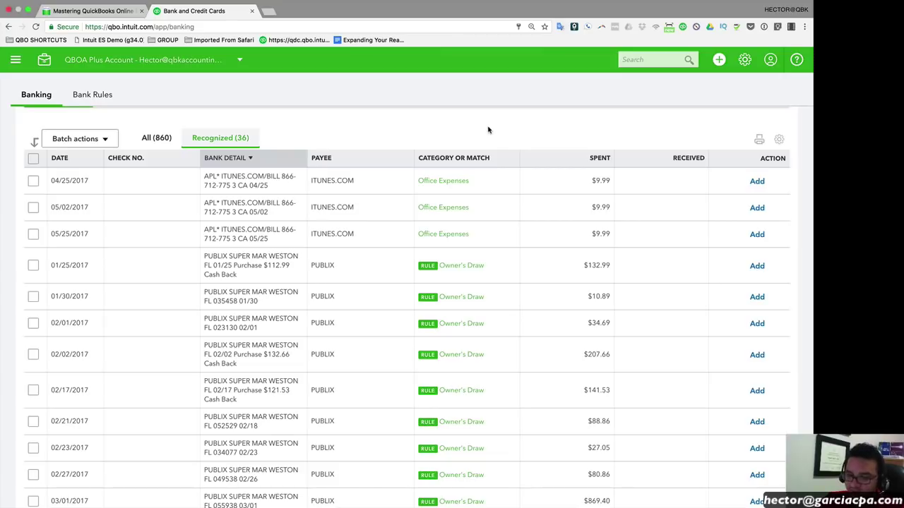
pyautogui.click(756, 266)
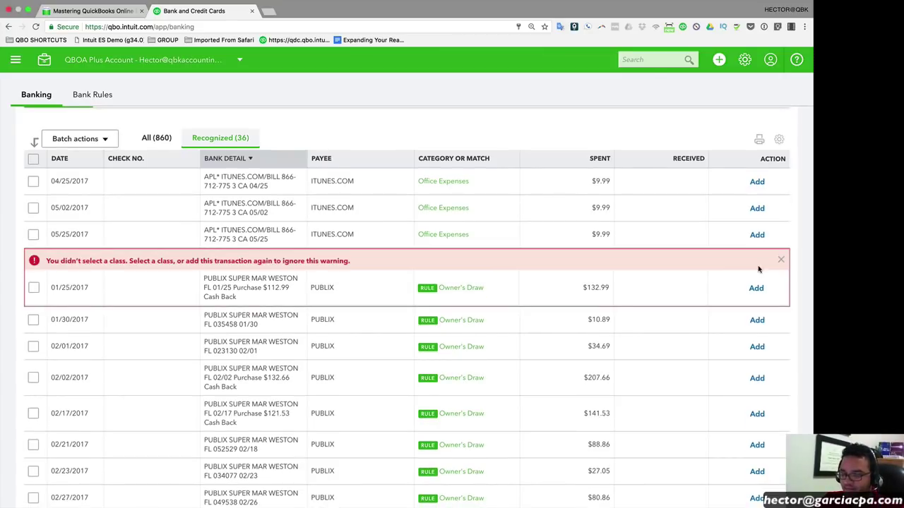
pyautogui.click(757, 288)
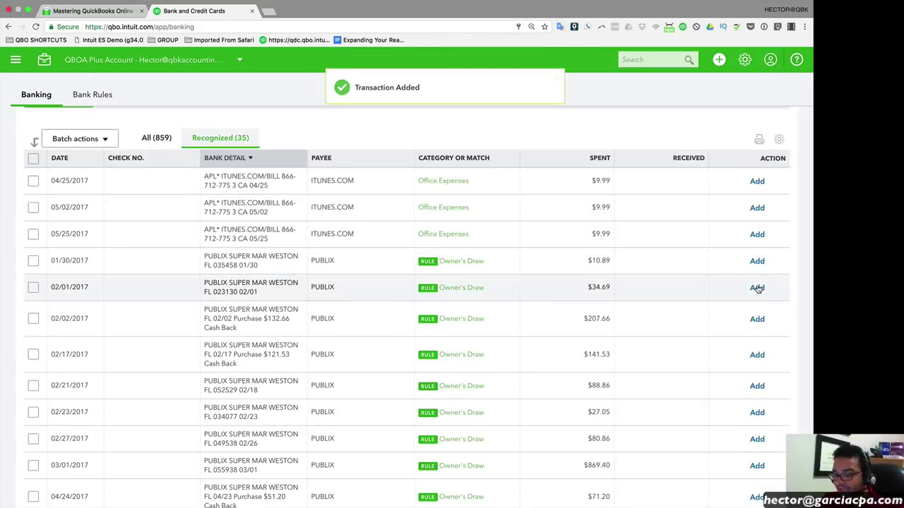
# Select all recognized Publix charges, from the 01/30/2017 row through the 08/21/2017 row, and try to accept them as a batch.
pyautogui.click(33, 261)
pyautogui.scroll(-15, 79, 281)
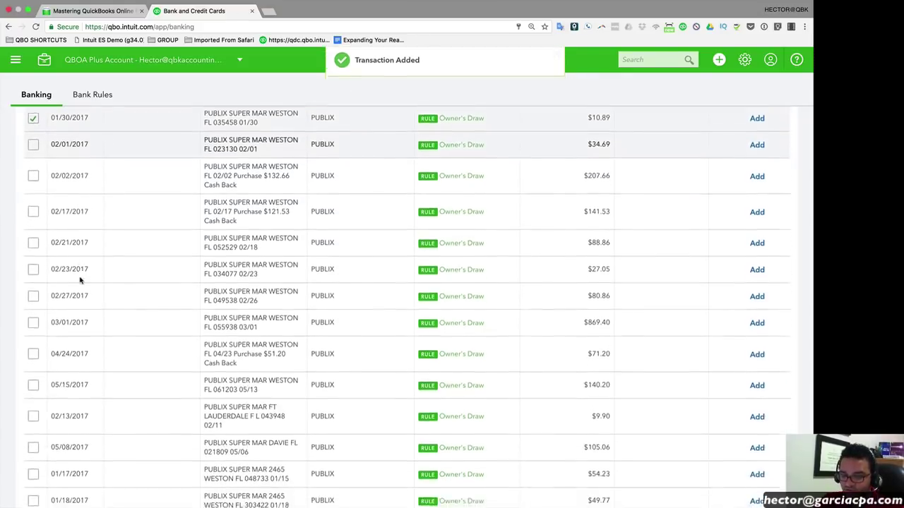
pyautogui.scroll(-3, 80, 281)
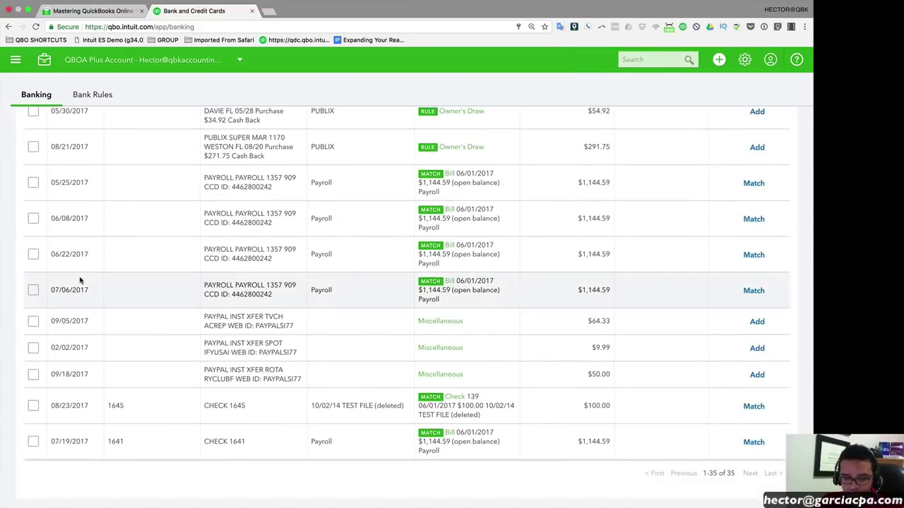
pyautogui.scroll(2, 80, 281)
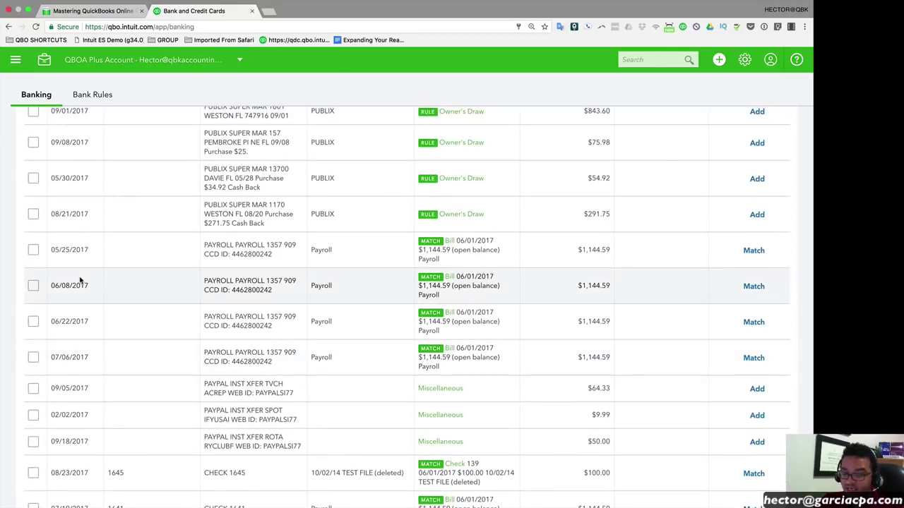
pyautogui.keyDown('shift'); pyautogui.click(32, 215); pyautogui.keyUp('shift')
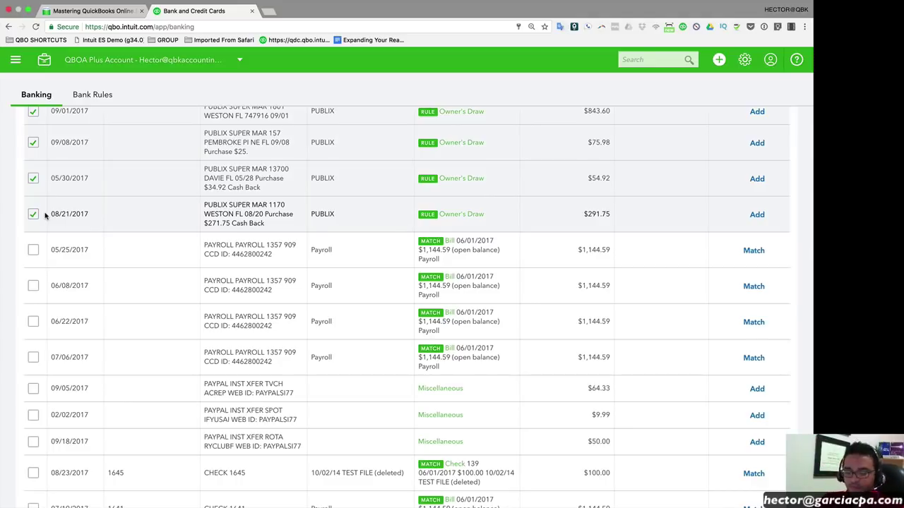
pyautogui.scroll(10, 163, 223)
pyautogui.scroll(3, 163, 223)
pyautogui.scroll(3, 163, 223)
pyautogui.click(70, 229)
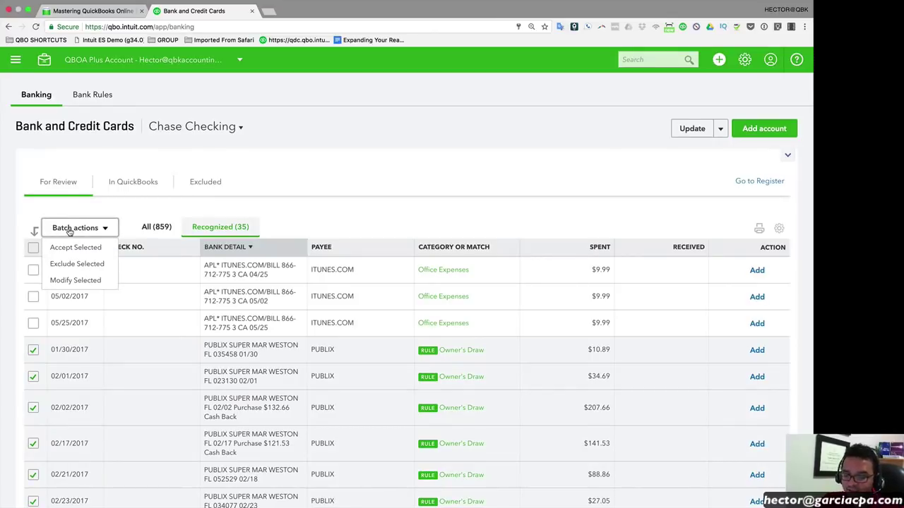
pyautogui.click(75, 248)
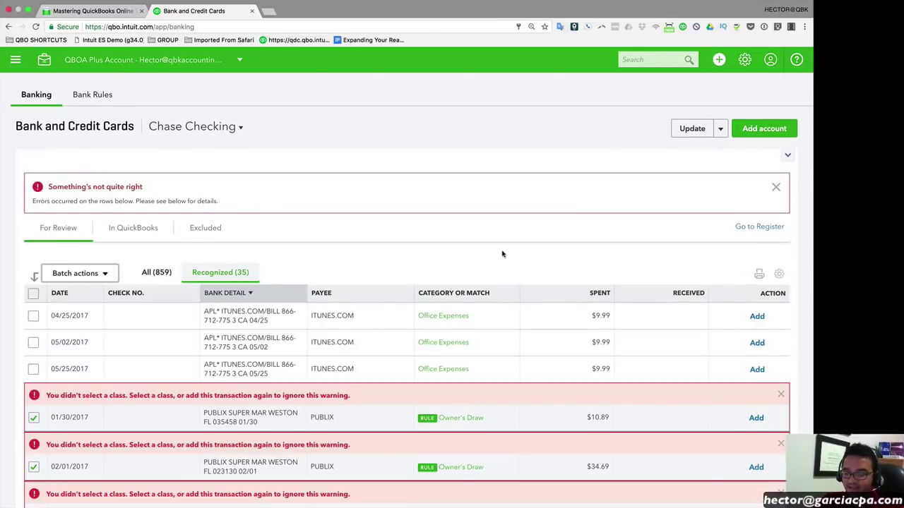
# Individually add the Publix charges dated 01/30, 02/01, 02/02 and 02/17/2017 without assigning a class.
pyautogui.click(757, 418)
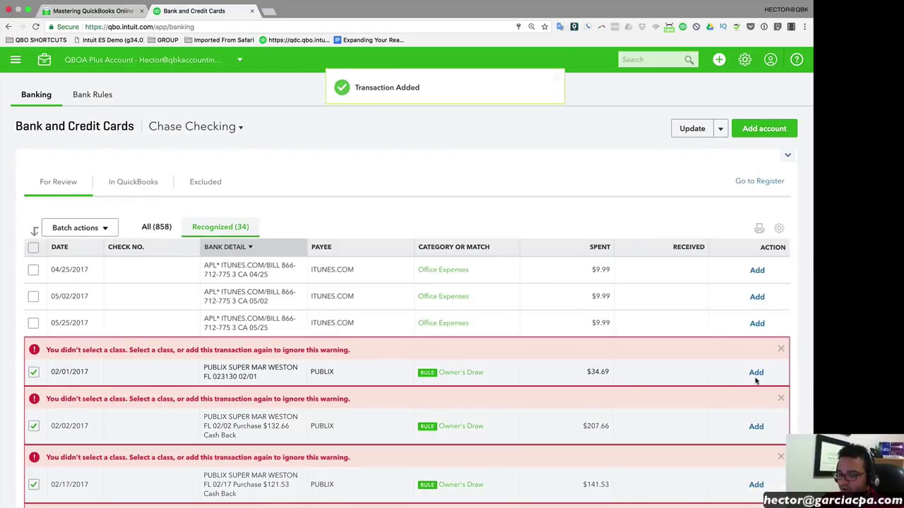
pyautogui.click(756, 373)
pyautogui.click(756, 377)
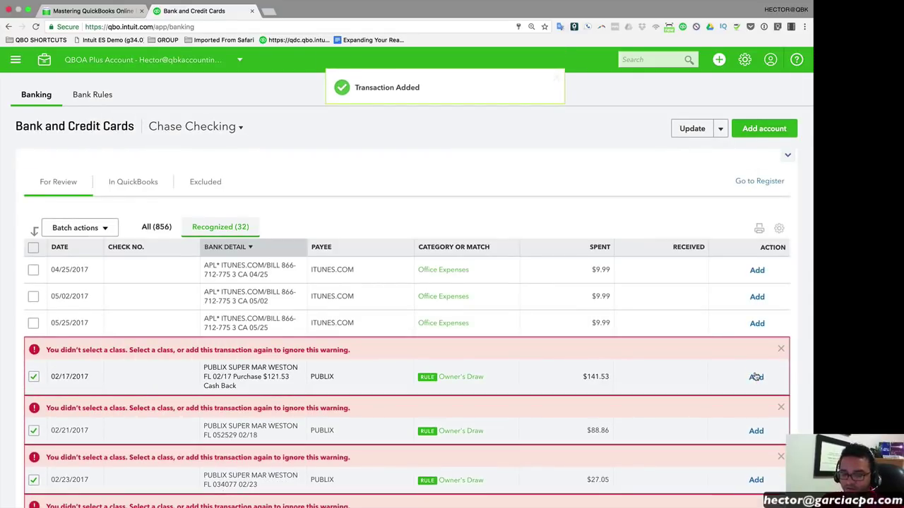
pyautogui.click(756, 377)
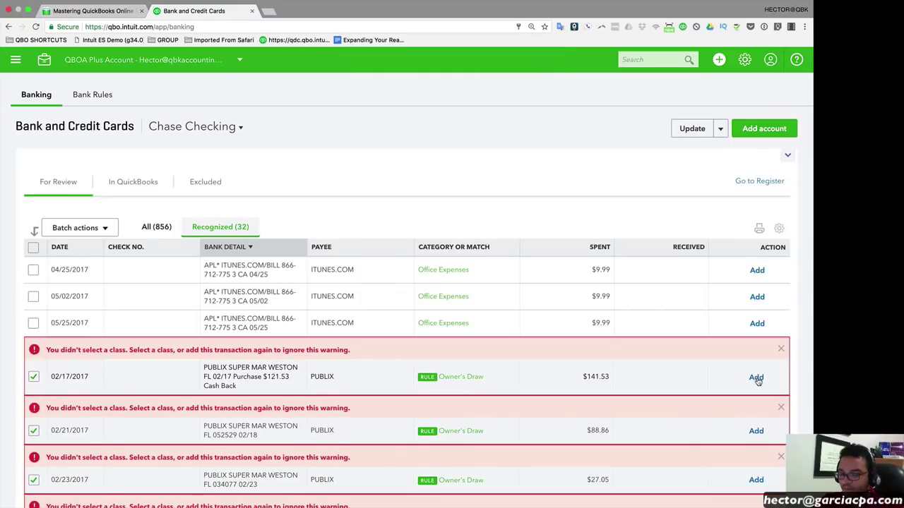
# In the company settings, disable the warning for transactions without an assigned class, save, and close the settings.
pyautogui.click(745, 59)
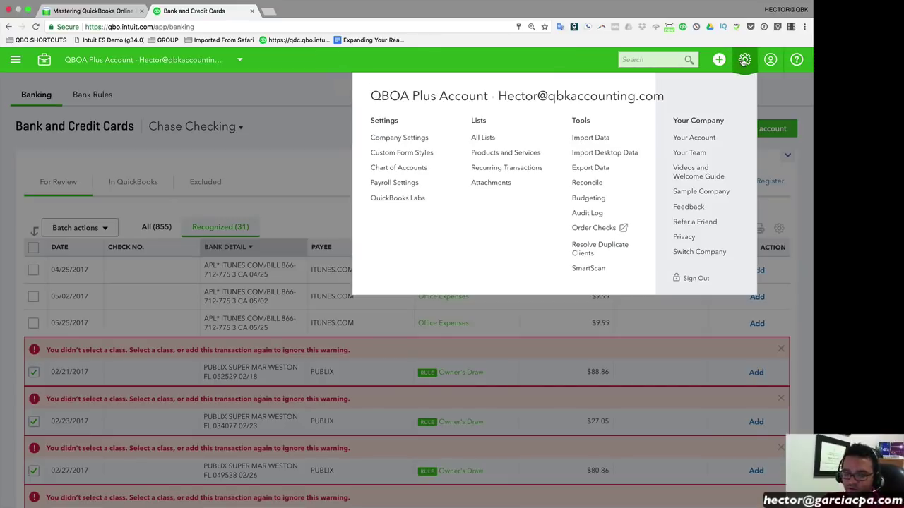
pyautogui.click(399, 169)
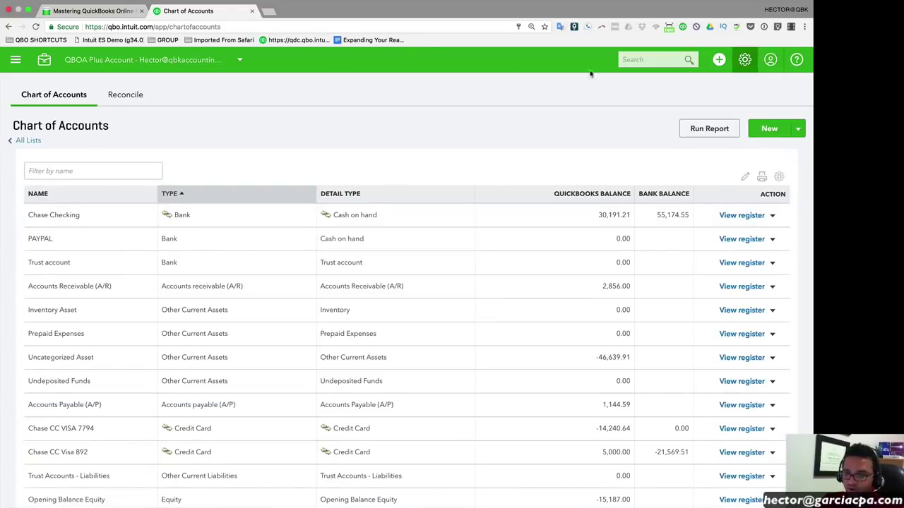
pyautogui.click(744, 59)
pyautogui.click(400, 139)
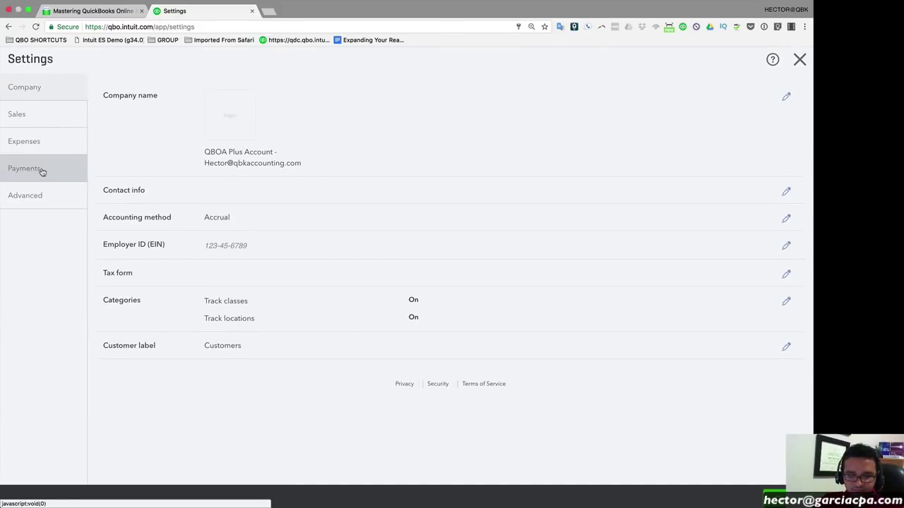
pyautogui.click(25, 195)
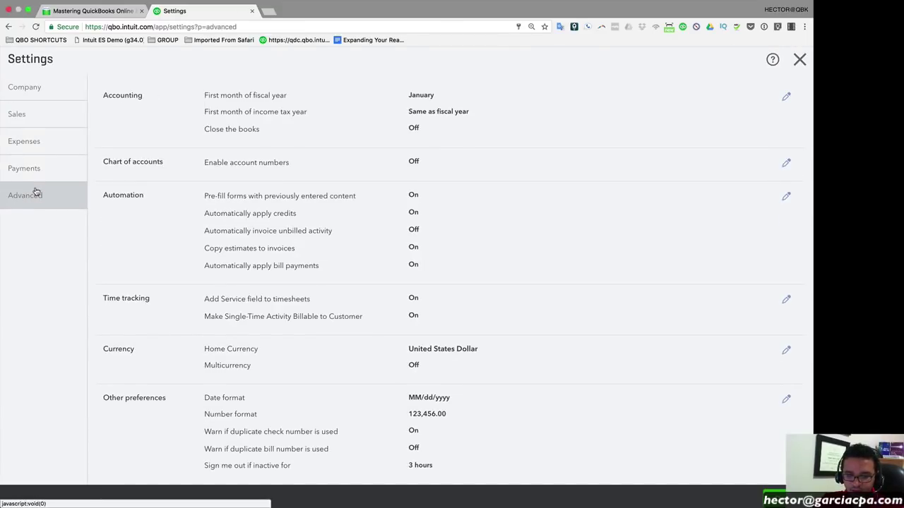
pyautogui.click(17, 90)
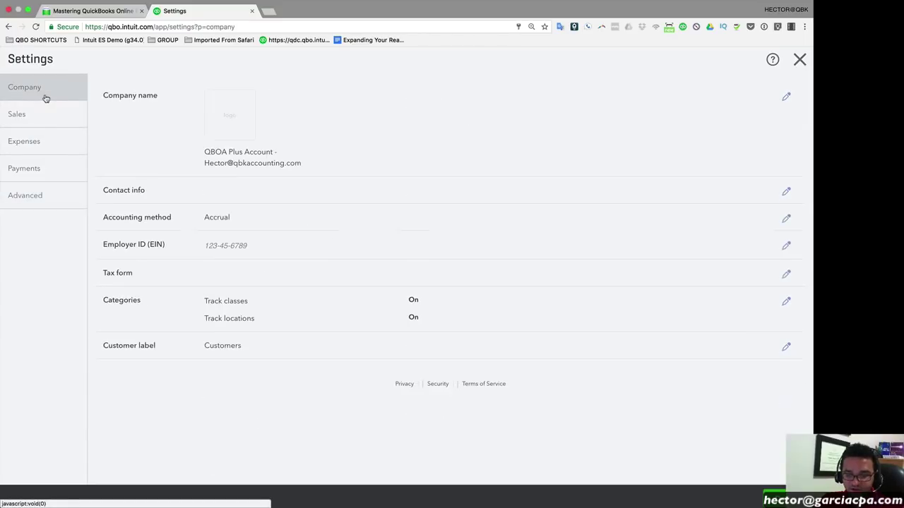
pyautogui.click(274, 307)
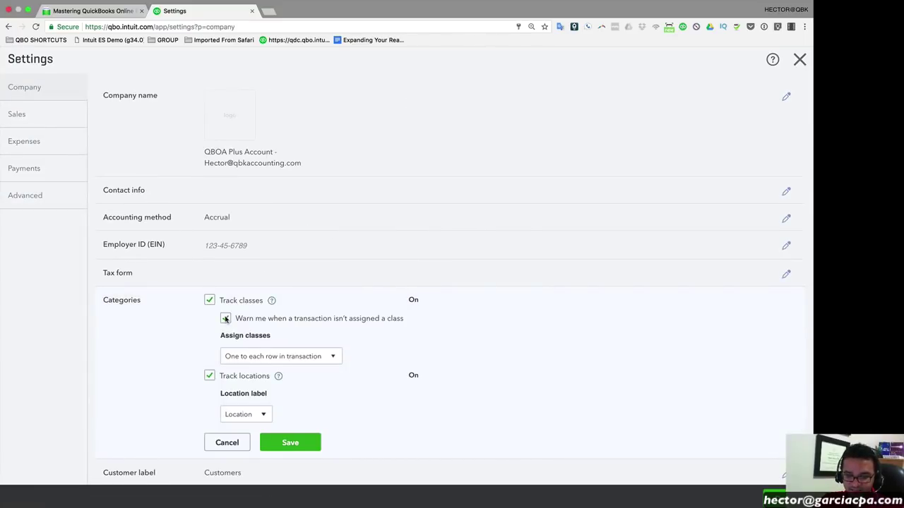
pyautogui.click(292, 443)
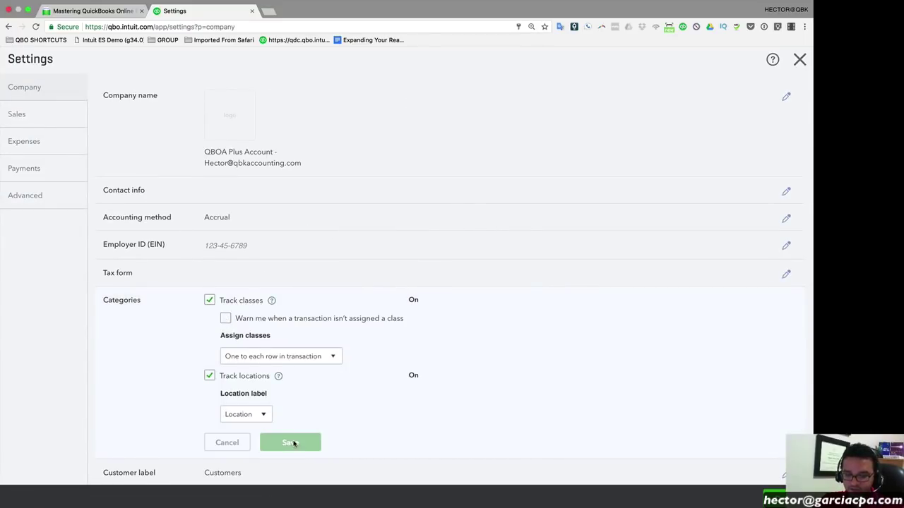
pyautogui.click(801, 59)
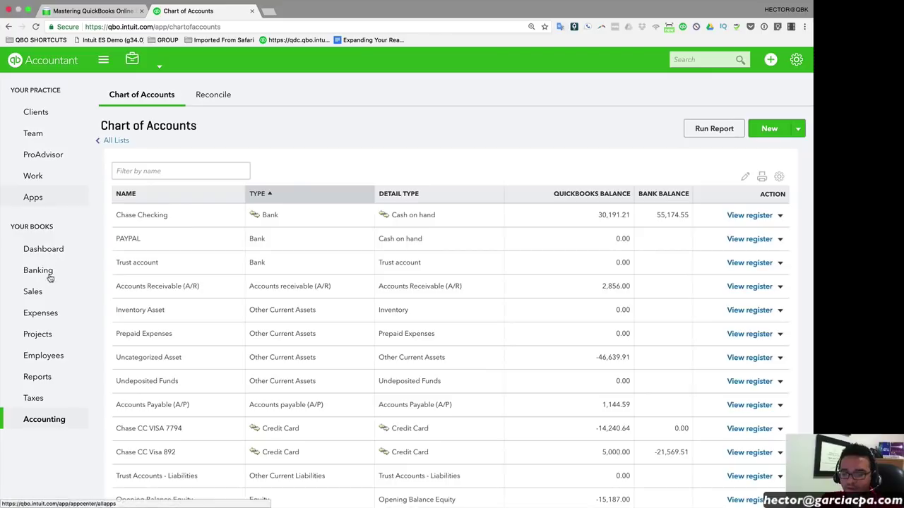
# Return to the Chase Checking bank feed and show the recognized transactions awaiting review.
pyautogui.click(47, 275)
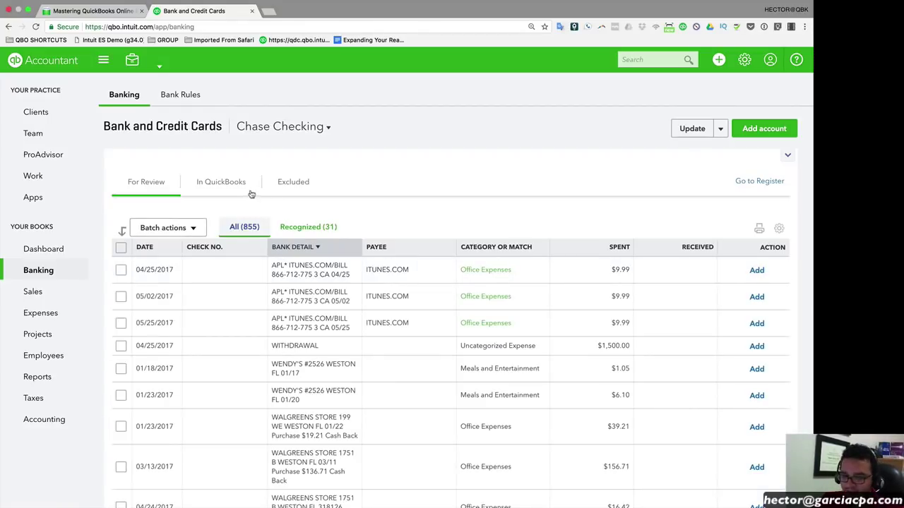
pyautogui.click(301, 185)
pyautogui.click(158, 183)
pyautogui.click(311, 228)
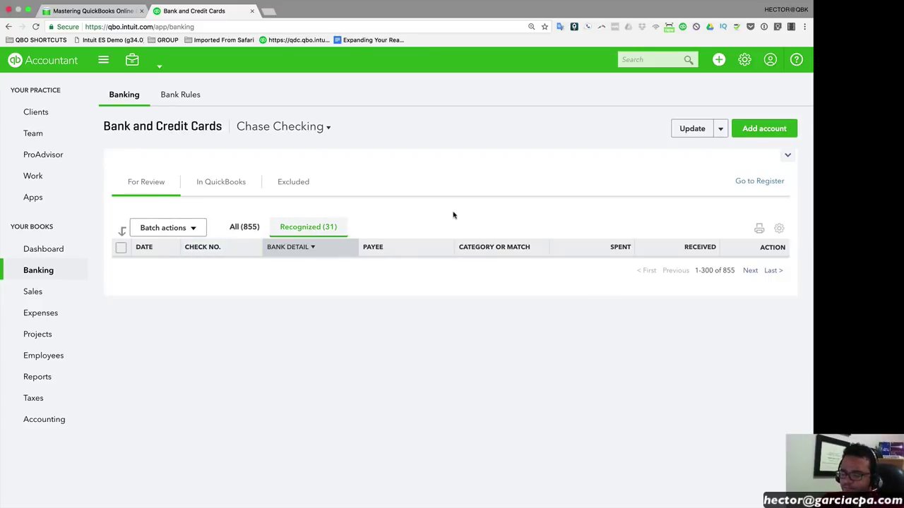
# Select all recognized Publix charges, from the 02/21/2017 row through the 08/21/2017 row, and accept them as a batch.
pyautogui.scroll(-3, 452, 216)
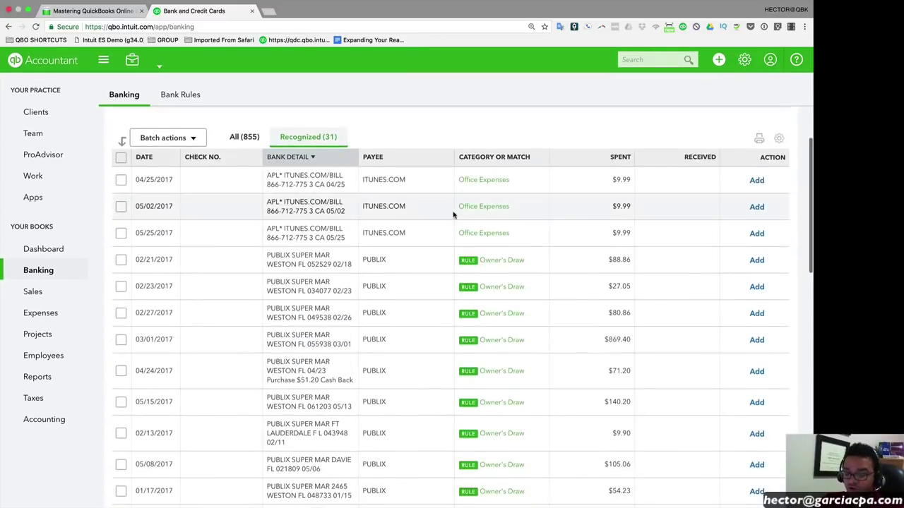
pyautogui.click(121, 256)
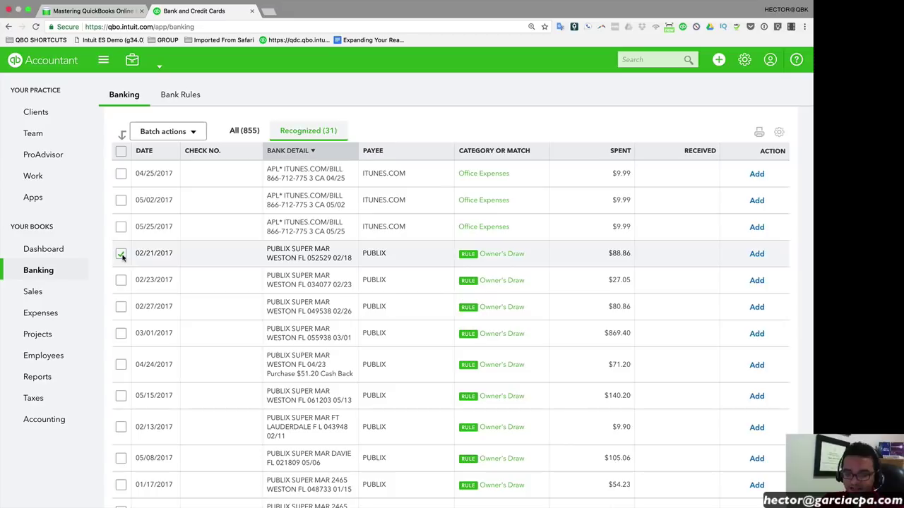
pyautogui.scroll(-10, 198, 311)
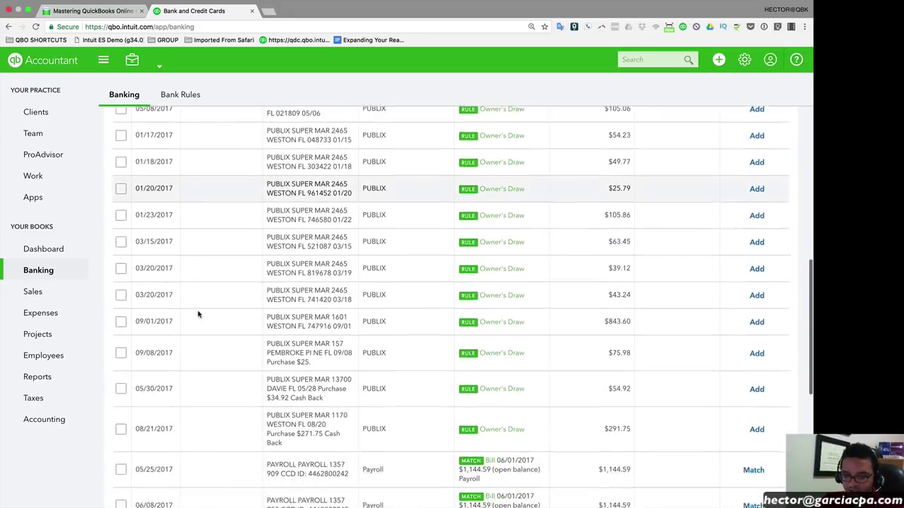
pyautogui.scroll(-1, 116, 349)
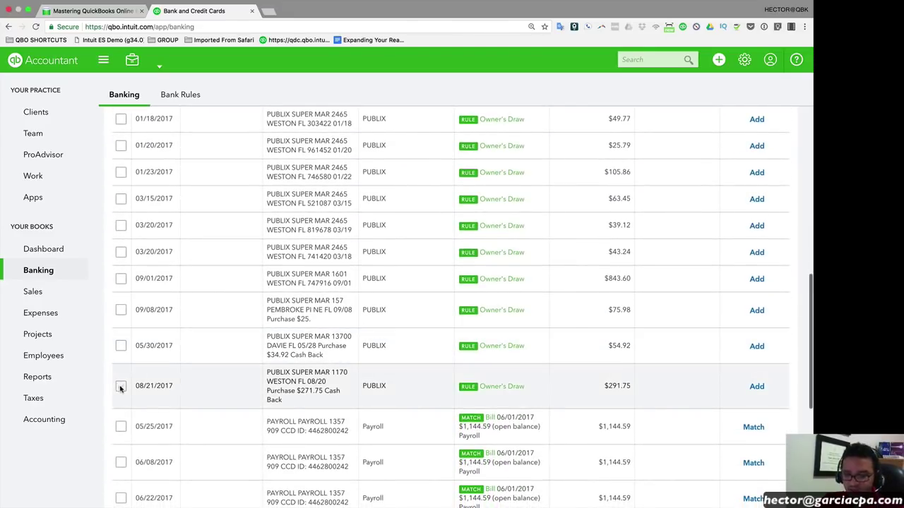
pyautogui.keyDown('shift'); pyautogui.click(121, 386); pyautogui.keyUp('shift')
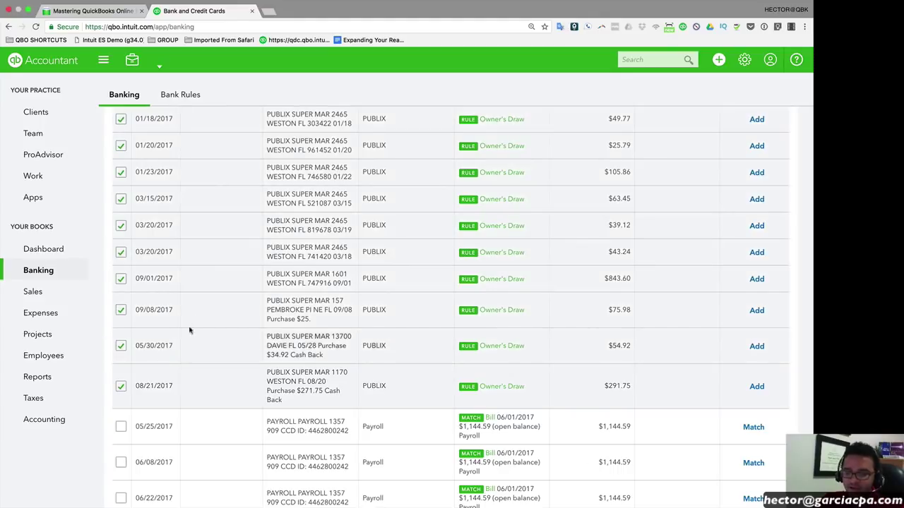
pyautogui.scroll(10, 196, 309)
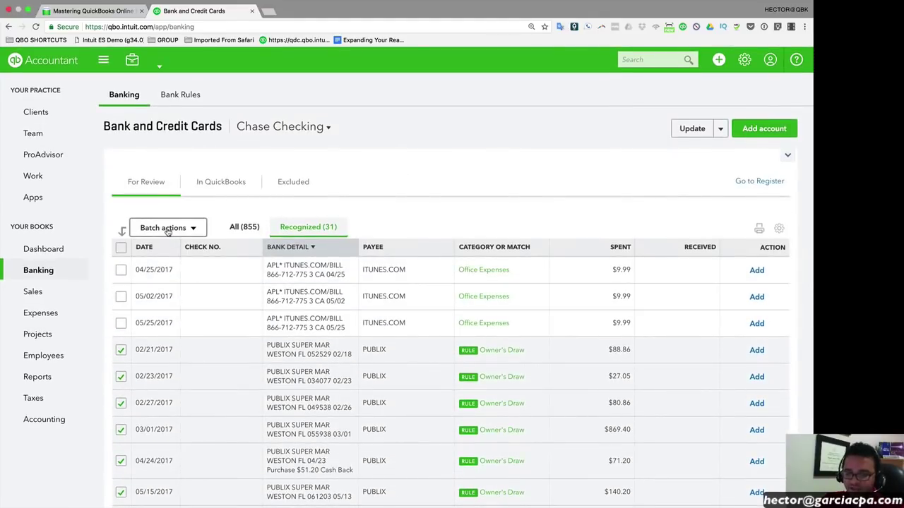
pyautogui.click(167, 230)
pyautogui.click(167, 248)
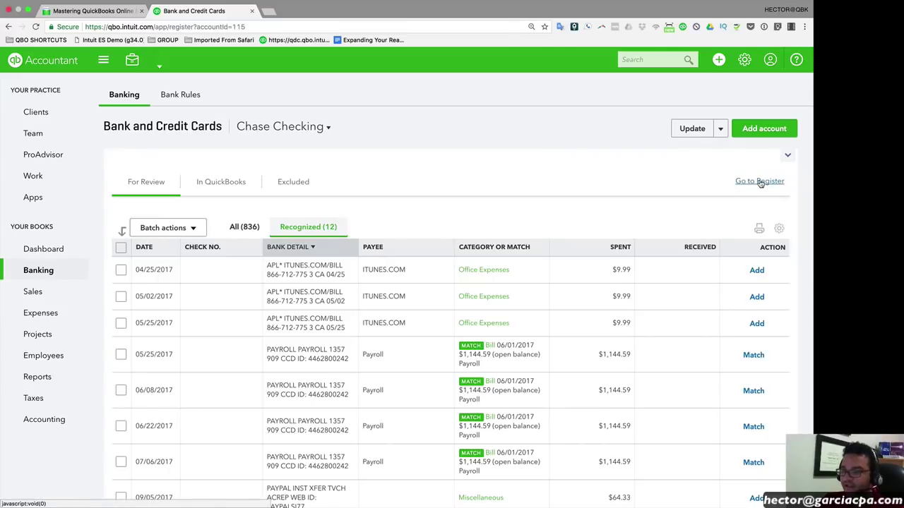
# Open the Chase Checking register and review the added Publix expenses, their Owner's Draw category and bank-feed status.
pyautogui.click(759, 182)
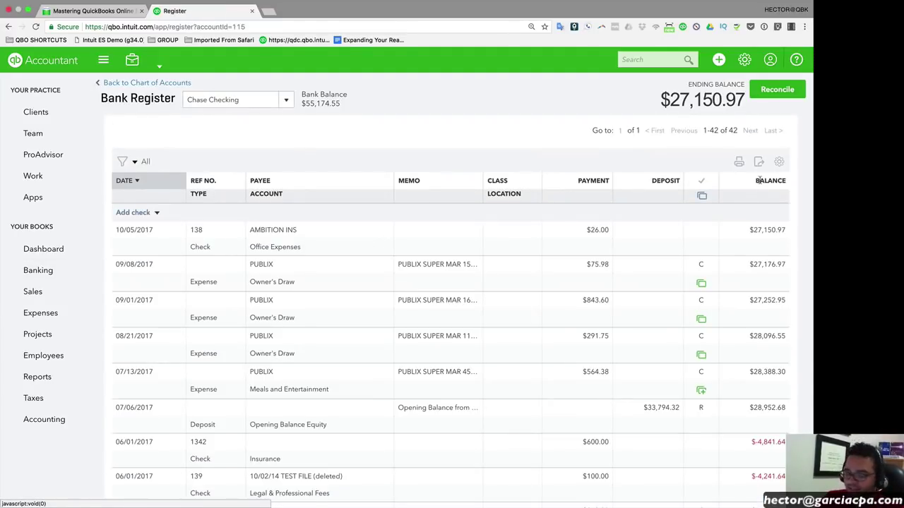
pyautogui.scroll(-8, 544, 310)
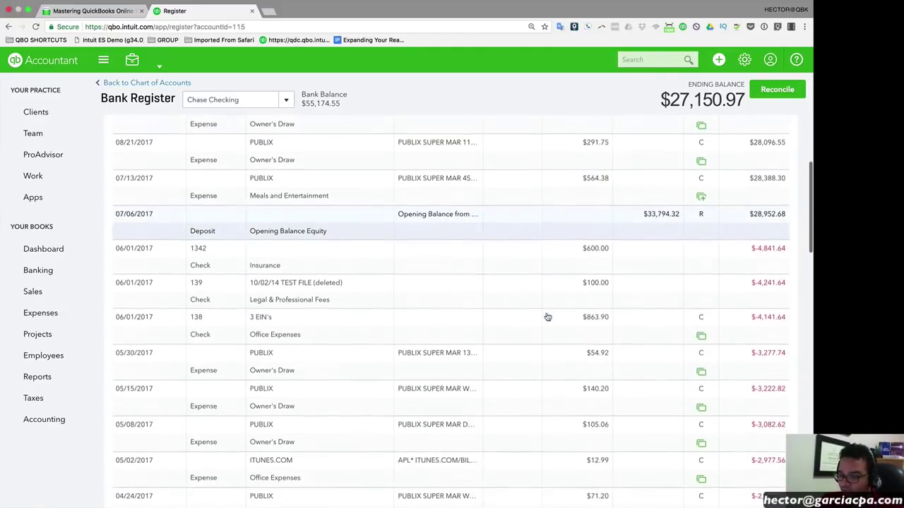
pyautogui.scroll(-6, 548, 317)
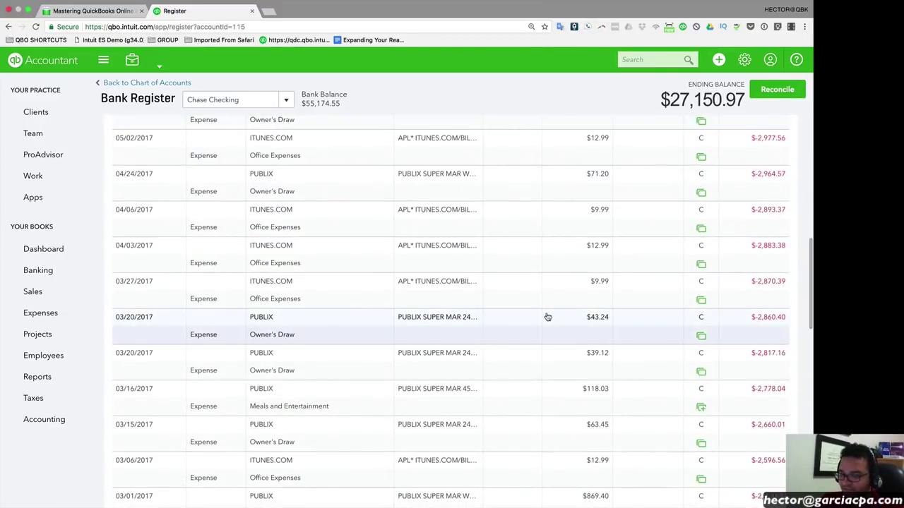
pyautogui.scroll(7, 548, 317)
pyautogui.scroll(2, 548, 317)
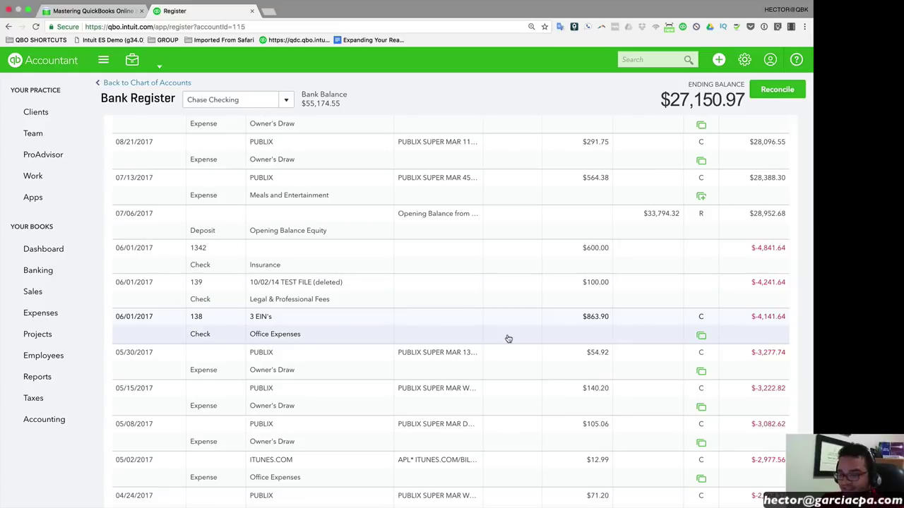
pyautogui.scroll(4, 508, 339)
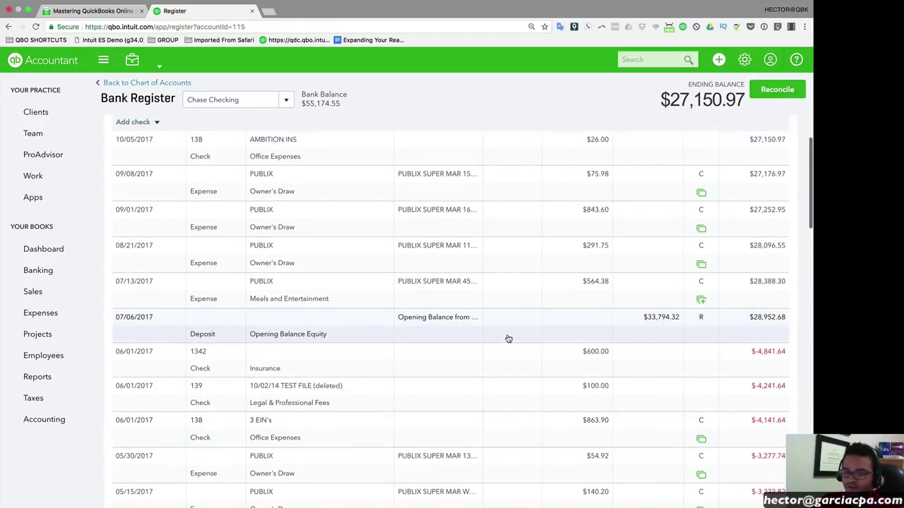
pyautogui.scroll(3, 702, 180)
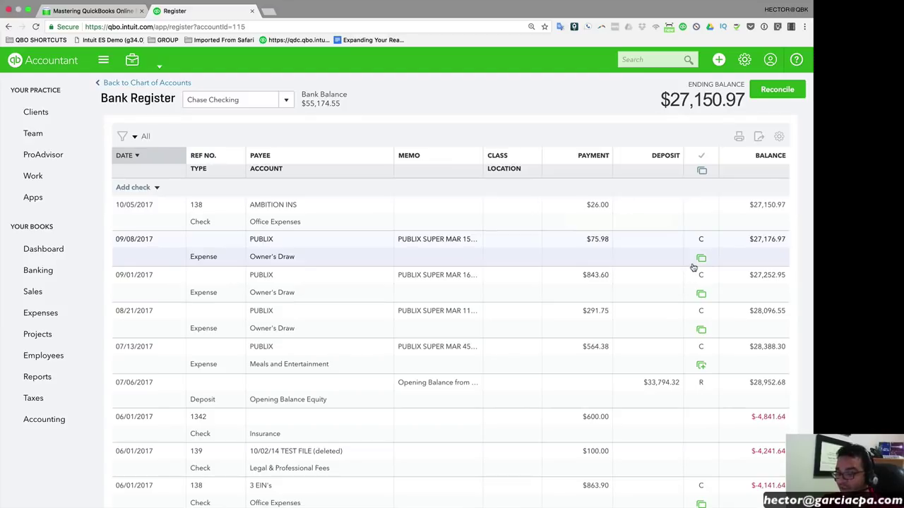
pyautogui.moveTo(700, 260)
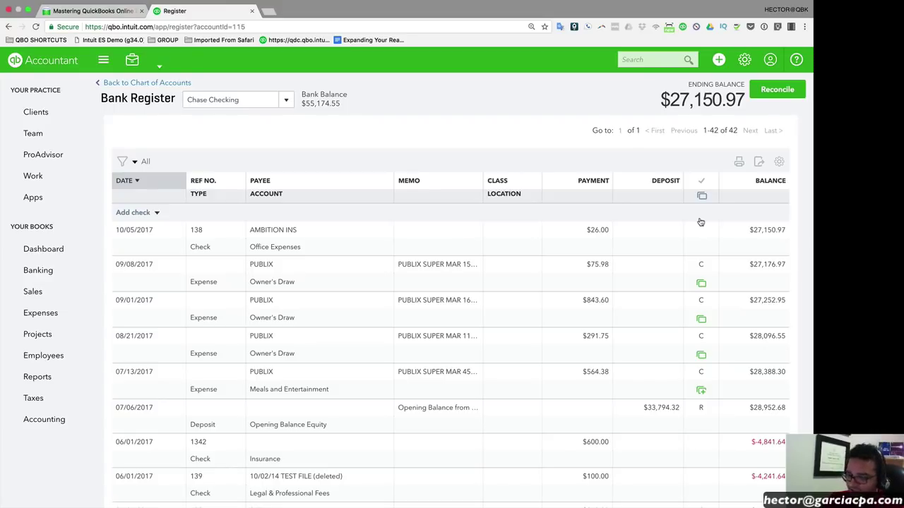
# Return to the bank feeds and switch from Chase Checking to the Chase Visa card account that has transactions awaiting review.
pyautogui.click(745, 62)
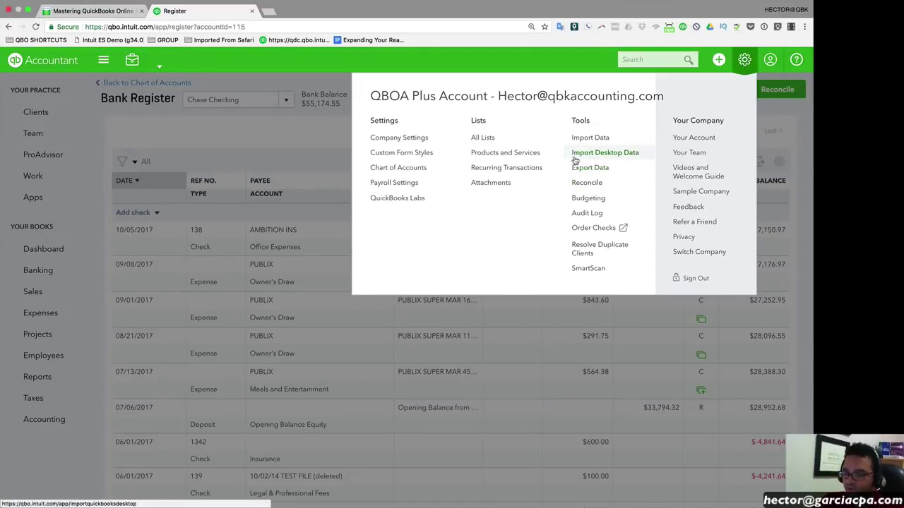
pyautogui.click(38, 271)
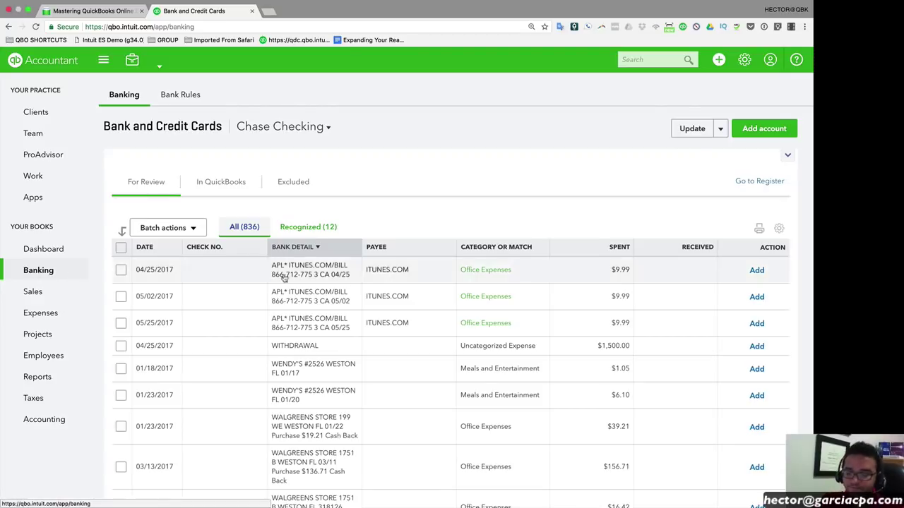
pyautogui.scroll(-1, 425, 149)
pyautogui.scroll(1, 425, 150)
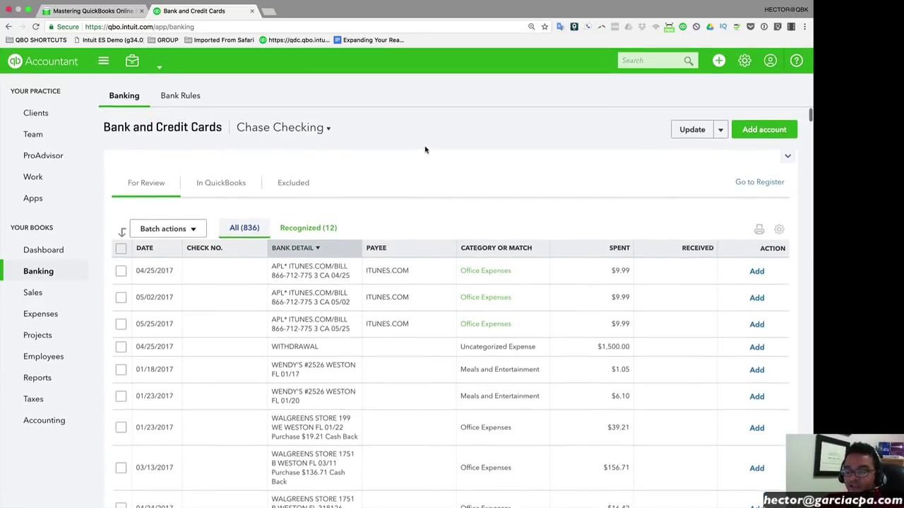
pyautogui.click(327, 128)
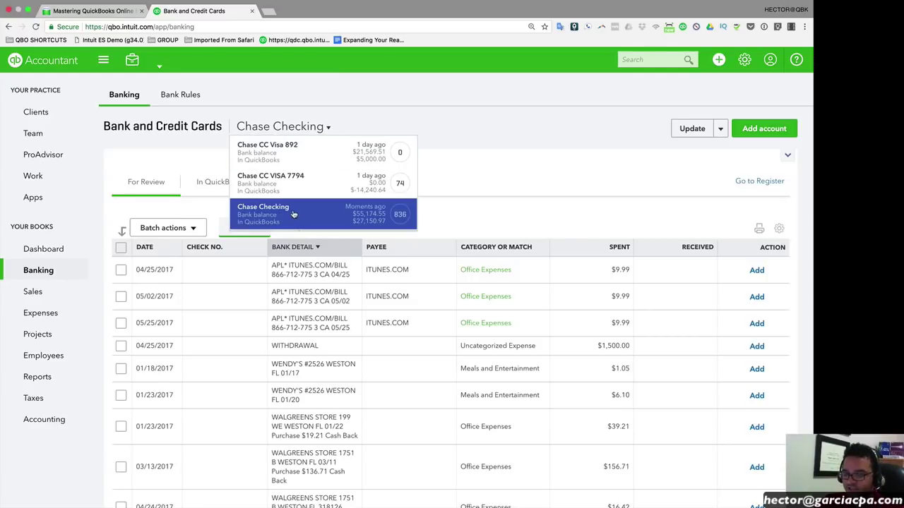
pyautogui.click(282, 151)
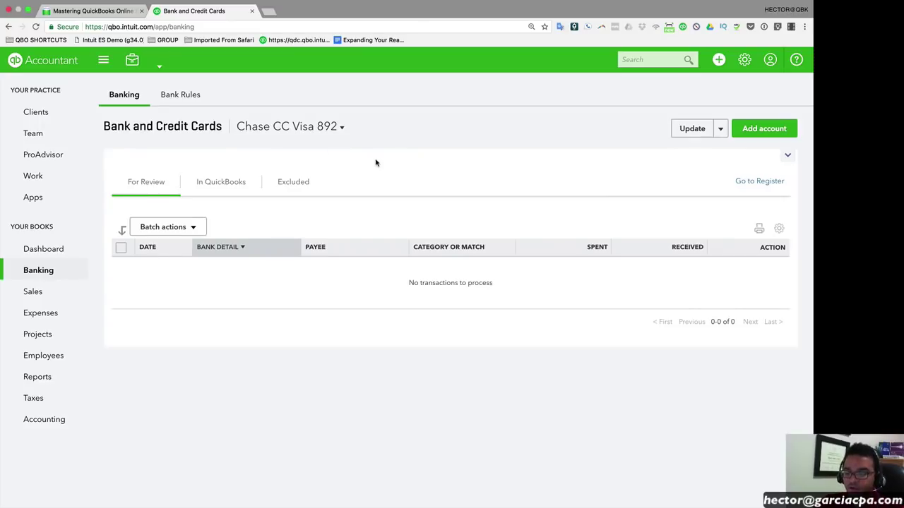
pyautogui.click(323, 132)
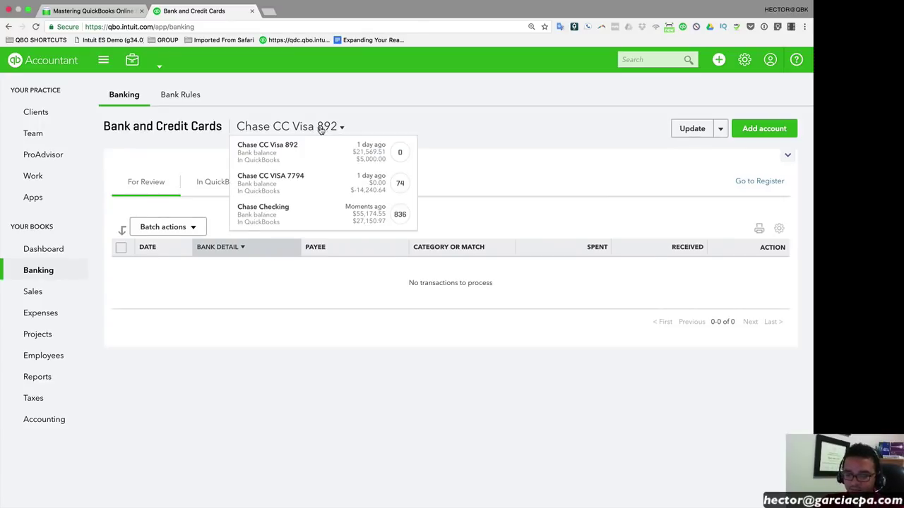
pyautogui.click(300, 173)
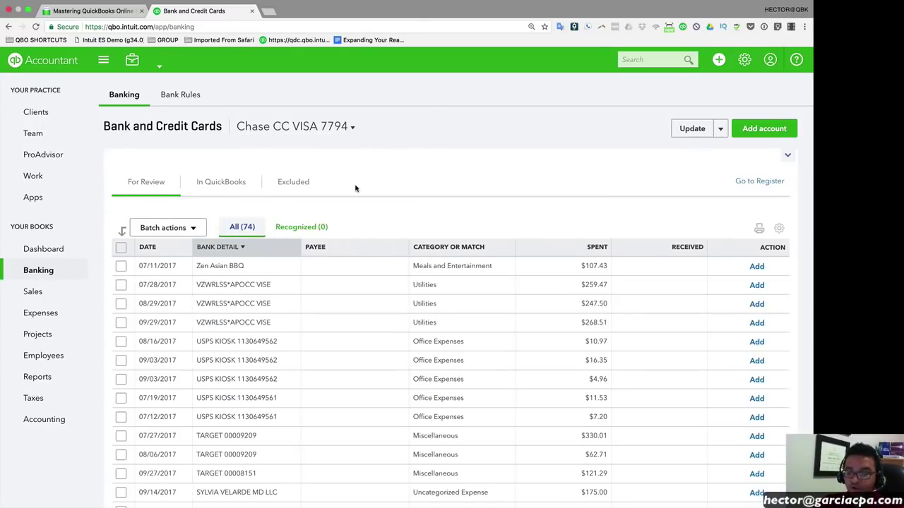
# Look through the card's transactions for recurring vendors and expand the EXXONMOBIL charge dated 09/29/2017.
pyautogui.scroll(-2, 339, 332)
pyautogui.scroll(-10, 329, 352)
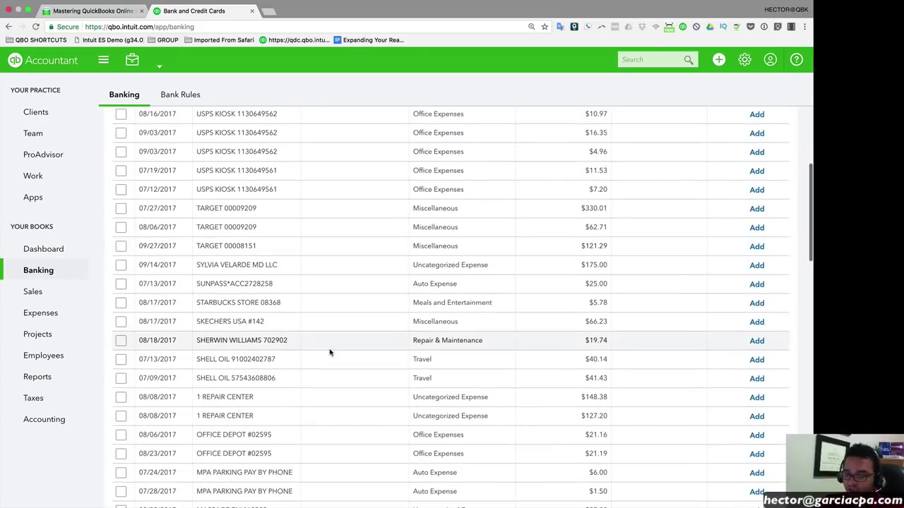
pyautogui.scroll(-2, 329, 352)
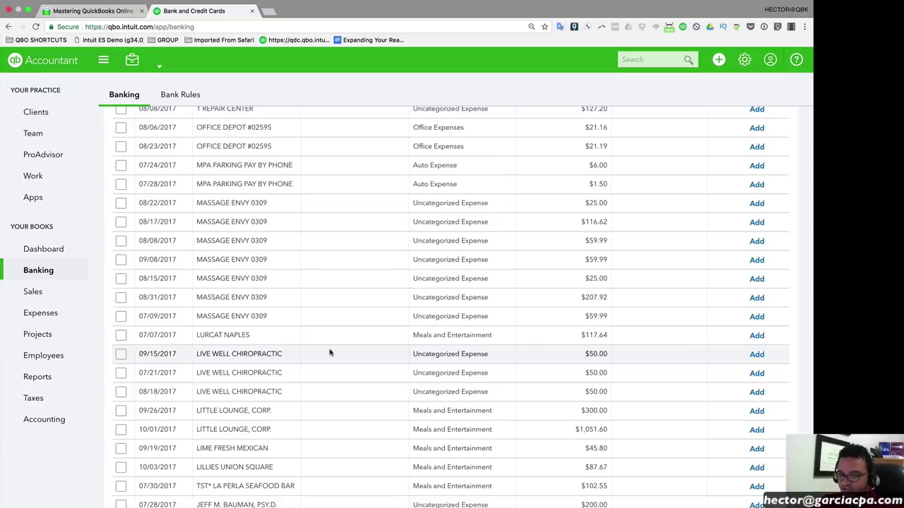
pyautogui.scroll(1, 329, 353)
pyautogui.scroll(-4, 329, 353)
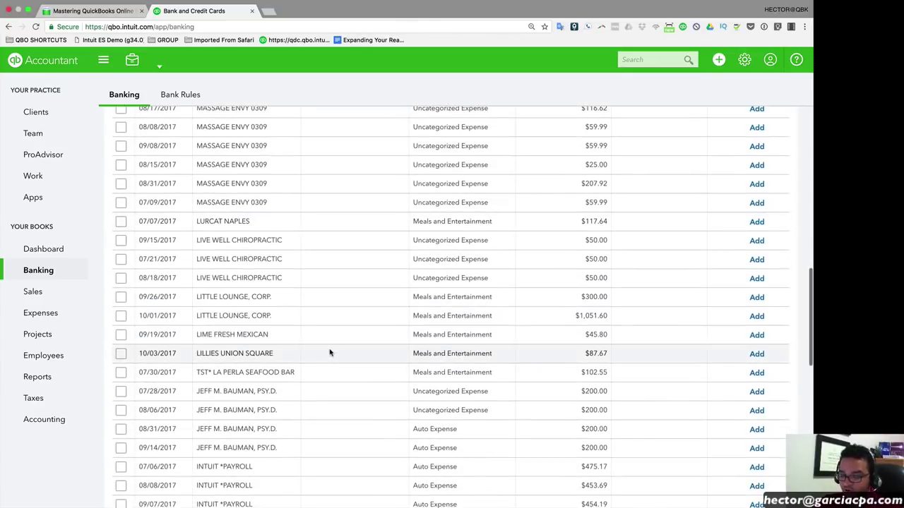
pyautogui.scroll(-8, 329, 353)
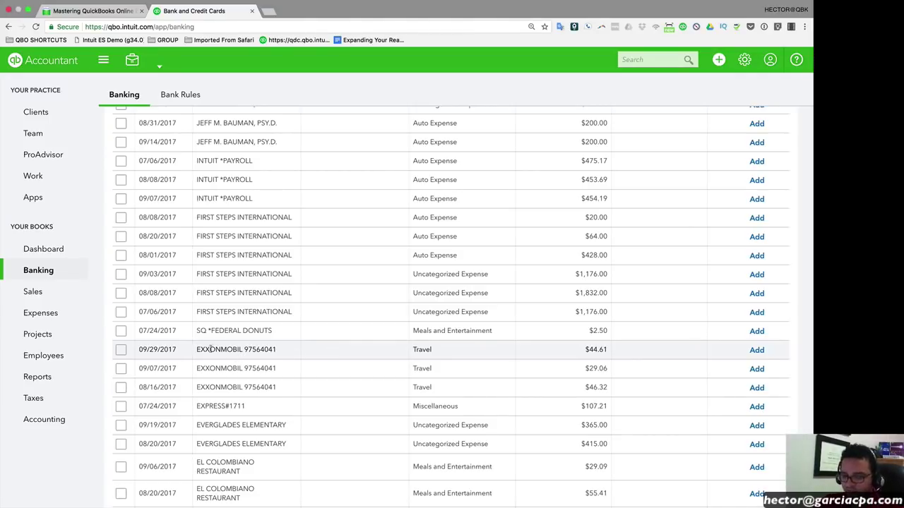
pyautogui.moveTo(197, 349); pyautogui.dragTo(219, 338)
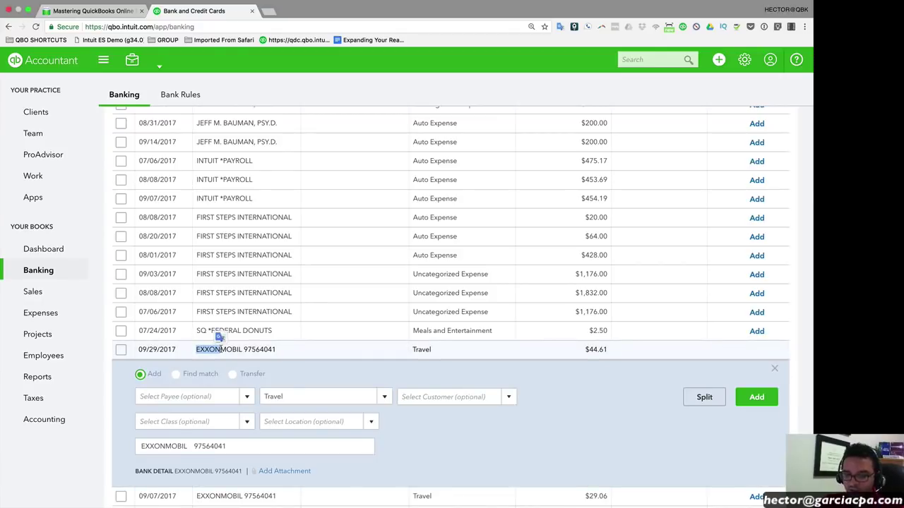
# Start a new bank rule and name it EXXON.
pyautogui.scroll(15, 517, 276)
pyautogui.click(721, 129)
pyautogui.click(704, 167)
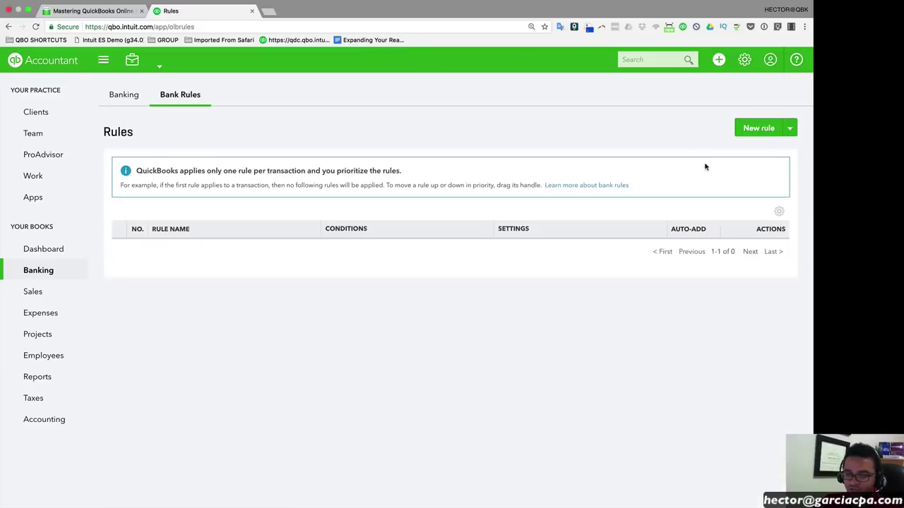
pyautogui.click(757, 128)
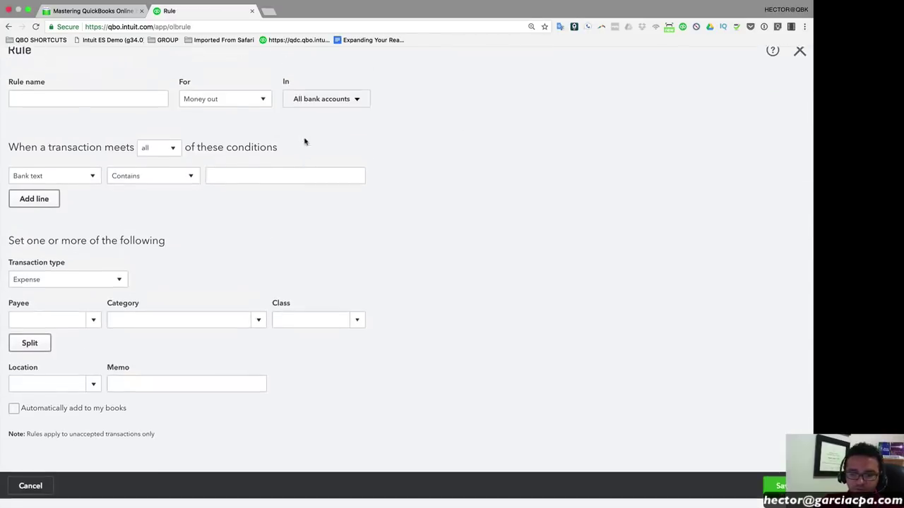
pyautogui.write('PUBLIX SUPER MAR #567')
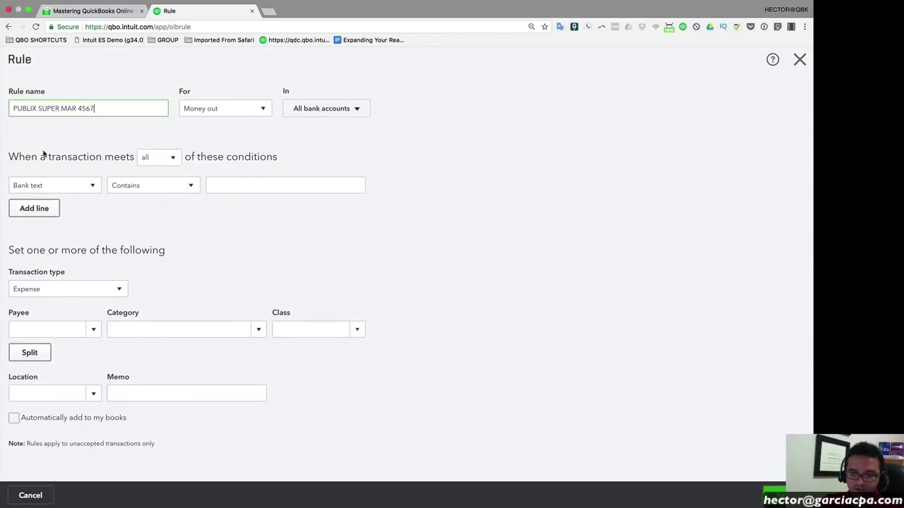
pyautogui.hotkey('ctrl', 'a')
pyautogui.write('EXXO')
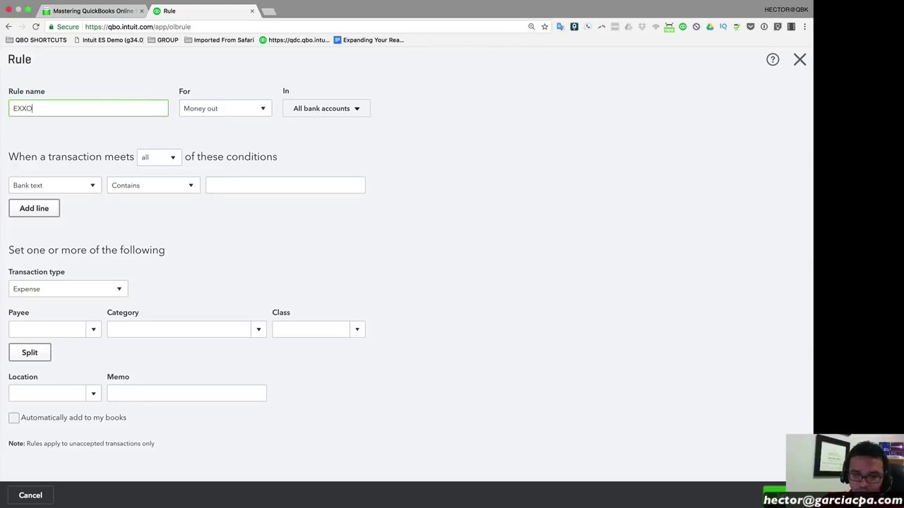
# Make the rule match any of two conditions: bank text contains EXXON or bank text contains MOBIL.
pyautogui.click(252, 182)
pyautogui.write('EXXON')
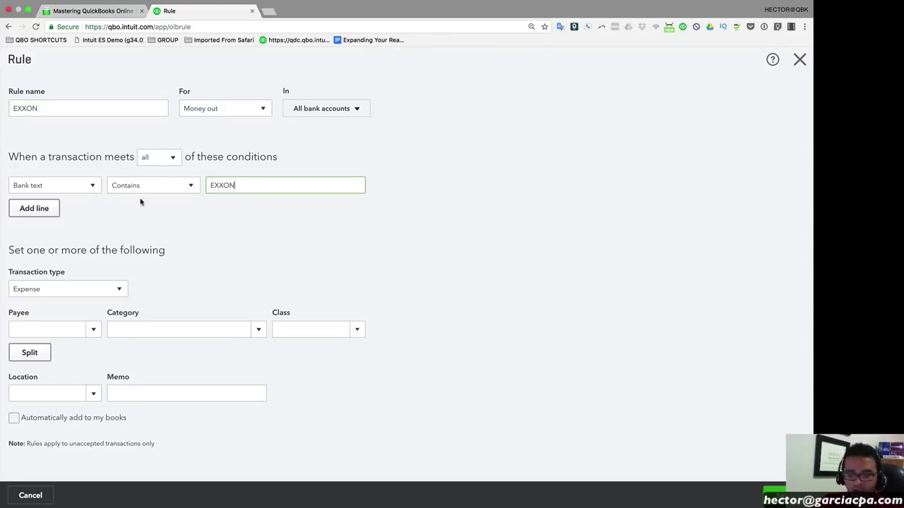
pyautogui.click(25, 208)
pyautogui.click(165, 158)
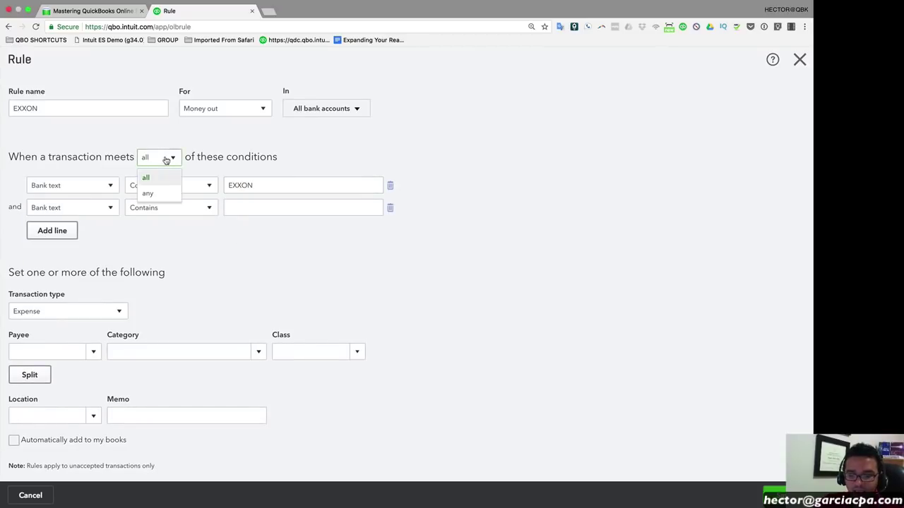
pyautogui.click(150, 189)
pyautogui.click(241, 205)
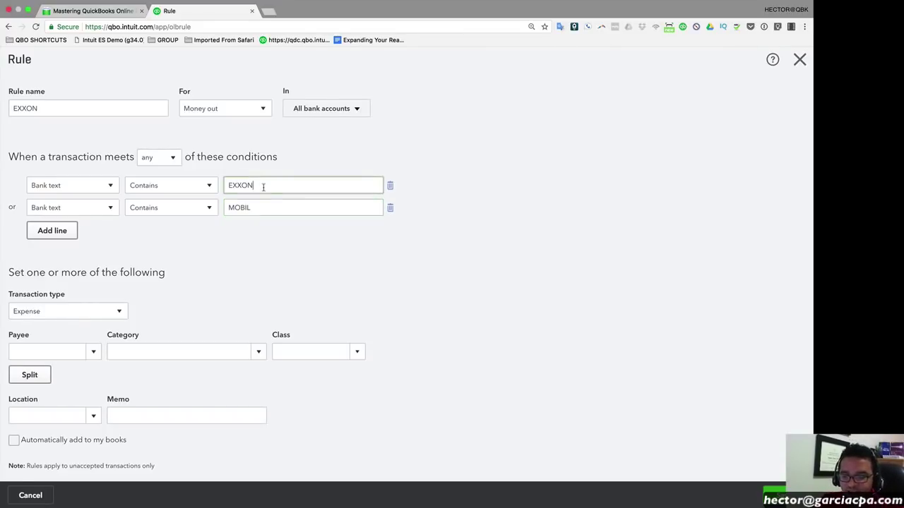
# Add EXXONMOBIL as a new vendor for the rule's payee and set the category to Auto Expense.
pyautogui.click(55, 352)
pyautogui.write('EXXONMOBIL')
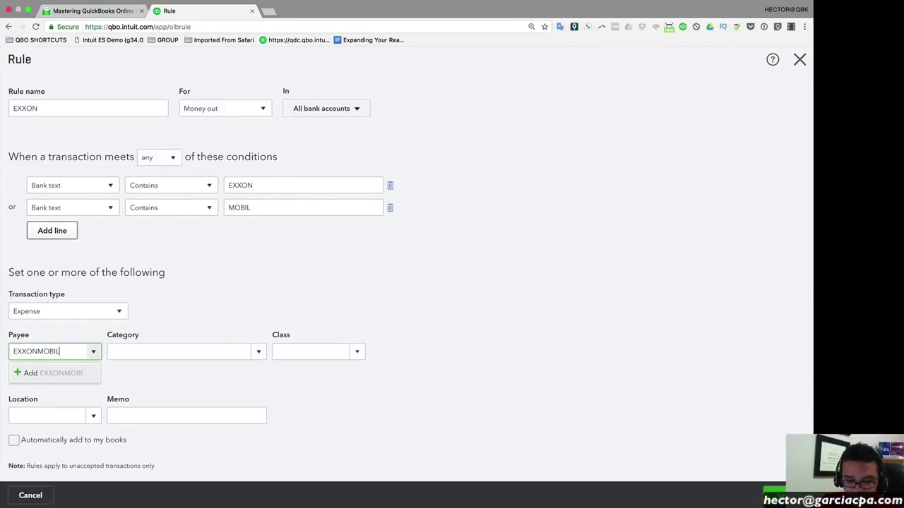
pyautogui.click(62, 374)
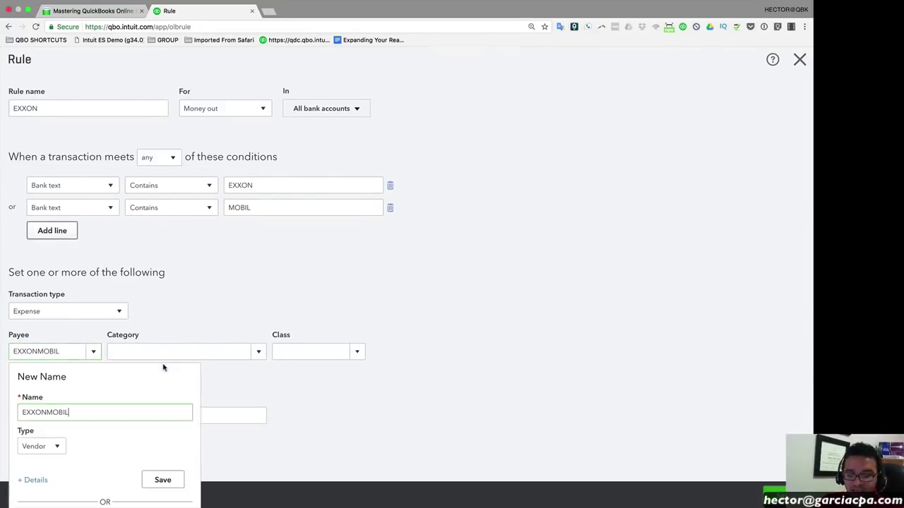
pyautogui.click(164, 481)
pyautogui.click(141, 349)
pyautogui.write('auto')
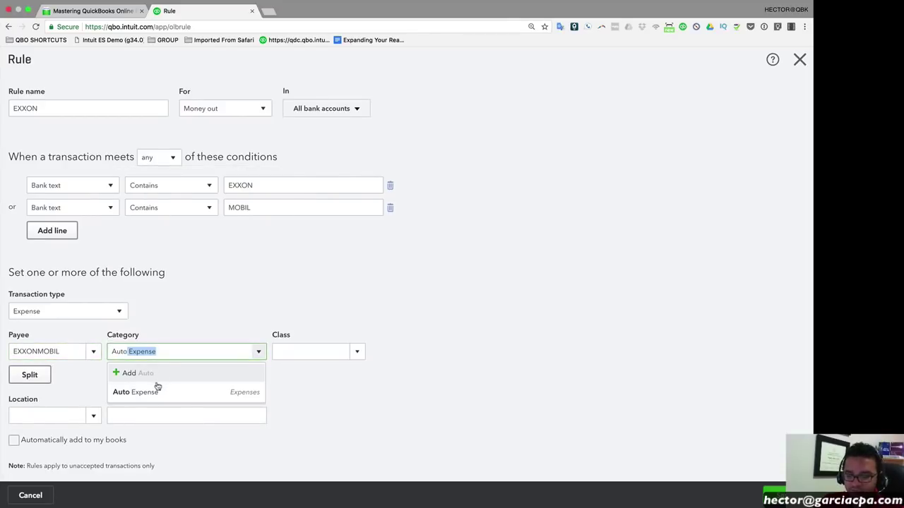
pyautogui.click(156, 389)
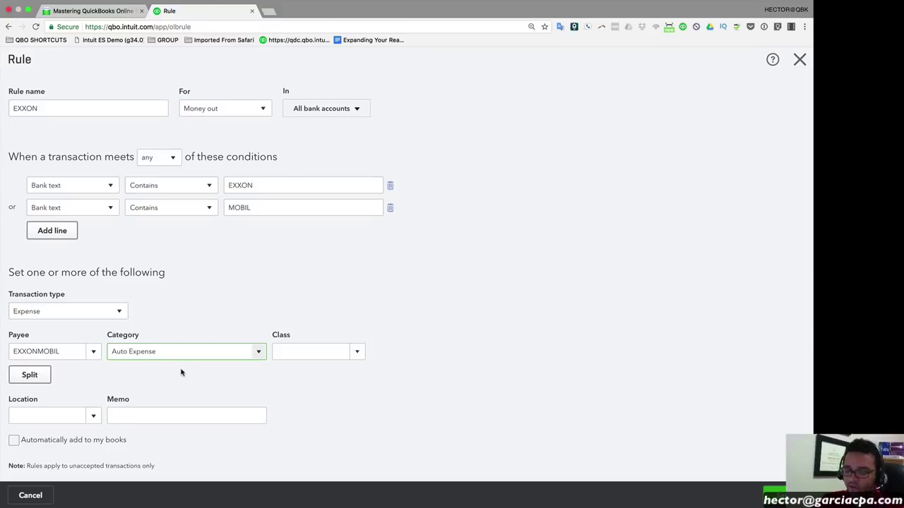
# Keep the EXXON rule applied to money out in all bank accounts and save it.
pyautogui.click(202, 108)
pyautogui.click(205, 108)
pyautogui.click(309, 110)
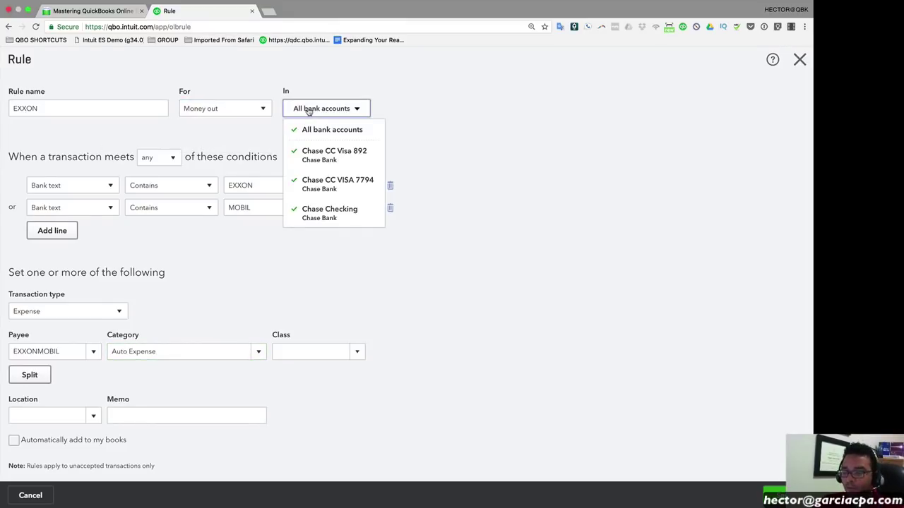
pyautogui.click(309, 109)
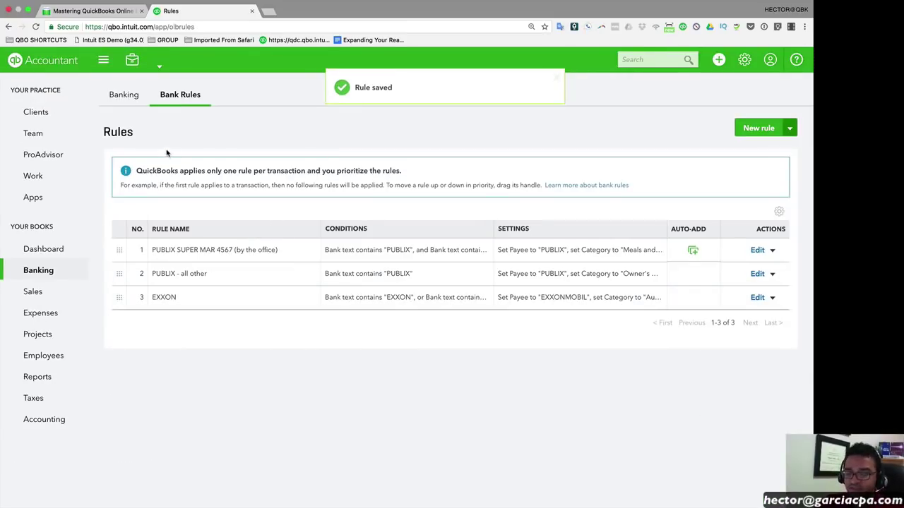
# Return to the bank feeds and review the recognized transactions of the Chase Visa card account.
pyautogui.click(124, 99)
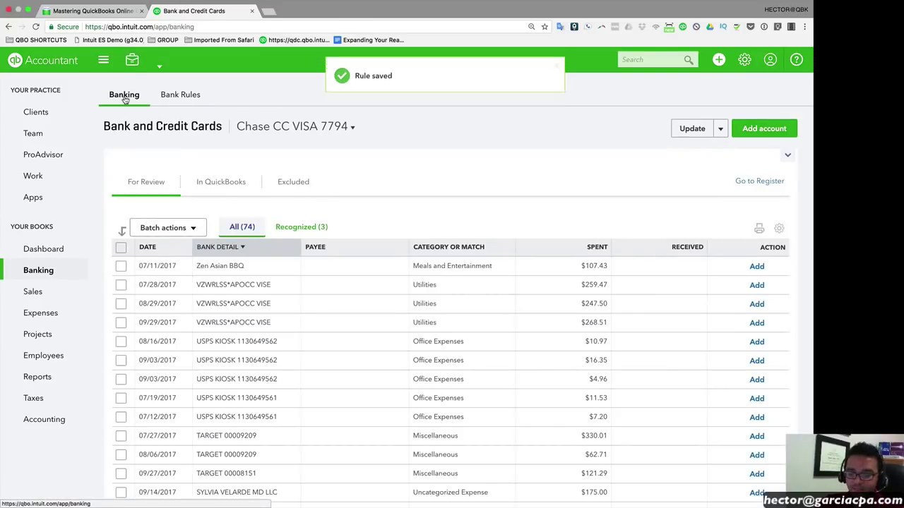
pyautogui.click(309, 228)
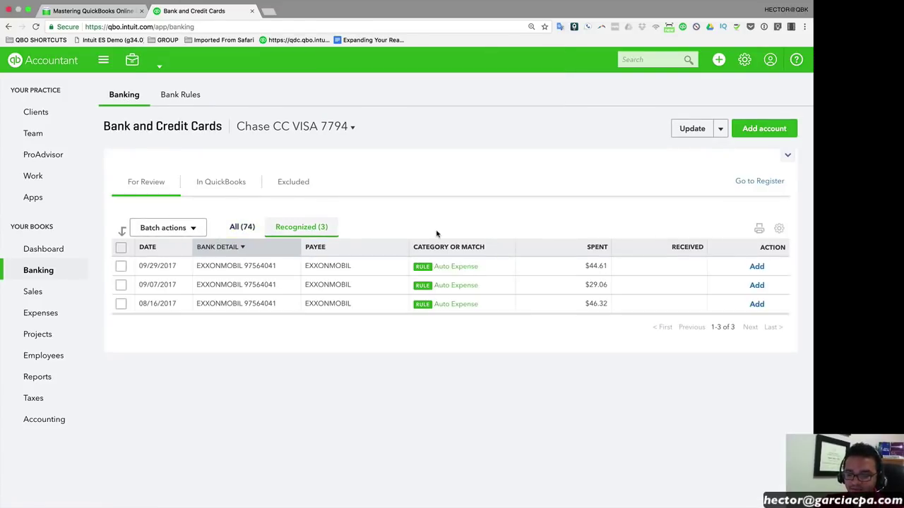
pyautogui.click(277, 126)
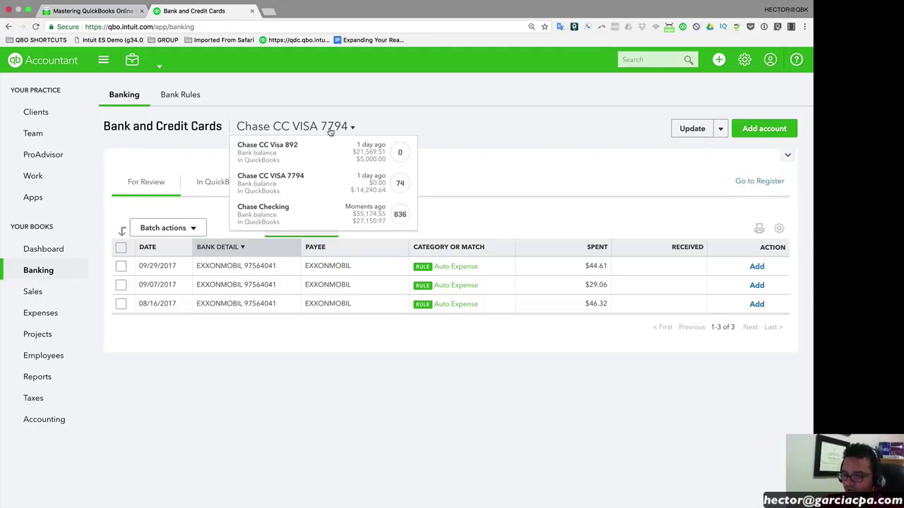
pyautogui.click(368, 130)
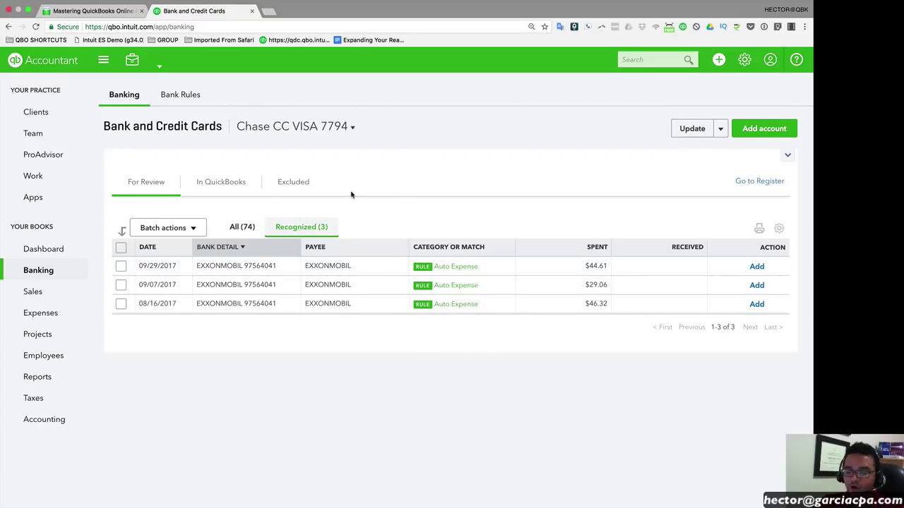
# Switch to Chase Checking and look through its recognized transactions for ExxonMobil charges matched by the rule.
pyautogui.click(304, 133)
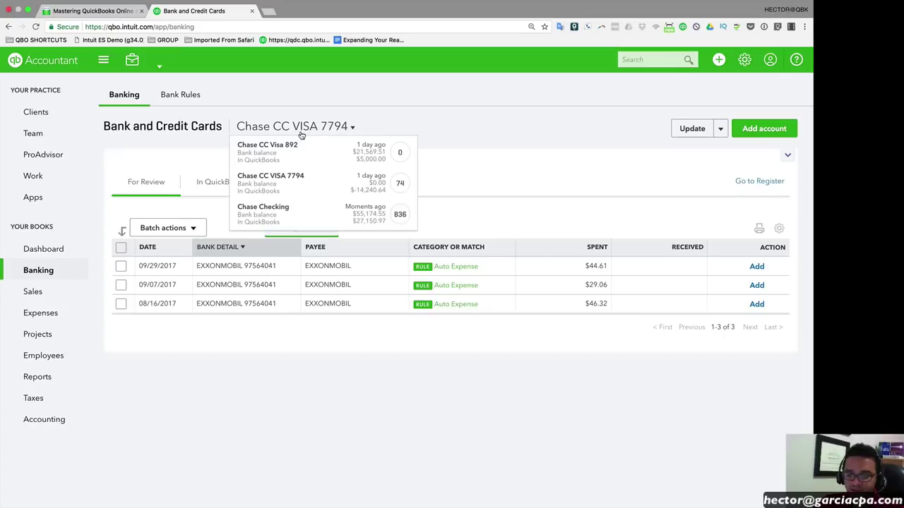
pyautogui.click(283, 214)
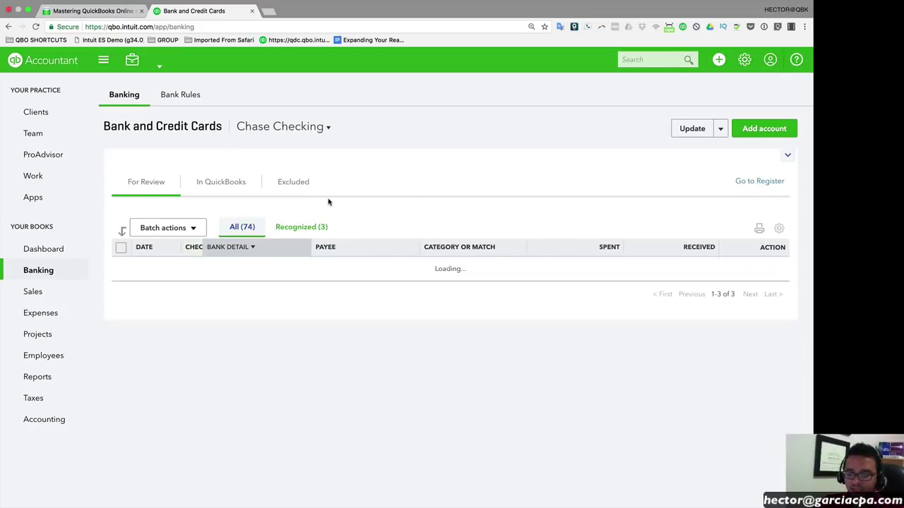
pyautogui.click(294, 229)
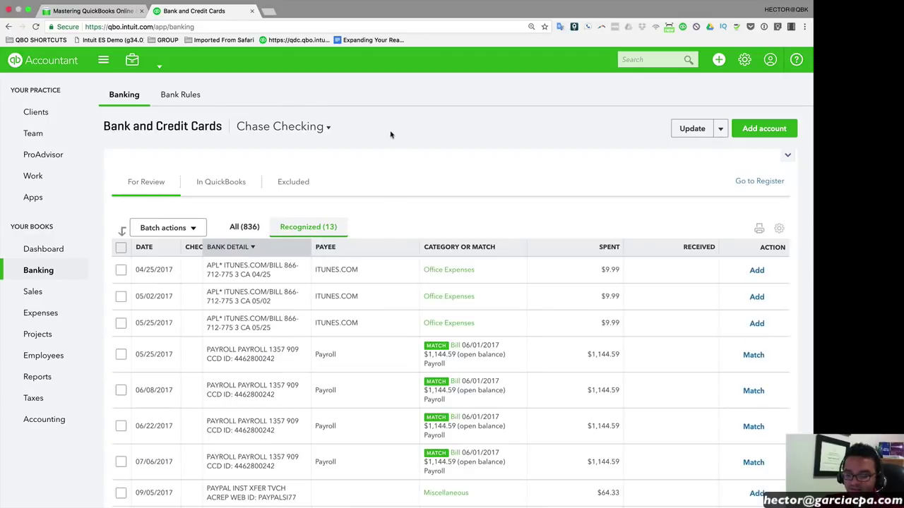
pyautogui.scroll(-5, 422, 216)
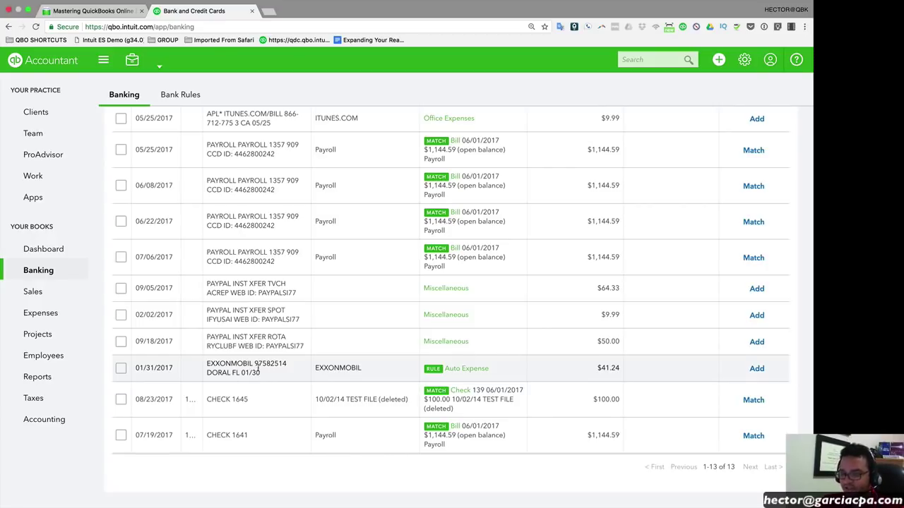
pyautogui.press('super+equal')
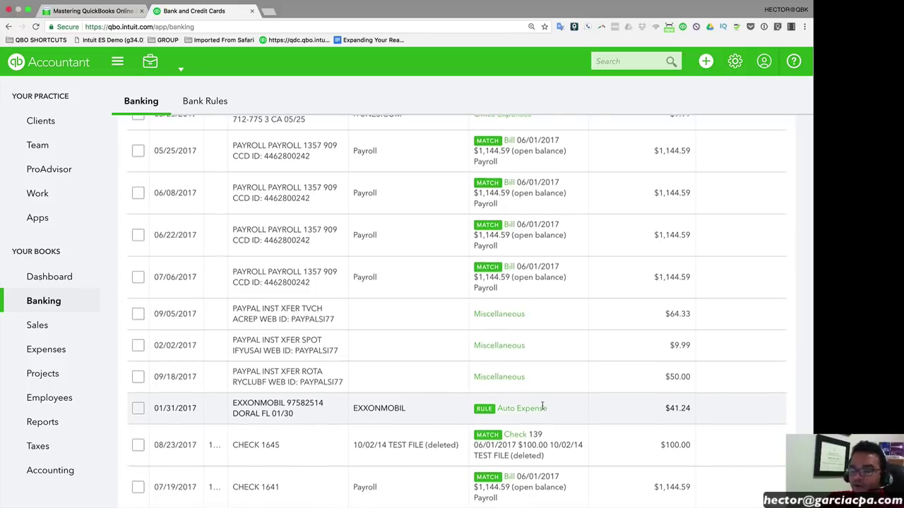
pyautogui.scroll(4, 543, 408)
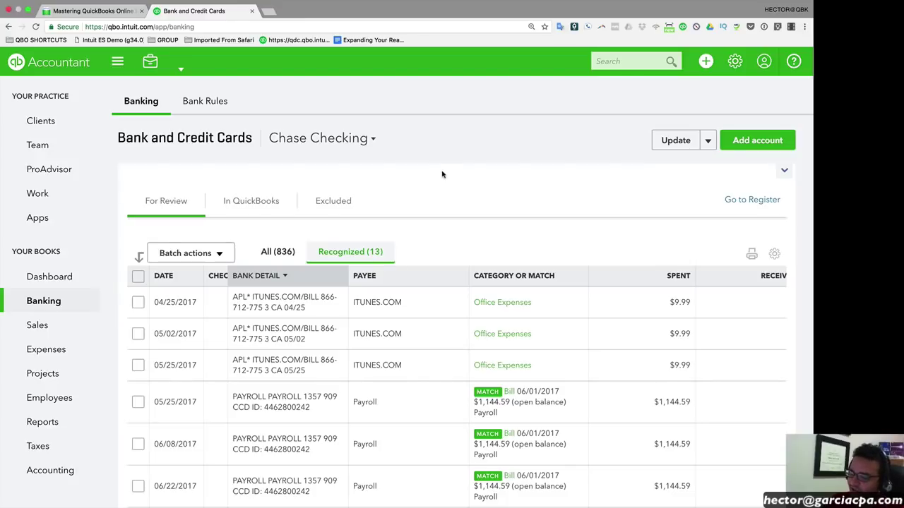
# Edit the EXXON bank rule so it applies only to Chase Checking, keeping the Auto Expense category, and save it.
pyautogui.click(707, 142)
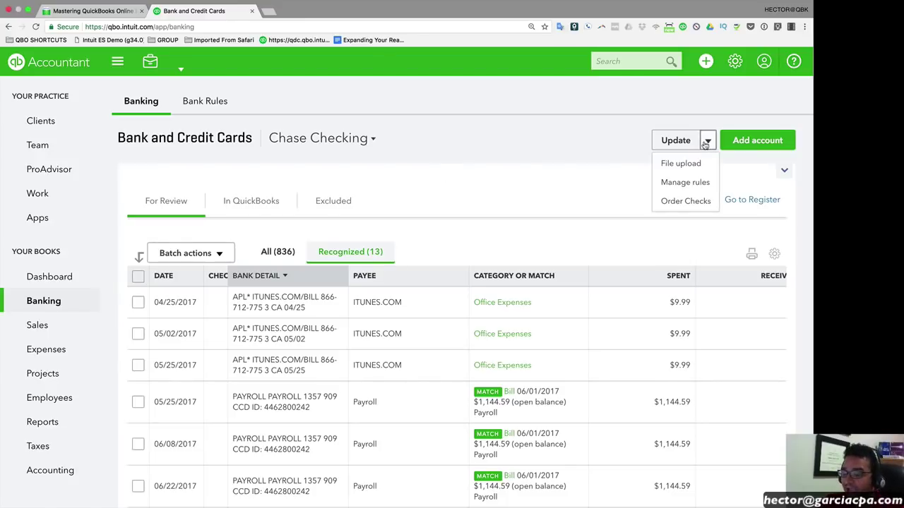
pyautogui.click(692, 185)
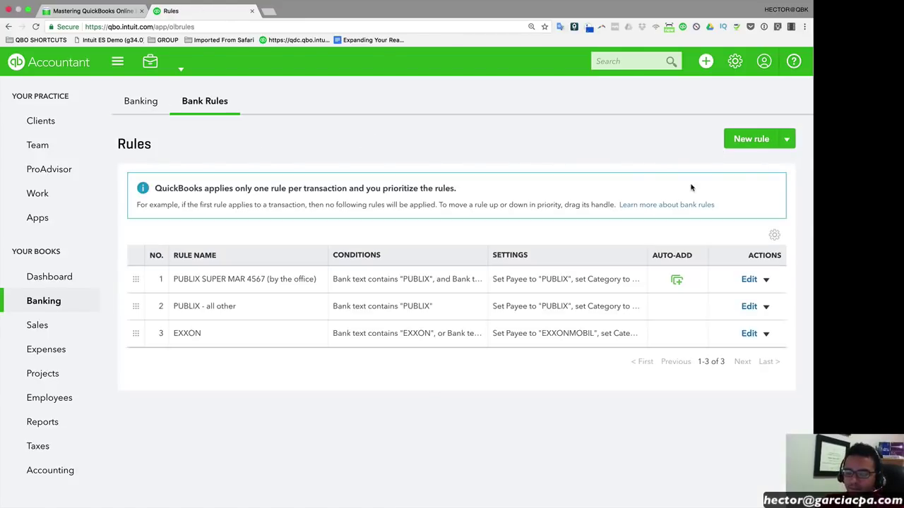
pyautogui.click(746, 335)
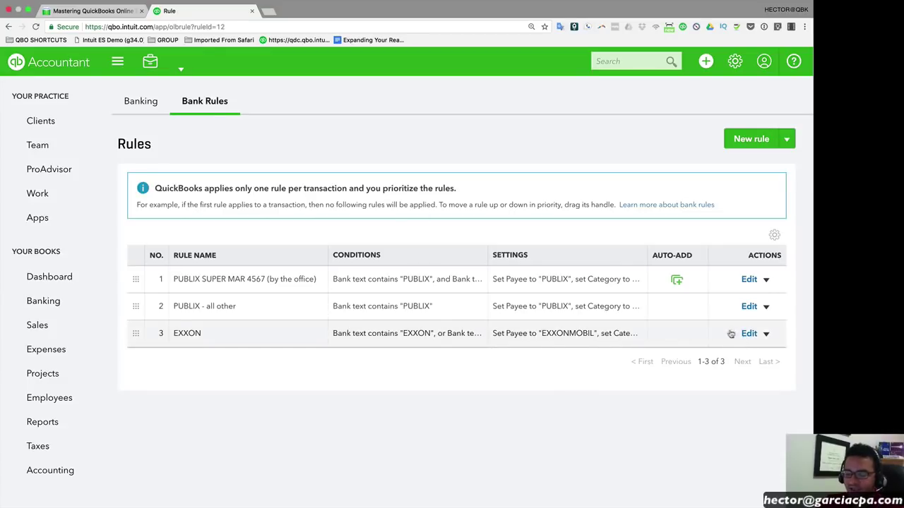
pyautogui.click(375, 120)
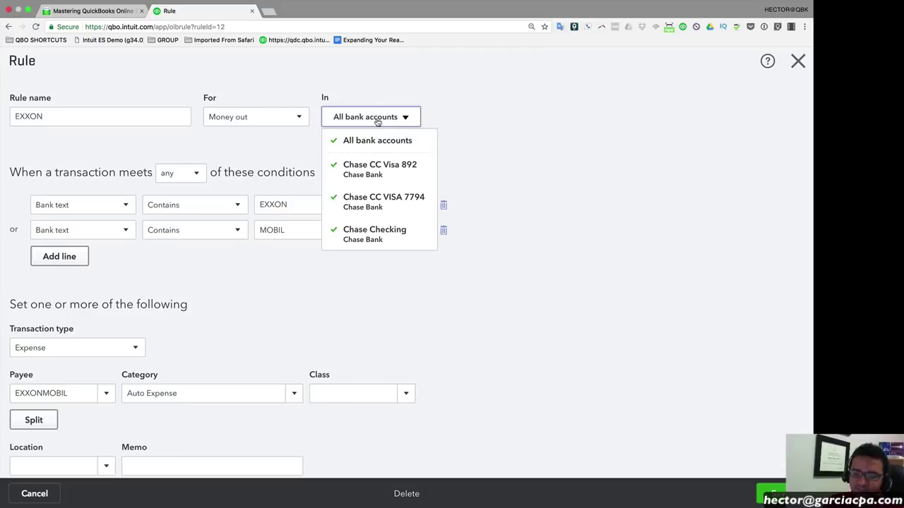
pyautogui.click(336, 140)
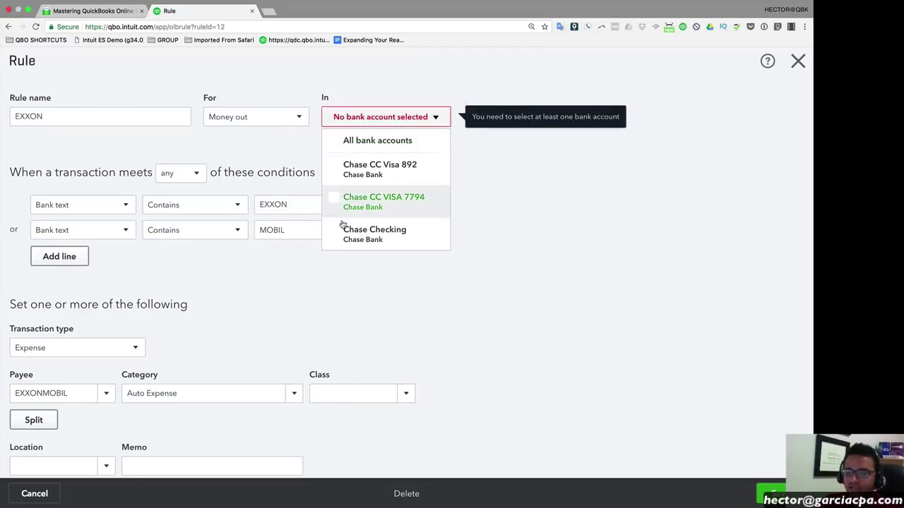
pyautogui.click(341, 240)
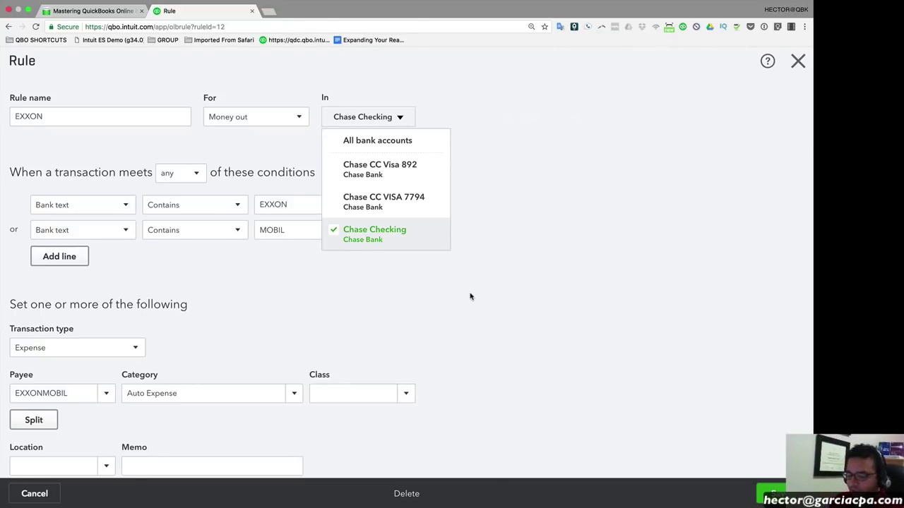
pyautogui.click(188, 398)
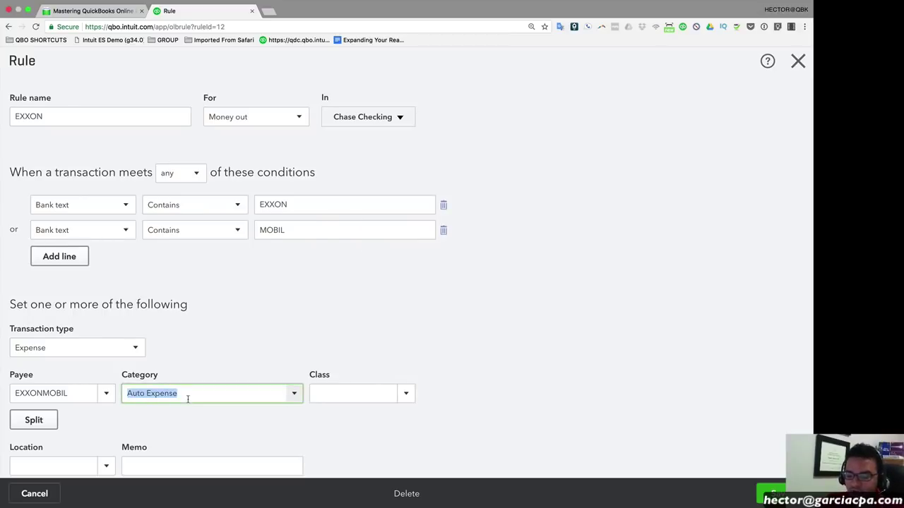
pyautogui.click(770, 493)
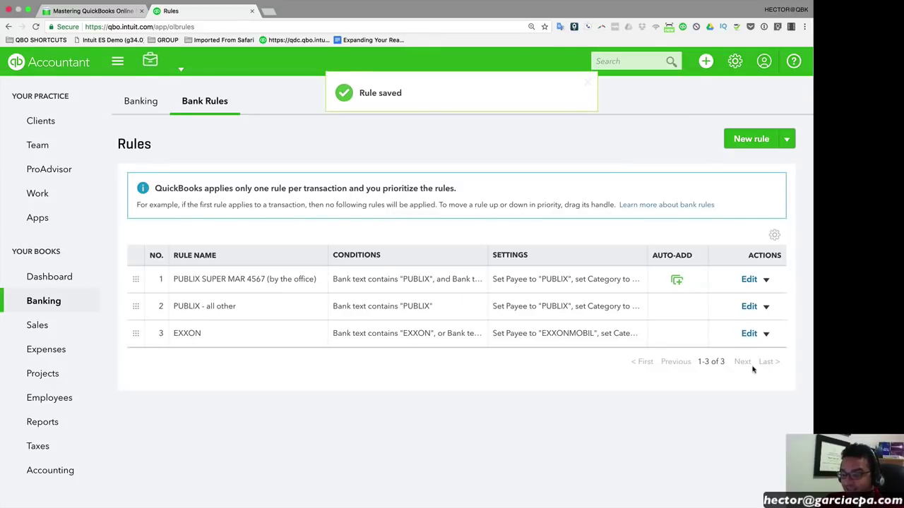
# Copy the EXXON rule and apply the copy to the two Chase credit card accounts instead of Chase Checking.
pyautogui.click(766, 334)
pyautogui.click(732, 352)
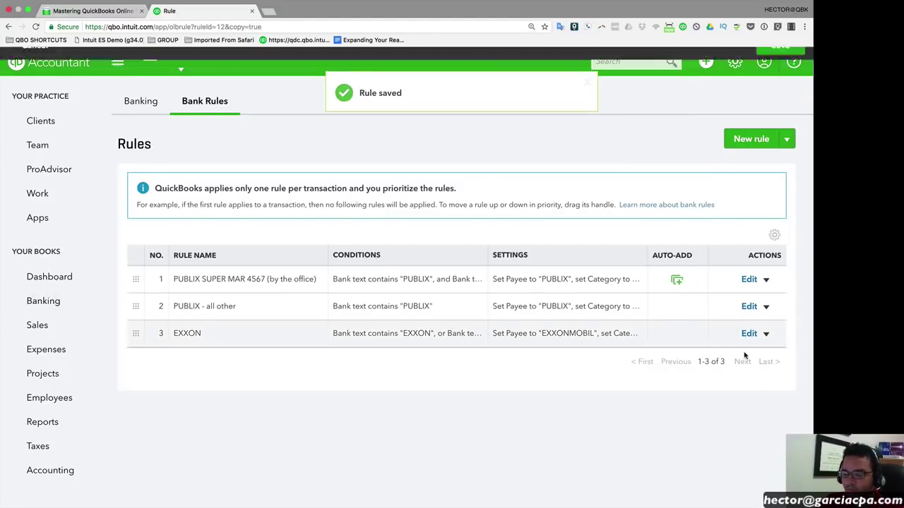
pyautogui.click(358, 122)
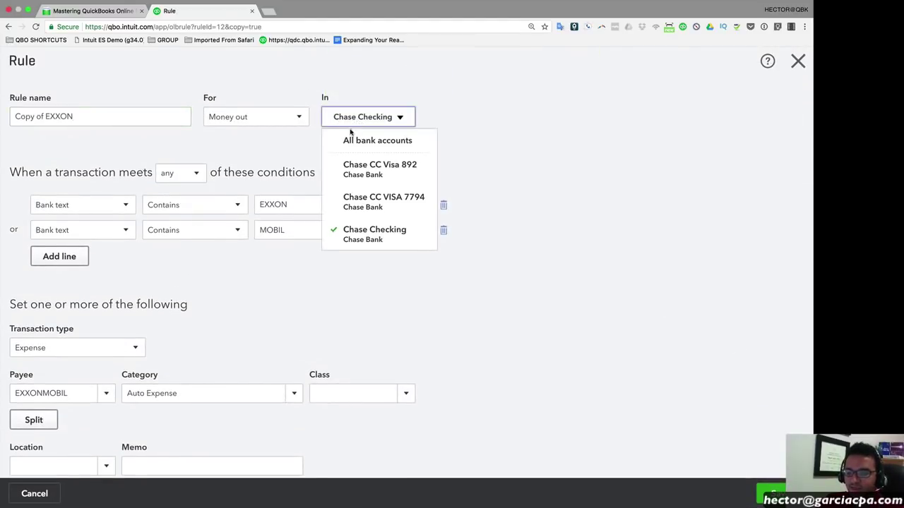
pyautogui.click(339, 168)
pyautogui.click(336, 199)
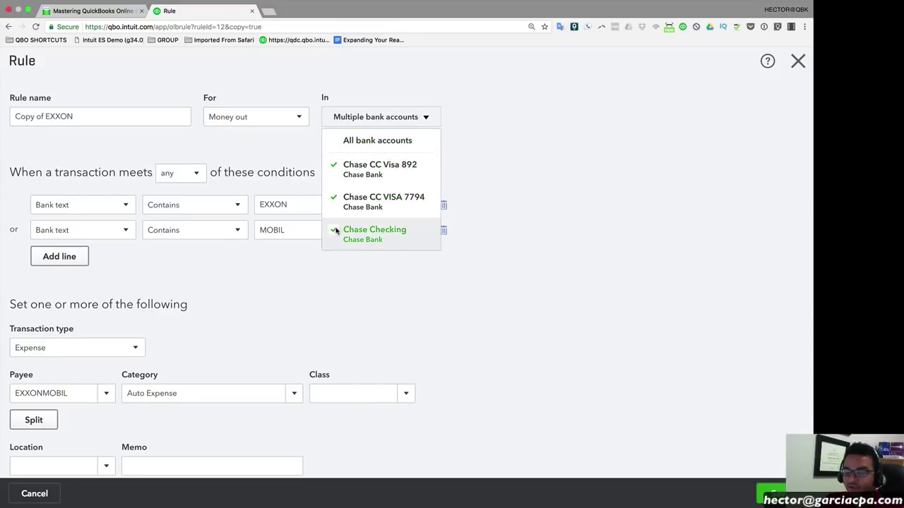
pyautogui.click(334, 231)
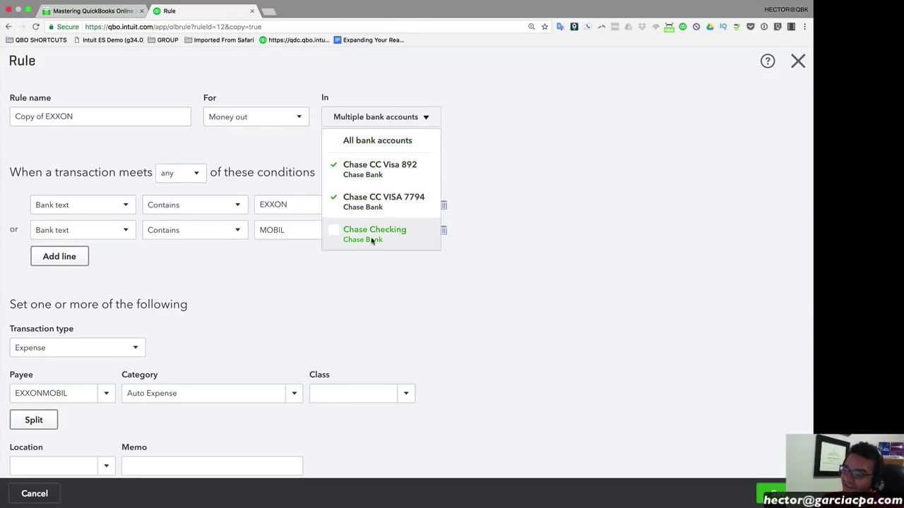
# Set the copied rule's category to Owner's Draw.
pyautogui.click(199, 393)
pyautogui.write('o')
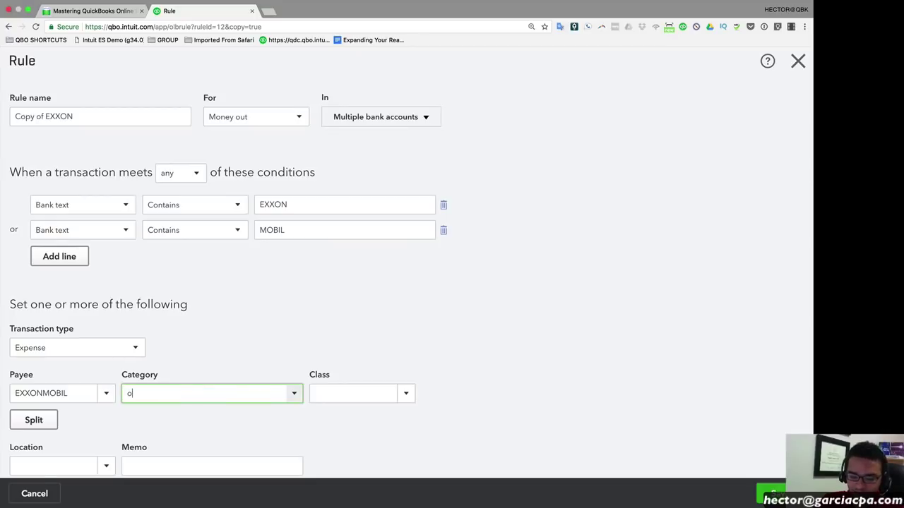
pyautogui.write('wn')
pyautogui.click(193, 438)
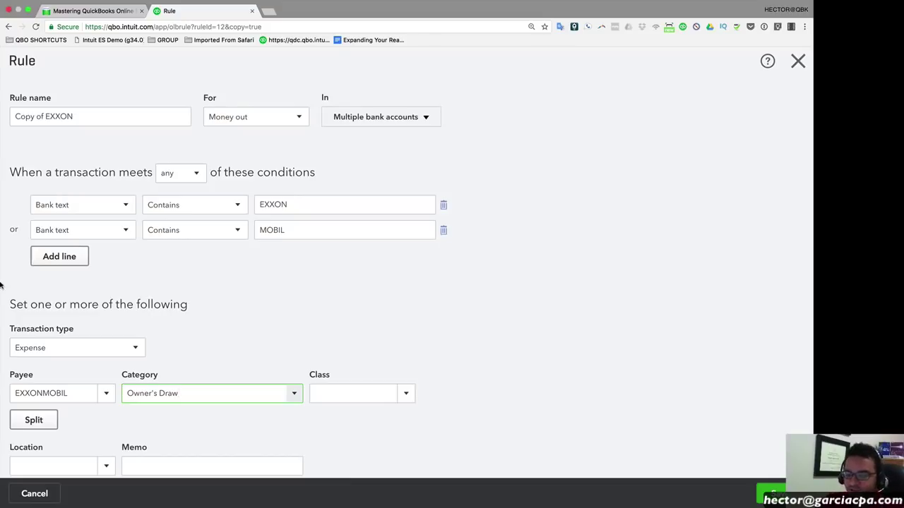
# Remove "Copy of" from the copied rule's name and try to save it as EXXON.
pyautogui.moveTo(45, 116); pyautogui.dragTo(1, 118)
pyautogui.press('BackSpace')
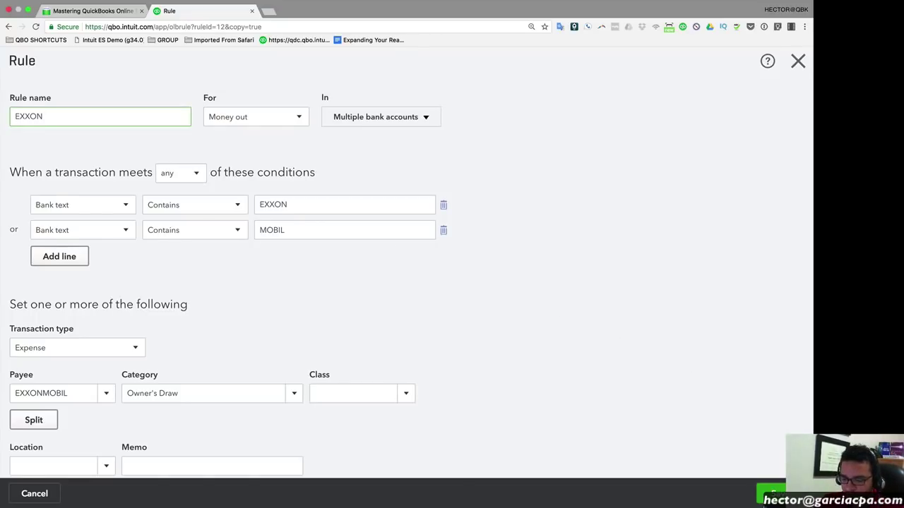
pyautogui.click(770, 494)
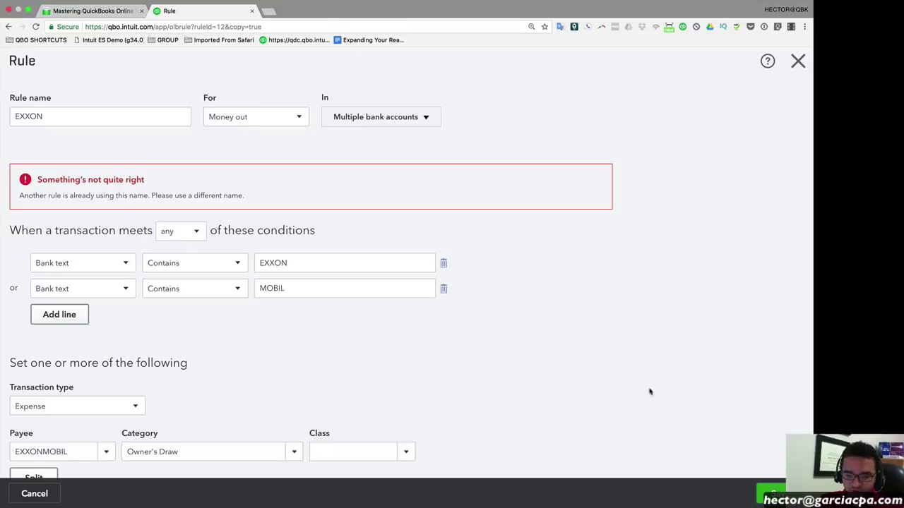
pyautogui.scroll(-2, 636, 397)
pyautogui.scroll(2, 637, 397)
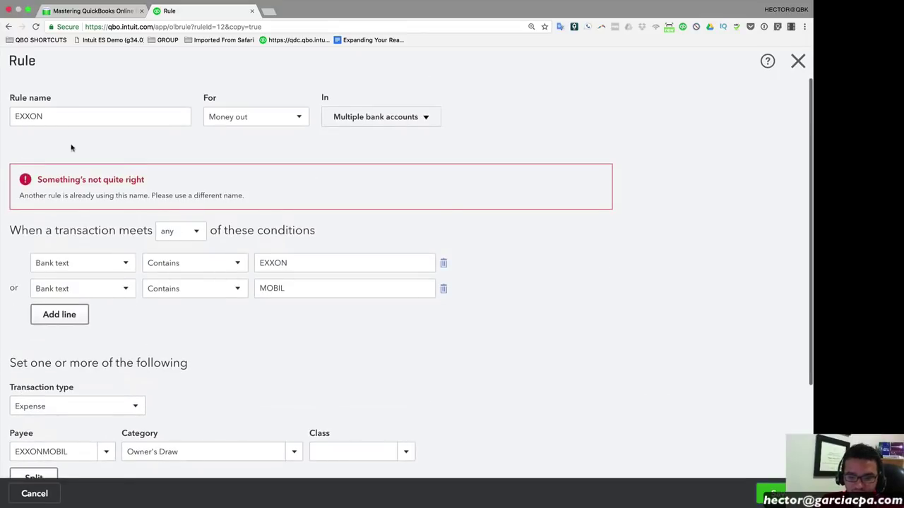
# Rename the copied rule EXXON CC and save it.
pyautogui.doubleClick(68, 117)
pyautogui.press('Right')
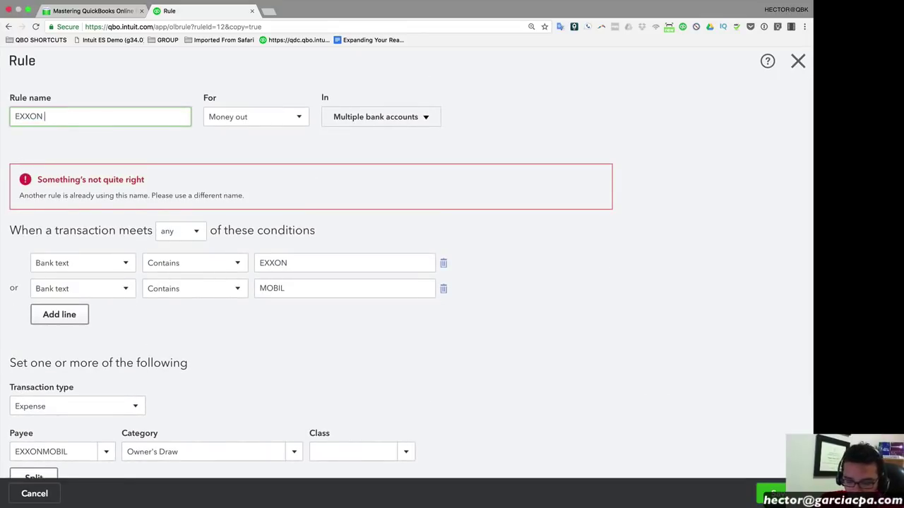
pyautogui.write('/CC')
pyautogui.click(47, 117)
pyautogui.press('BackSpace')
pyautogui.click(773, 492)
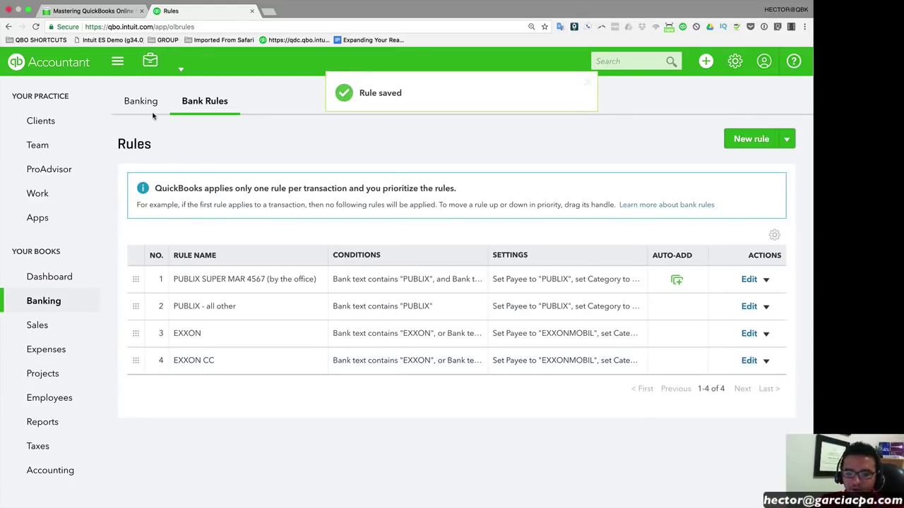
# Add the recognized 01/31/2017 ExxonMobil transaction in Chase Checking as an Auto Expense.
pyautogui.click(142, 102)
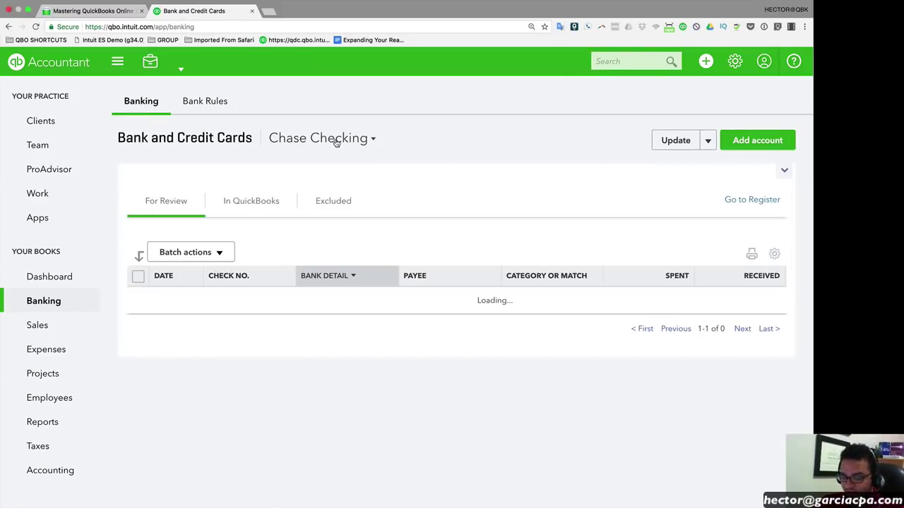
pyautogui.click(361, 253)
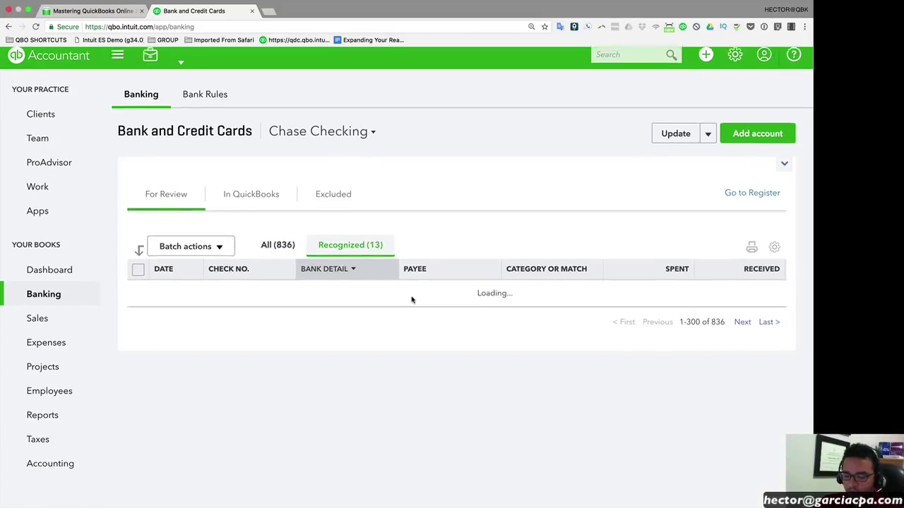
pyautogui.scroll(-10, 412, 301)
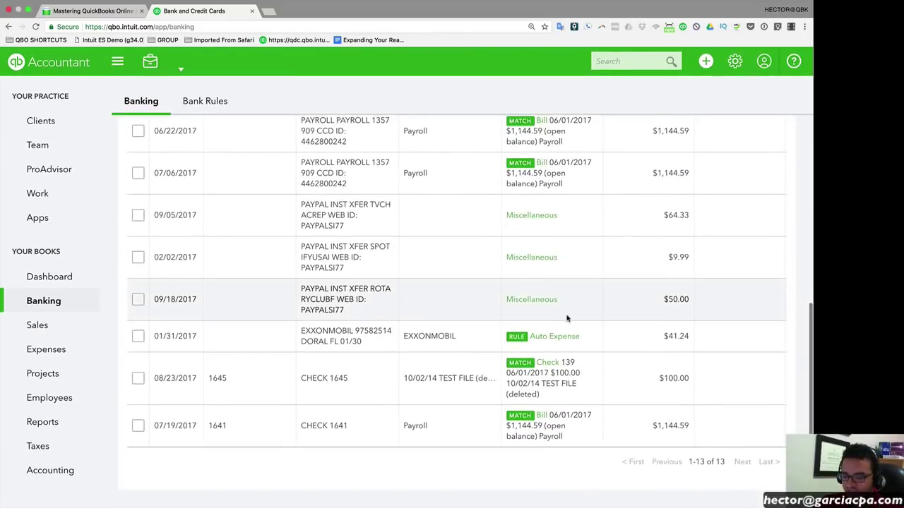
pyautogui.moveTo(584, 340); pyautogui.dragTo(530, 347)
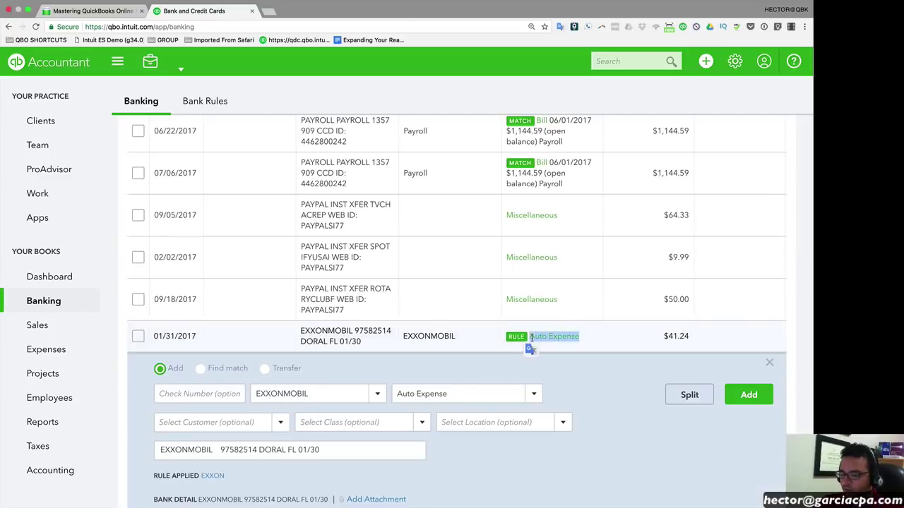
pyautogui.click(748, 394)
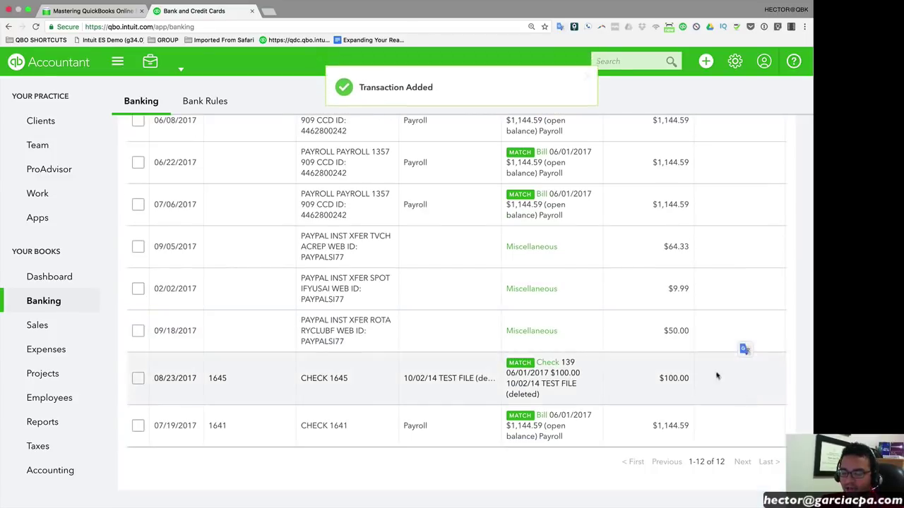
pyautogui.click(325, 140)
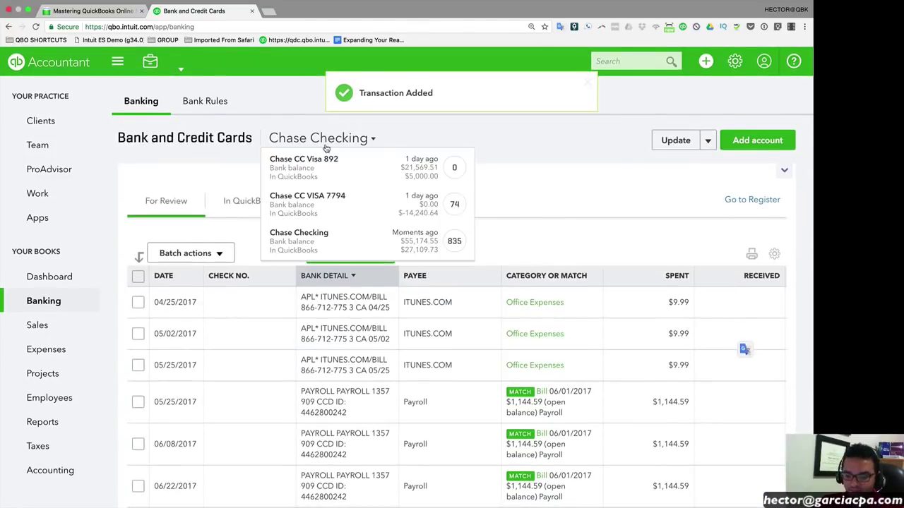
pyautogui.click(316, 201)
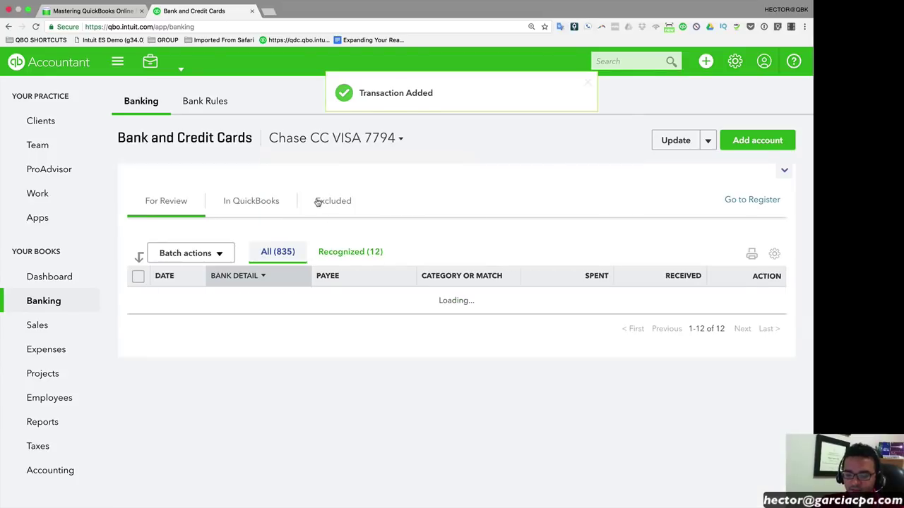
pyautogui.click(356, 251)
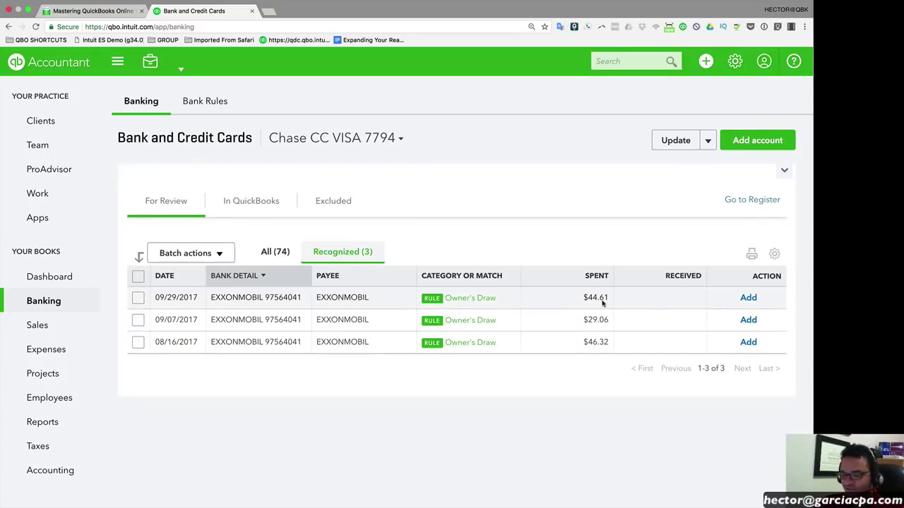
pyautogui.click(748, 298)
pyautogui.click(138, 276)
pyautogui.click(190, 256)
pyautogui.click(189, 275)
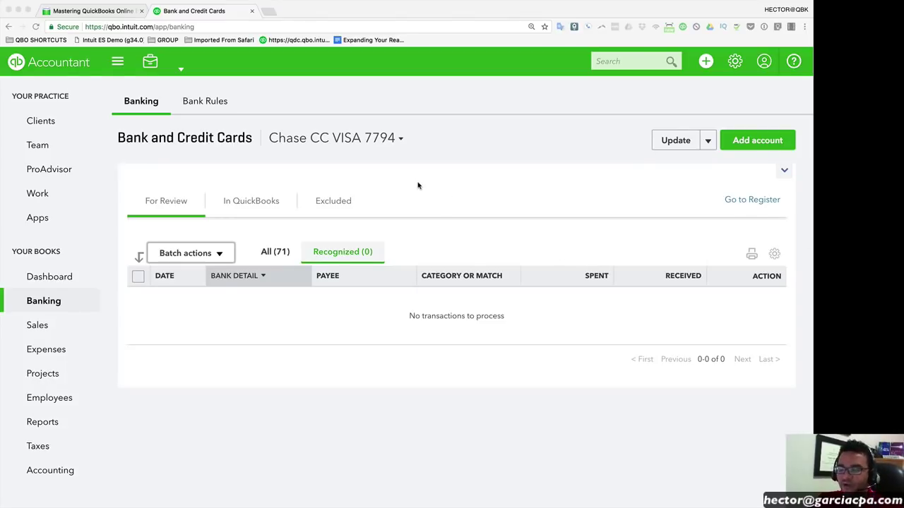
# Examine which bank rules were applied to the transactions already in QuickBooks for Chase CC VISA 7794 and Chase Checking.
pyautogui.click(265, 202)
pyautogui.click(259, 201)
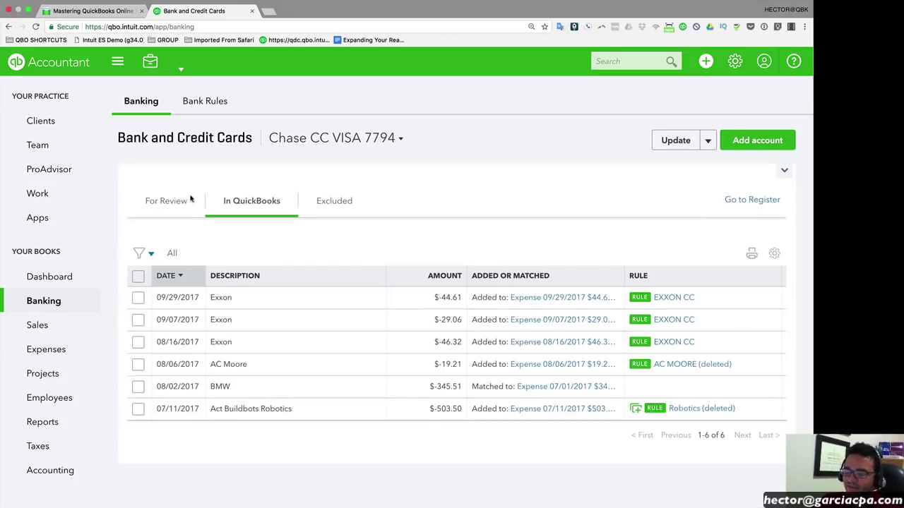
pyautogui.click(331, 137)
pyautogui.click(304, 240)
pyautogui.click(253, 207)
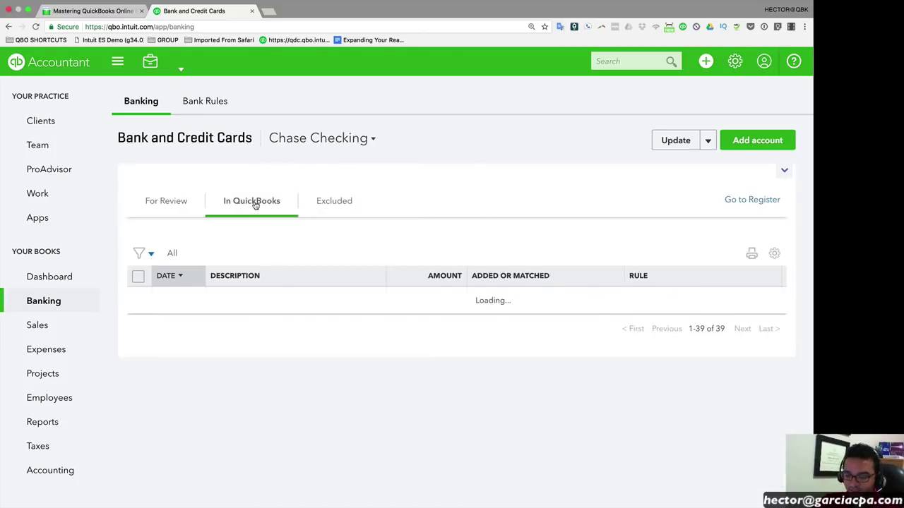
pyautogui.scroll(-1, 482, 265)
pyautogui.scroll(-3, 483, 265)
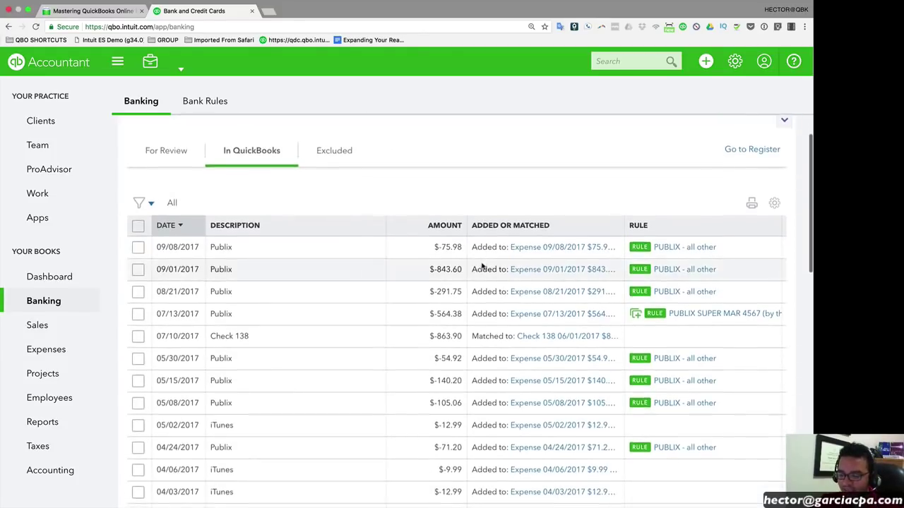
pyautogui.scroll(1, 625, 289)
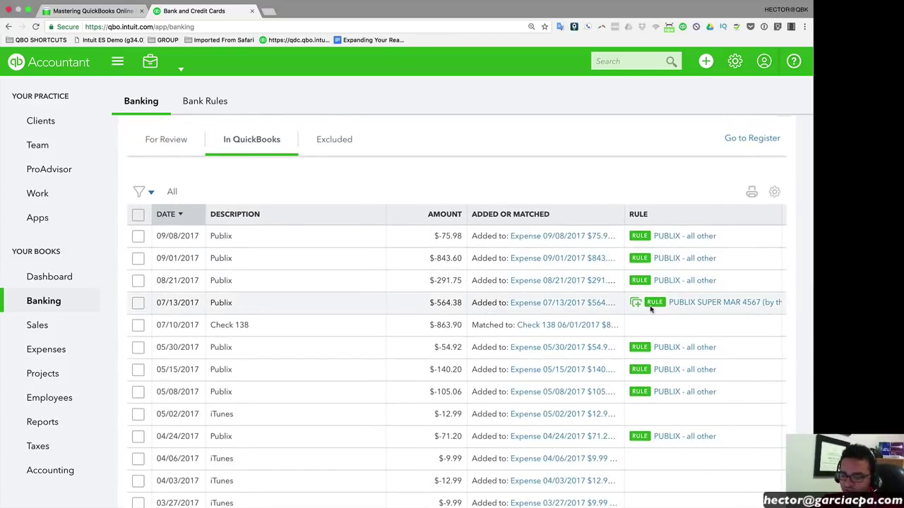
pyautogui.scroll(-1, 558, 324)
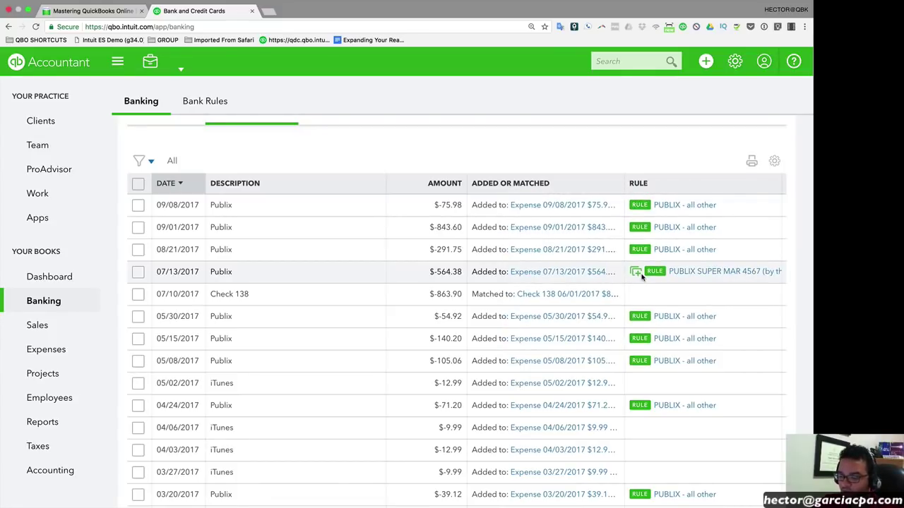
# Inspect the auto-add marker on the 07/13/2017 Publix transaction and the actions available for the processed Chase Checking transactions.
pyautogui.press('super+plus')
pyautogui.hscroll(5, 642, 278)
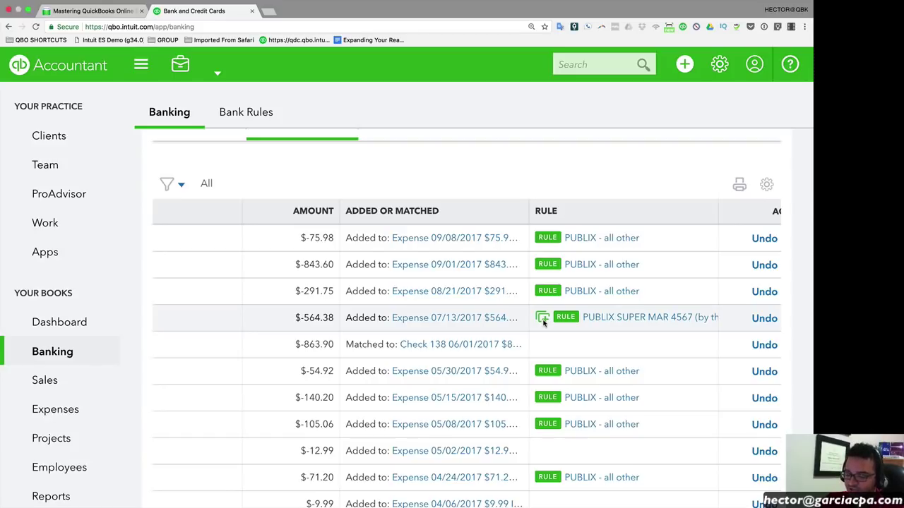
pyautogui.press('super+minus')
pyautogui.press('super+minus')
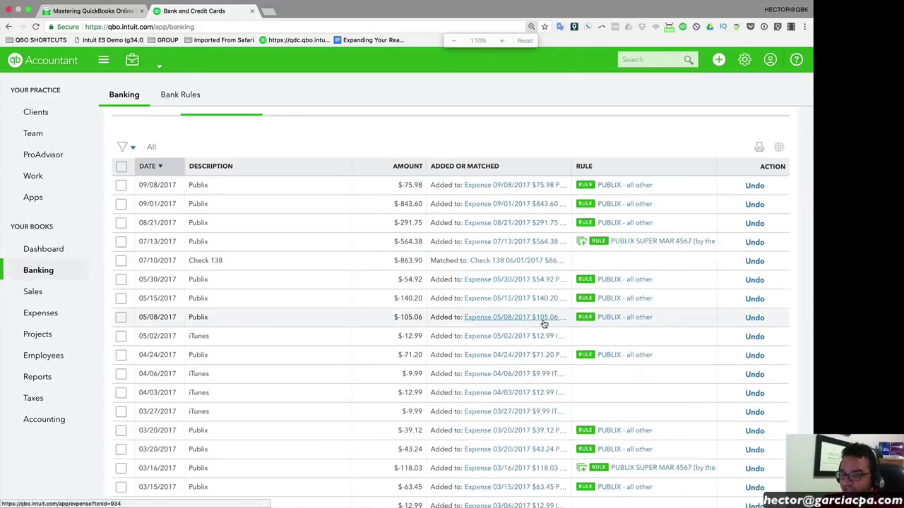
pyautogui.press('super+equal')
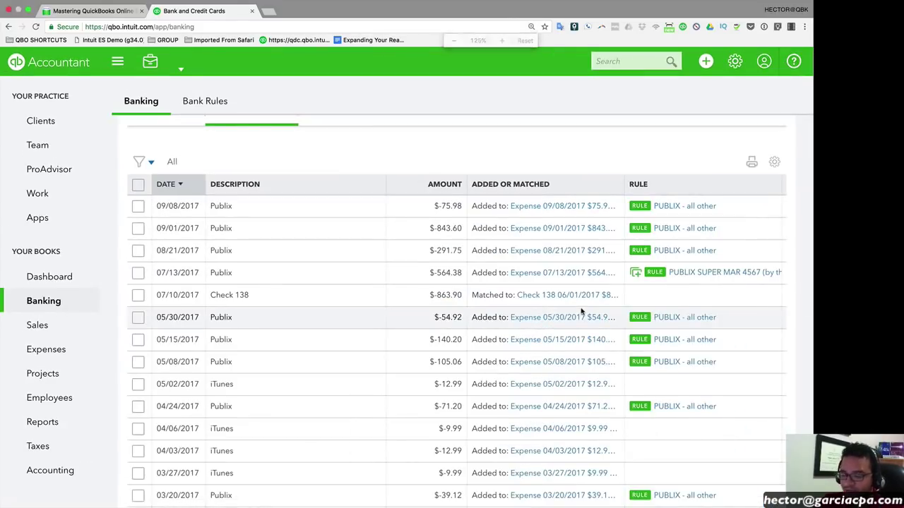
pyautogui.press('super+minus')
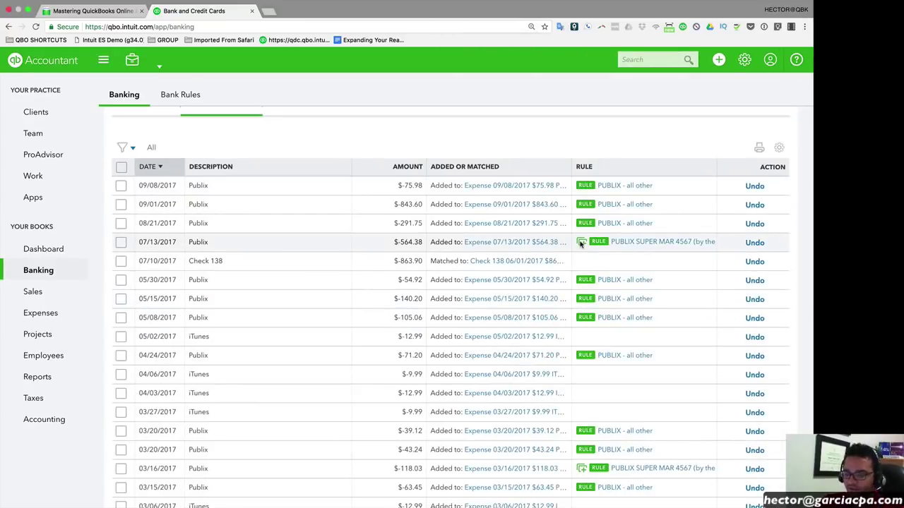
pyautogui.scroll(-1, 530, 237)
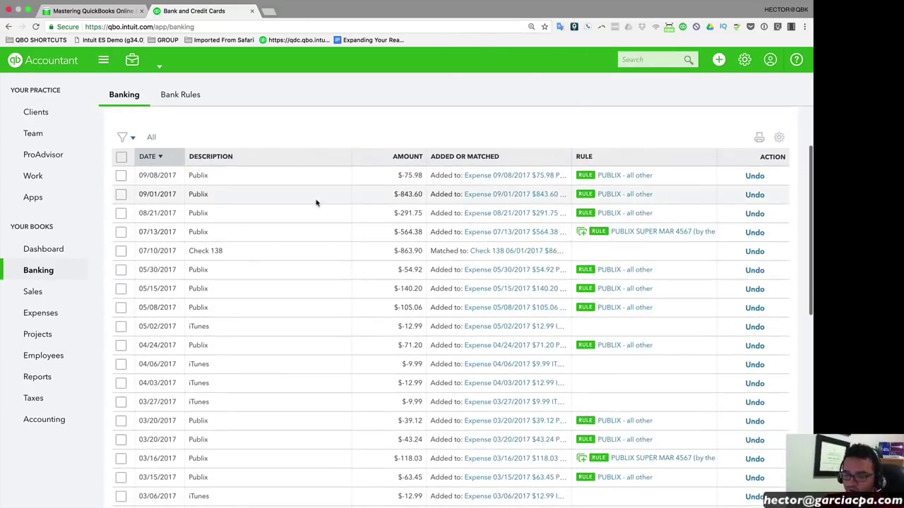
# Undo the auto-added 07/13/2017 and 03/16/2017 Publix transactions together in Chase Checking, returning them for review.
pyautogui.click(122, 233)
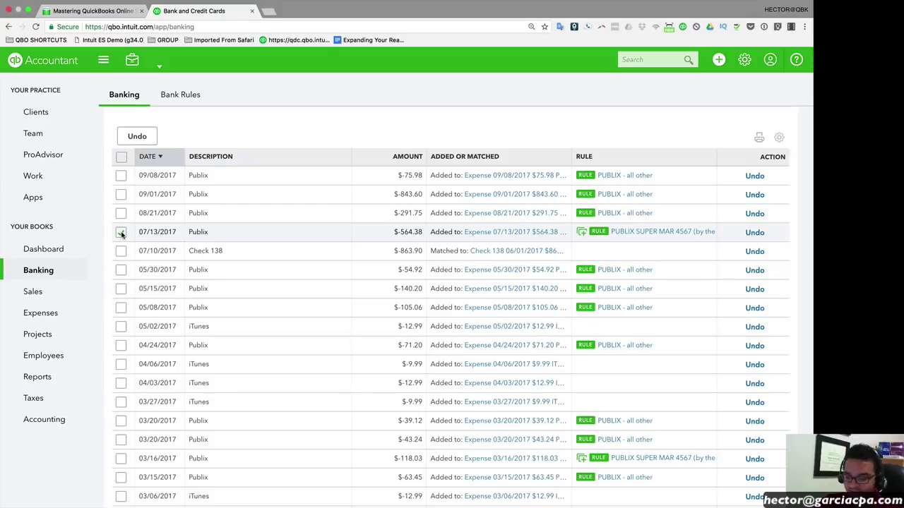
pyautogui.press('super+plus')
pyautogui.scroll(-10, 166, 302)
pyautogui.scroll(3, 145, 297)
pyautogui.click(138, 163)
pyautogui.scroll(10, 278, 204)
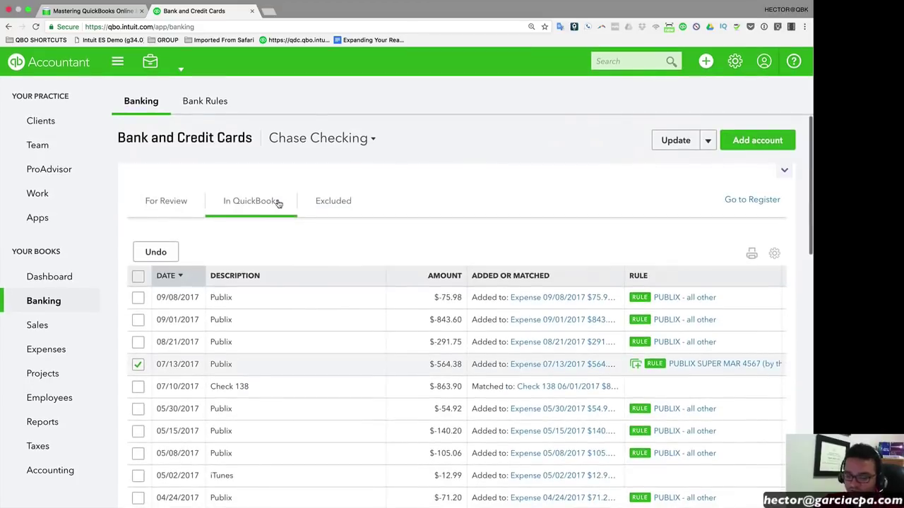
pyautogui.press('super+minus')
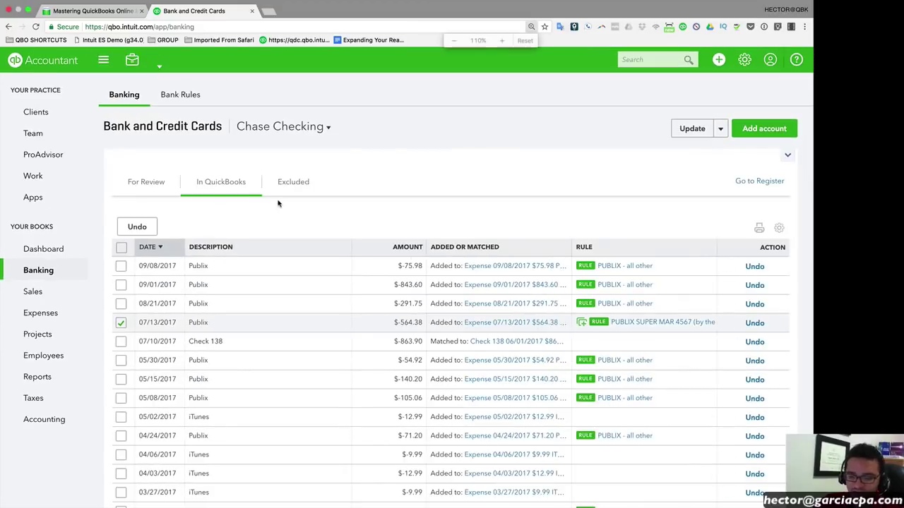
pyautogui.click(138, 227)
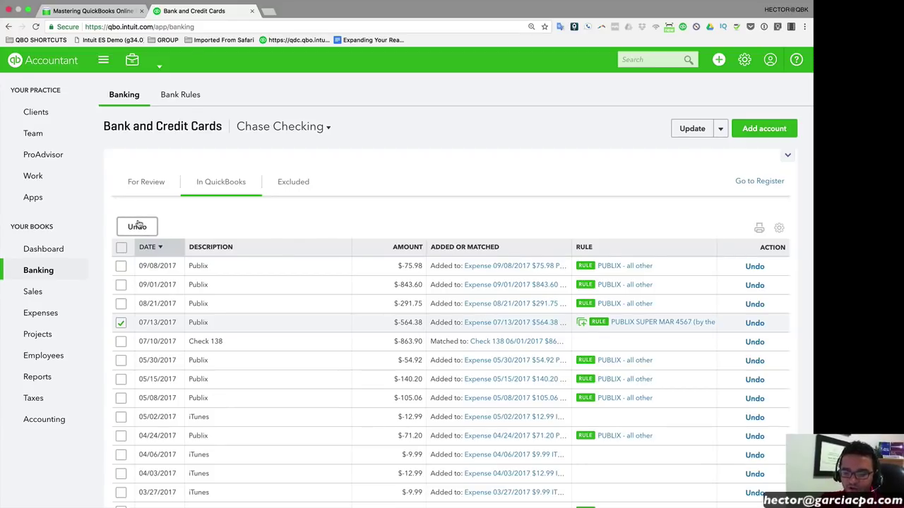
pyautogui.click(393, 303)
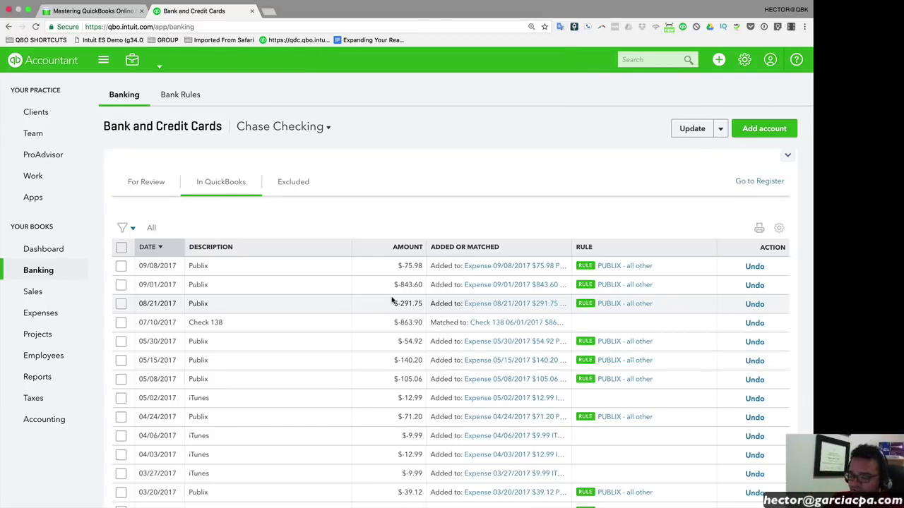
# Find "pub" among Chase Checking's transactions for review and inspect the details of the 07/13/2017 Publix transaction.
pyautogui.click(149, 184)
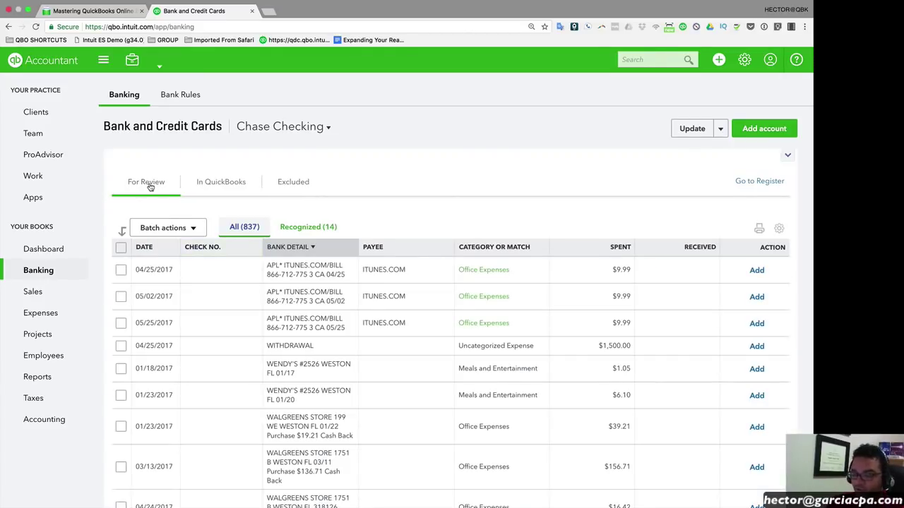
pyautogui.press('super+f')
pyautogui.write('pu')
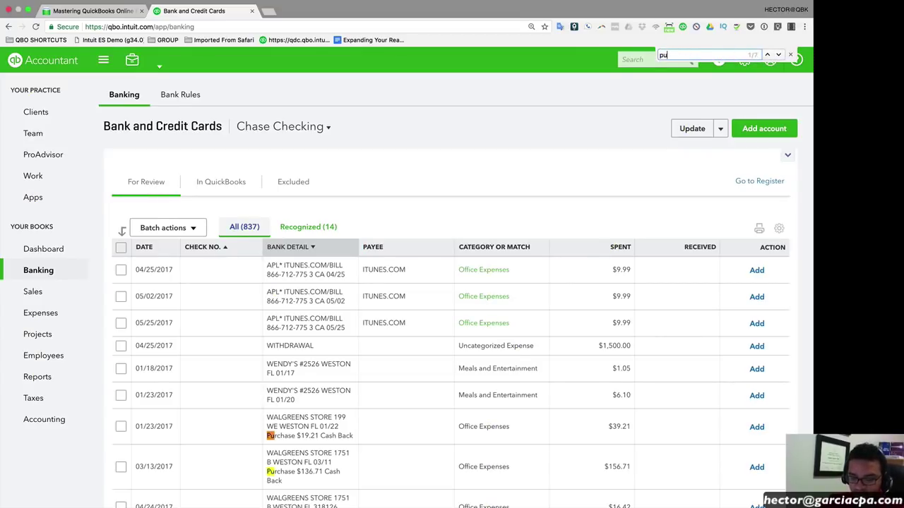
pyautogui.write('b')
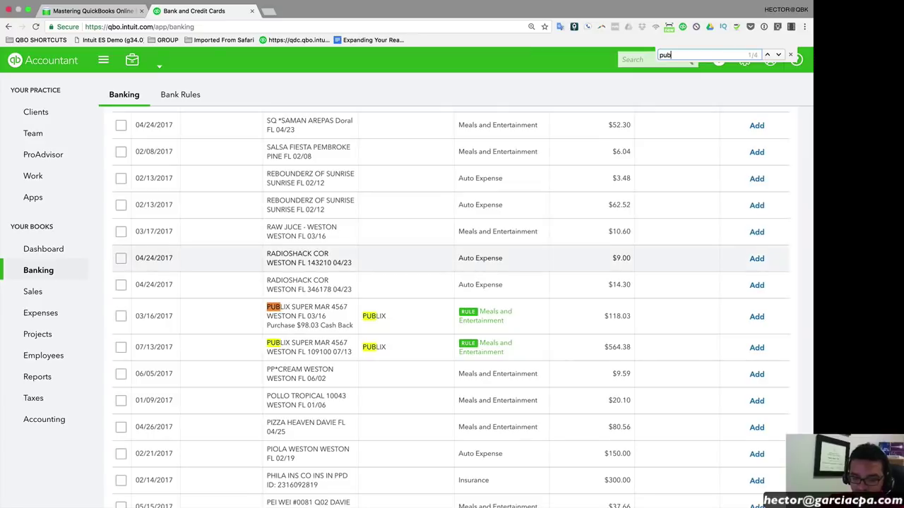
pyautogui.moveTo(314, 344); pyautogui.dragTo(268, 315)
pyautogui.click(333, 341)
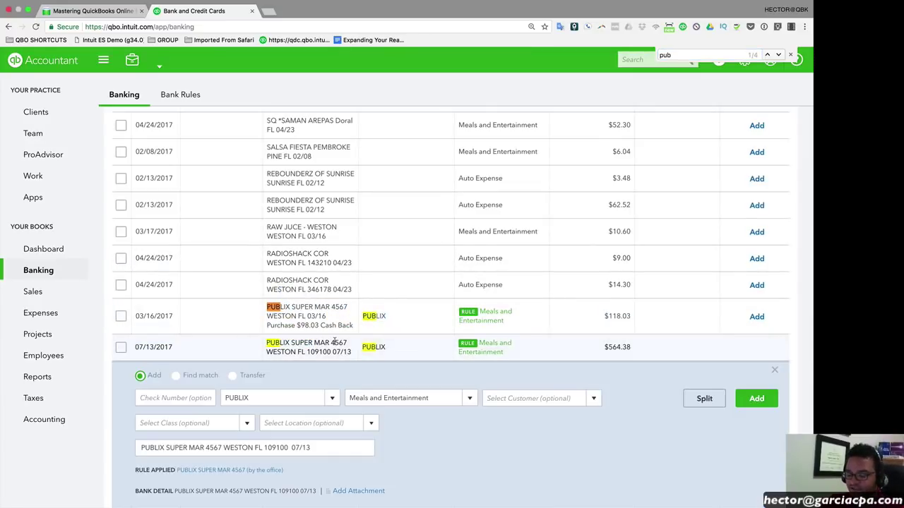
pyautogui.press('super+equal')
pyautogui.scroll(-5, 579, 342)
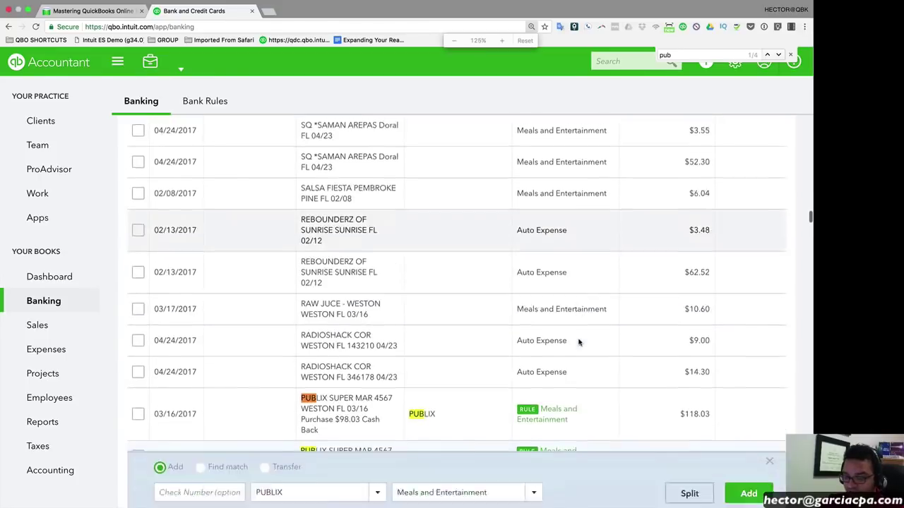
pyautogui.click(770, 261)
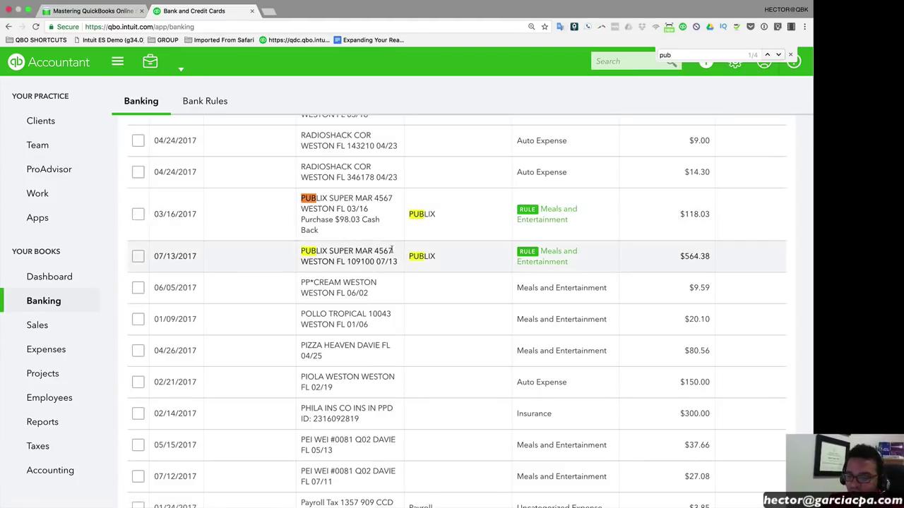
# Inspect the details of the 03/16/2017 Publix cash-back transaction, close them and return to the start of the review list.
pyautogui.moveTo(397, 224); pyautogui.dragTo(364, 224)
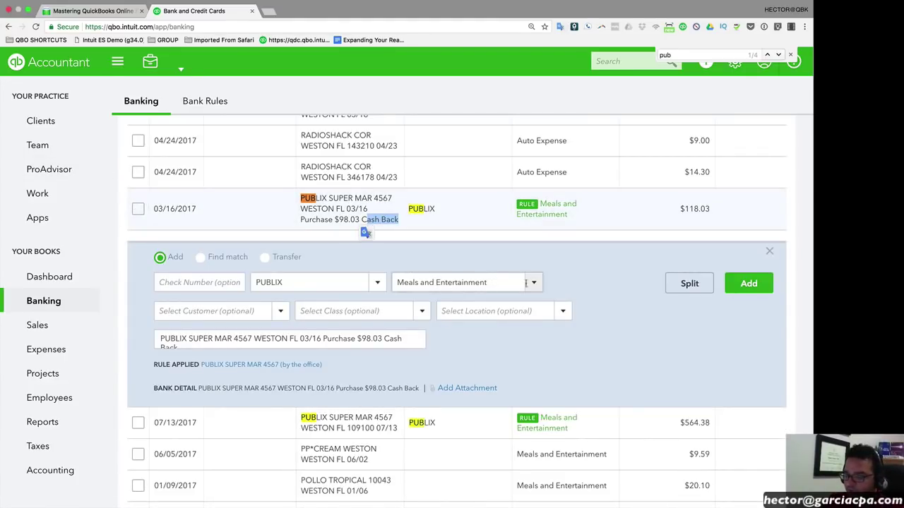
pyautogui.click(770, 251)
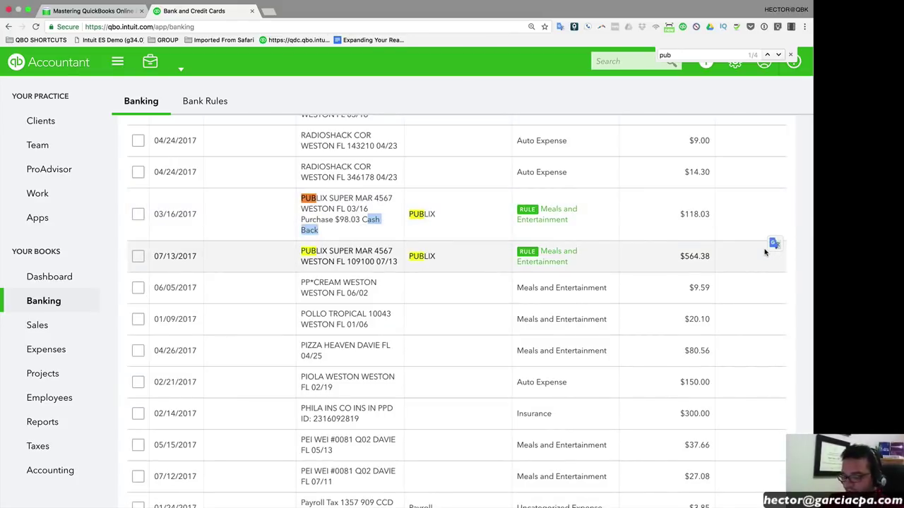
pyautogui.press('super+minus')
pyautogui.scroll(-10, 763, 252)
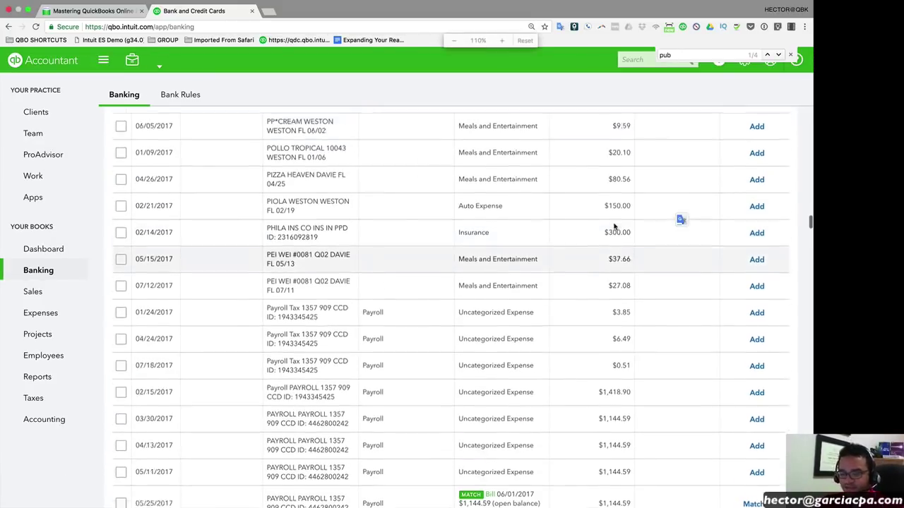
pyautogui.scroll(20, 614, 227)
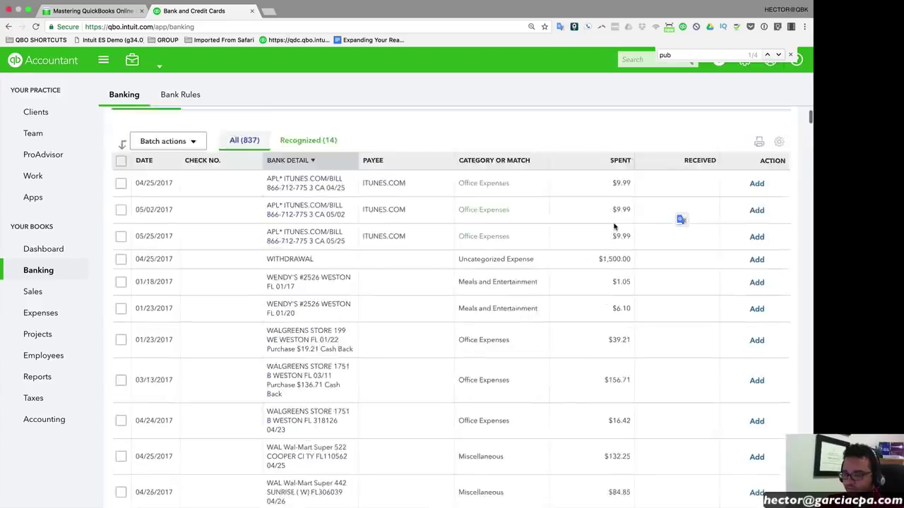
pyautogui.click(146, 188)
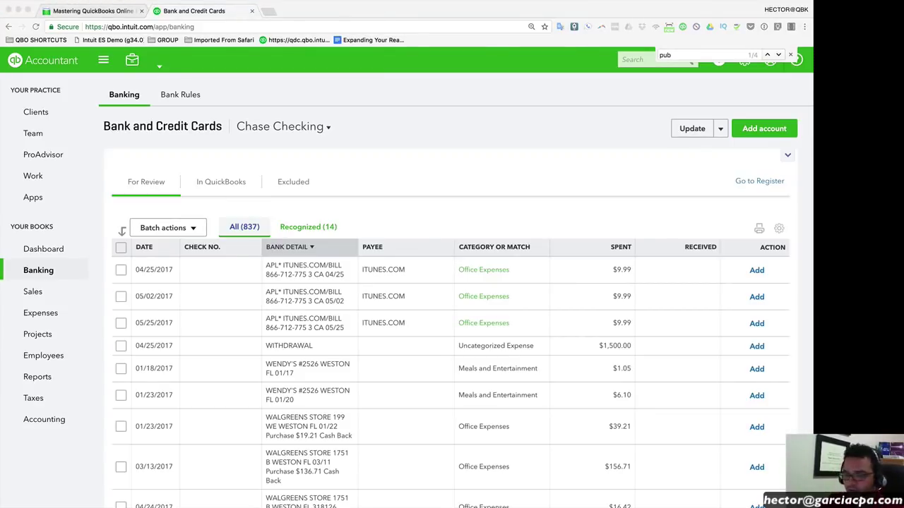
pyautogui.hotkey('ctrl', 'Left')
pyautogui.press('Left')
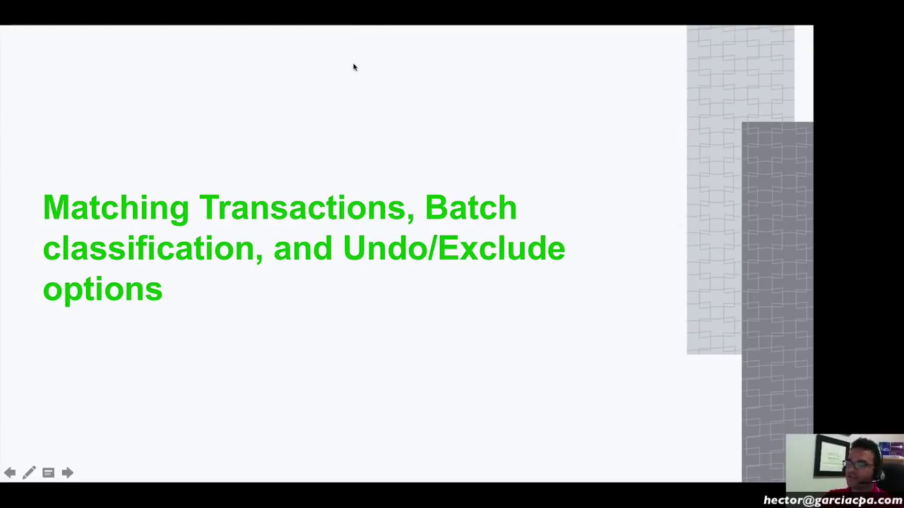
pyautogui.press('Right')
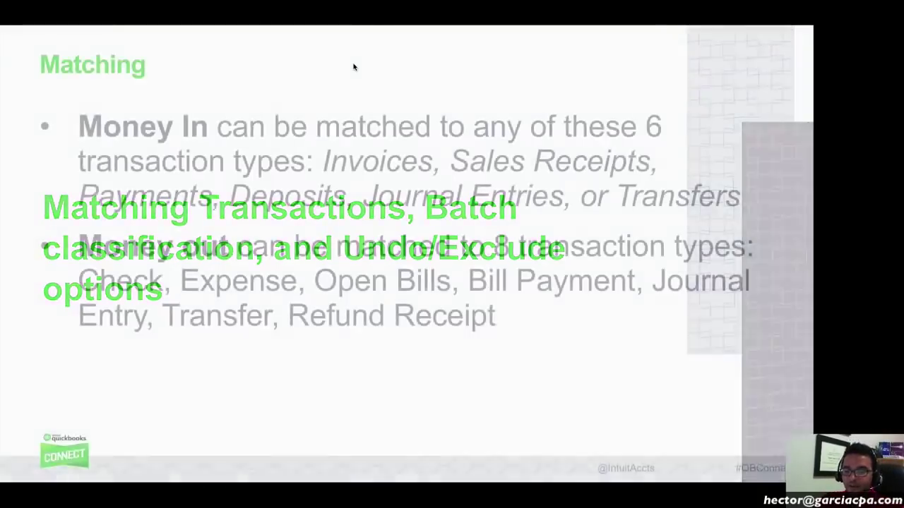
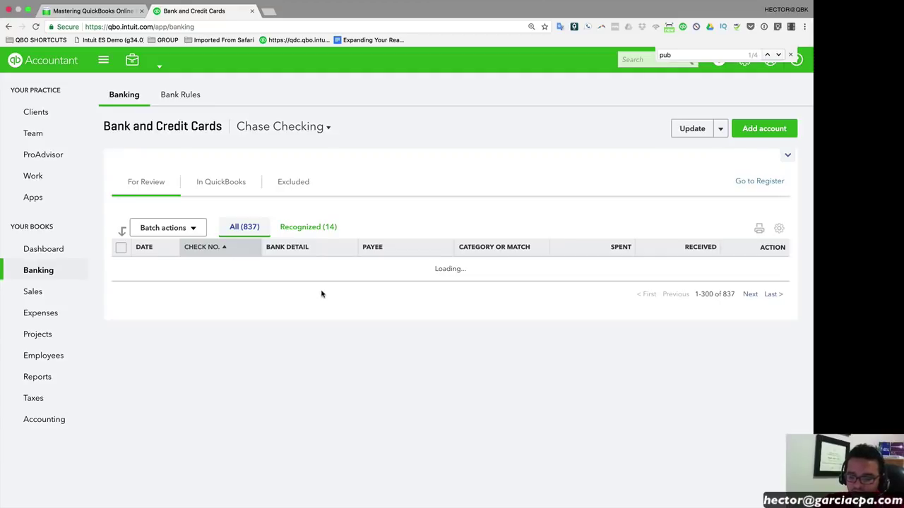
# Sort Chase Checking's transactions for review by check number, highest first, and open the details of check 226.
pyautogui.click(211, 248)
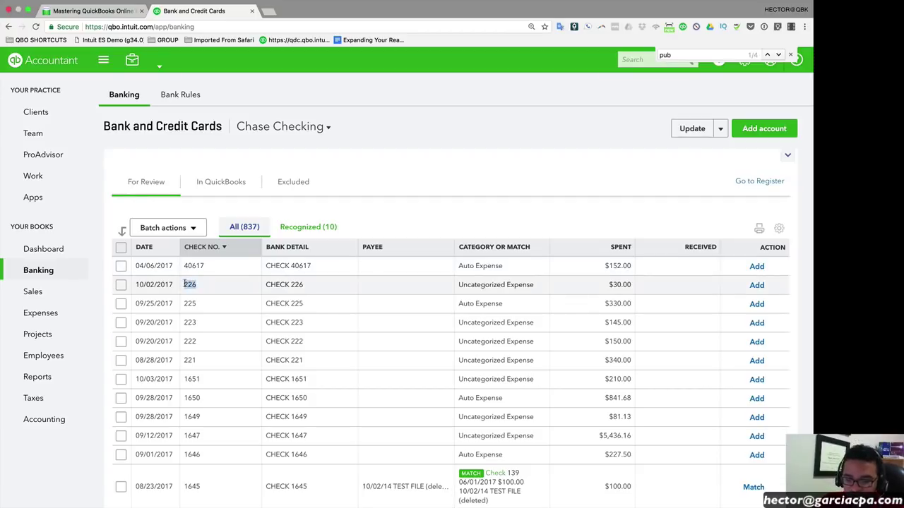
pyautogui.click(184, 284)
pyautogui.press('super+equal')
pyautogui.press('super+equal')
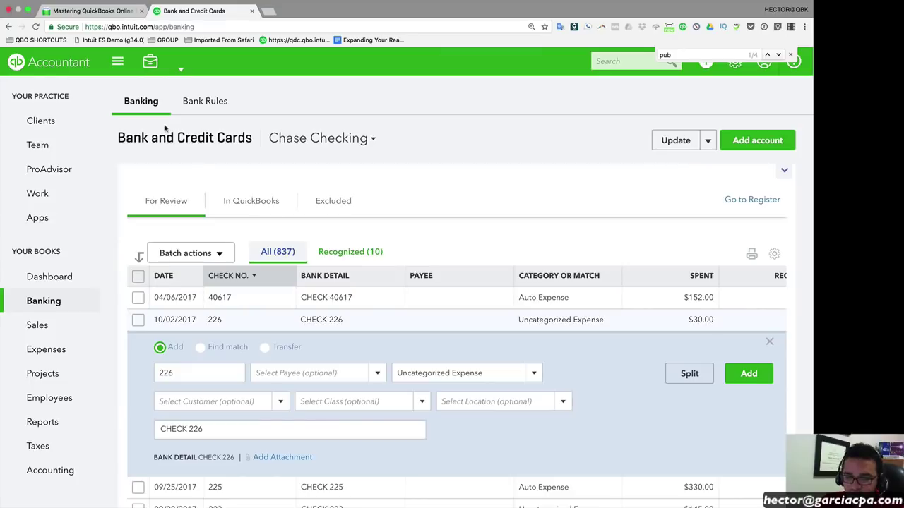
# Collapse the side navigation to widen the transaction list and dismiss the page search for "pub".
pyautogui.click(117, 61)
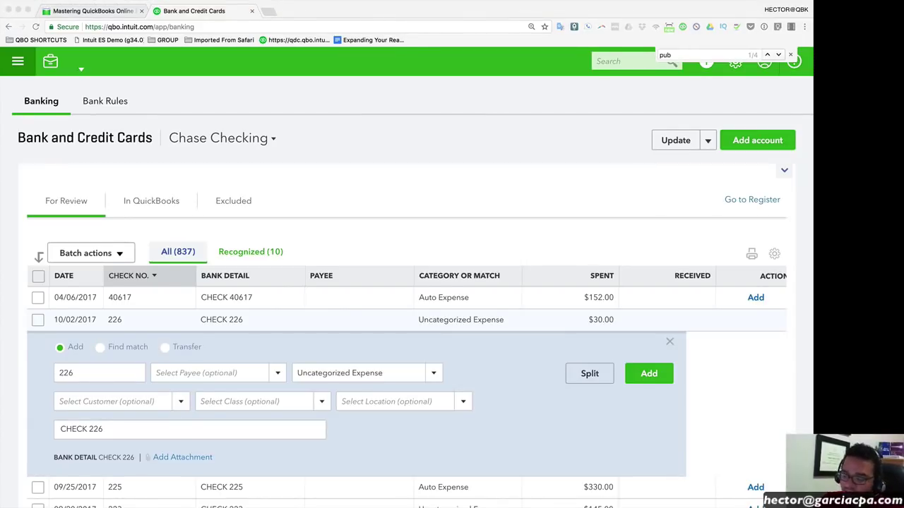
pyautogui.click(504, 168)
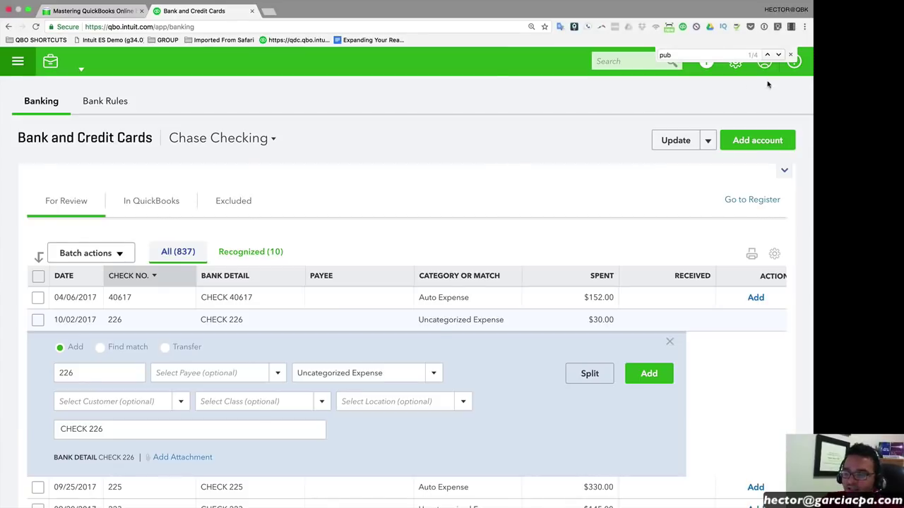
pyautogui.click(790, 55)
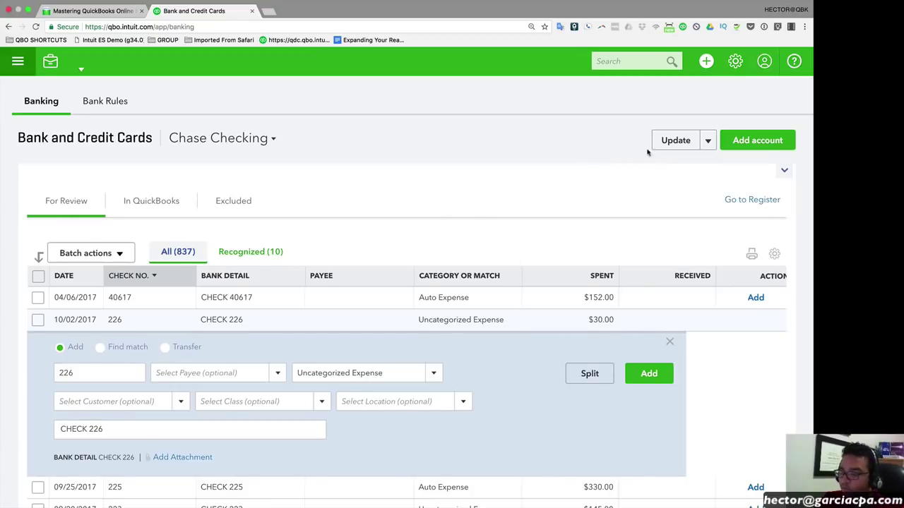
# Start a new check from Chase Checking to BMW with Auto Expense as the first line's account.
pyautogui.click(706, 62)
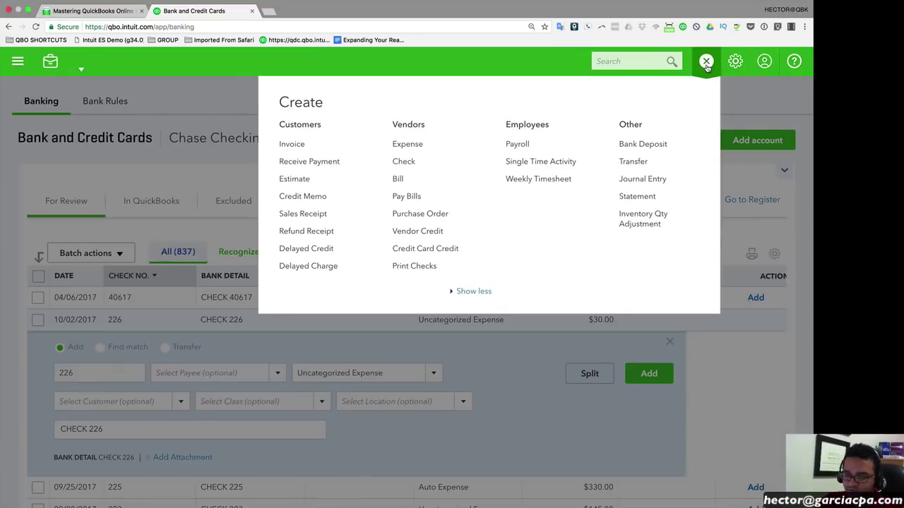
pyautogui.click(413, 164)
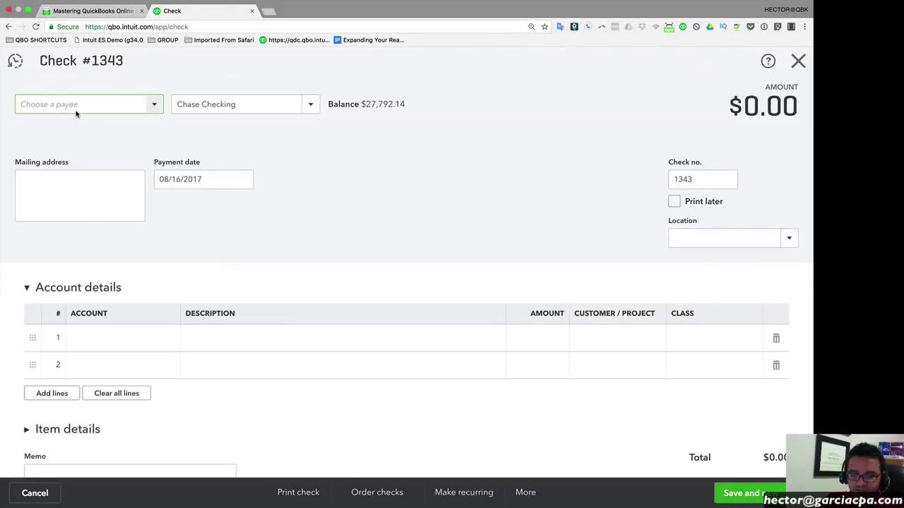
pyautogui.click(81, 108)
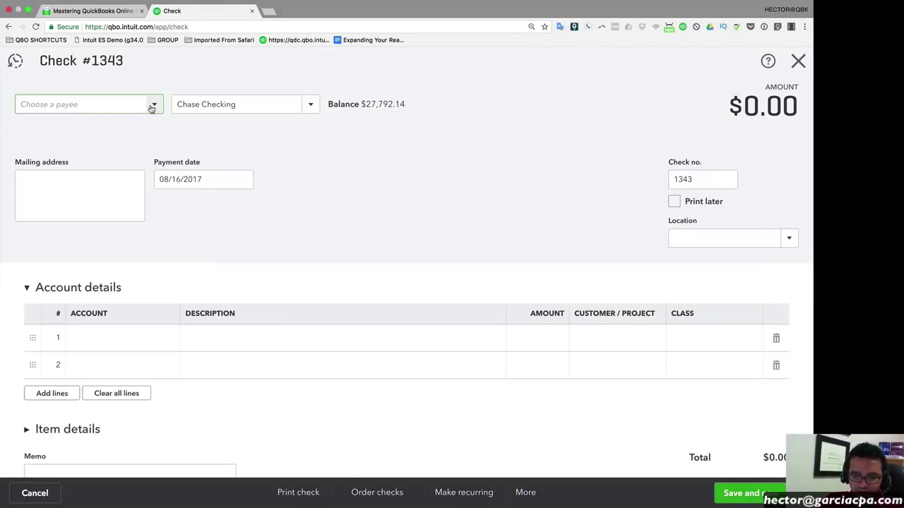
pyautogui.click(152, 104)
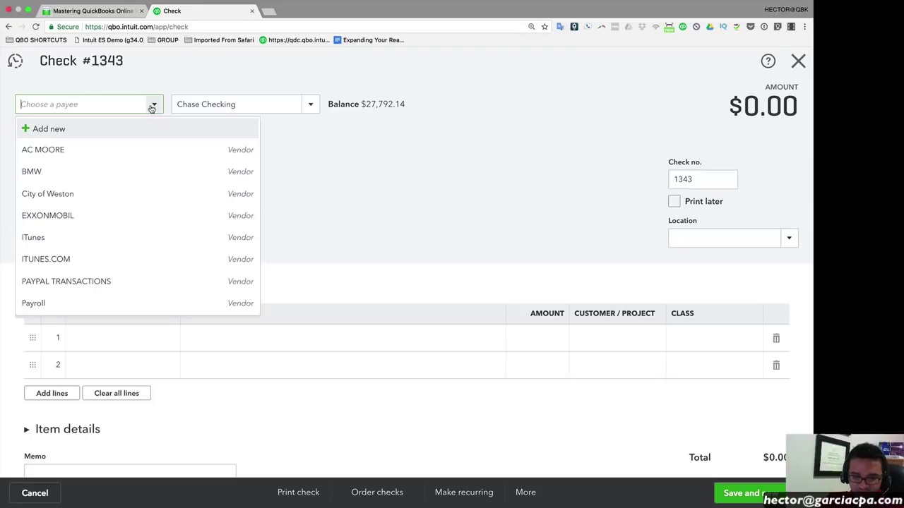
pyautogui.click(43, 174)
pyautogui.click(99, 338)
pyautogui.write('aut')
pyautogui.click(107, 386)
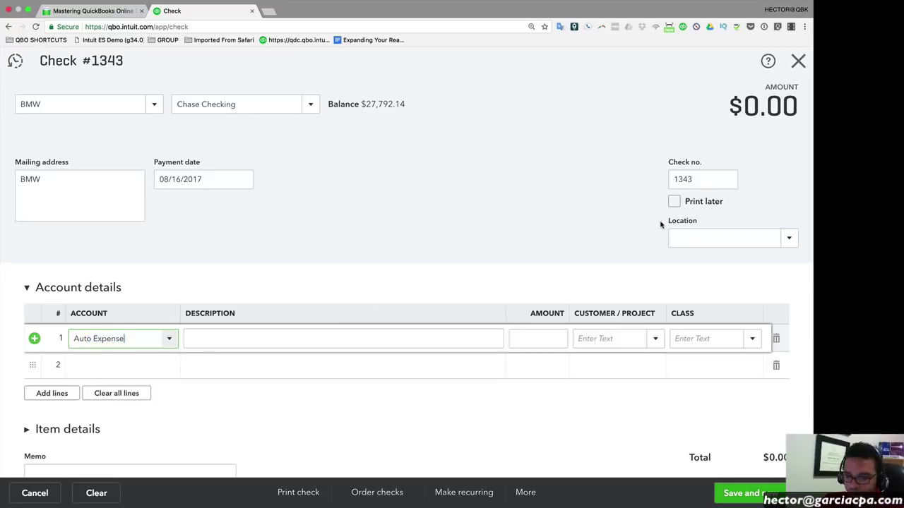
# Set the BMW check's number to 226, its payment date to 08/01/2017 and the Auto Expense amount to 30.00.
pyautogui.click(699, 185)
pyautogui.write('226')
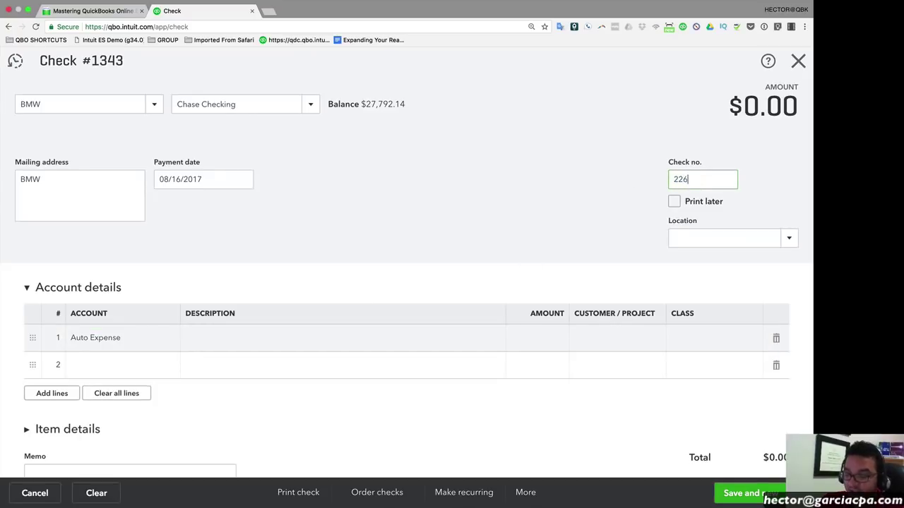
pyautogui.click(213, 181)
pyautogui.press('m')
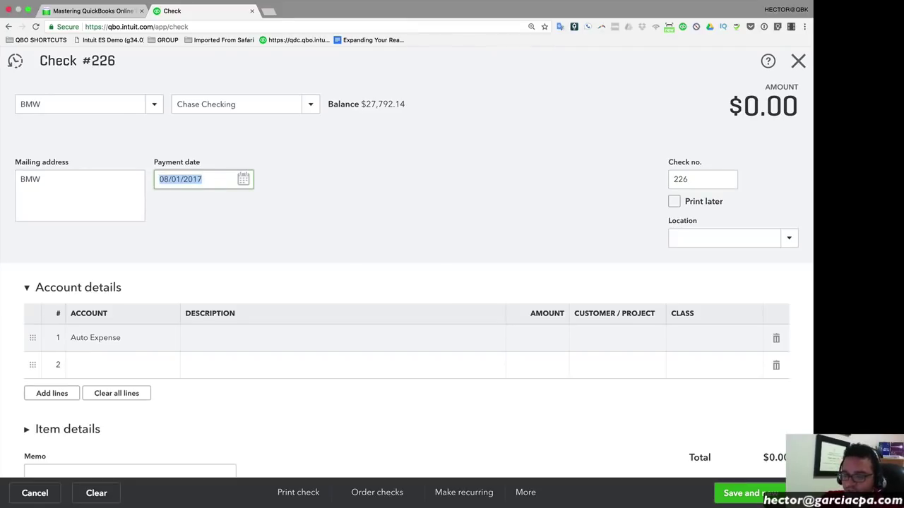
pyautogui.click(546, 343)
pyautogui.write('30')
pyautogui.press('Tab')
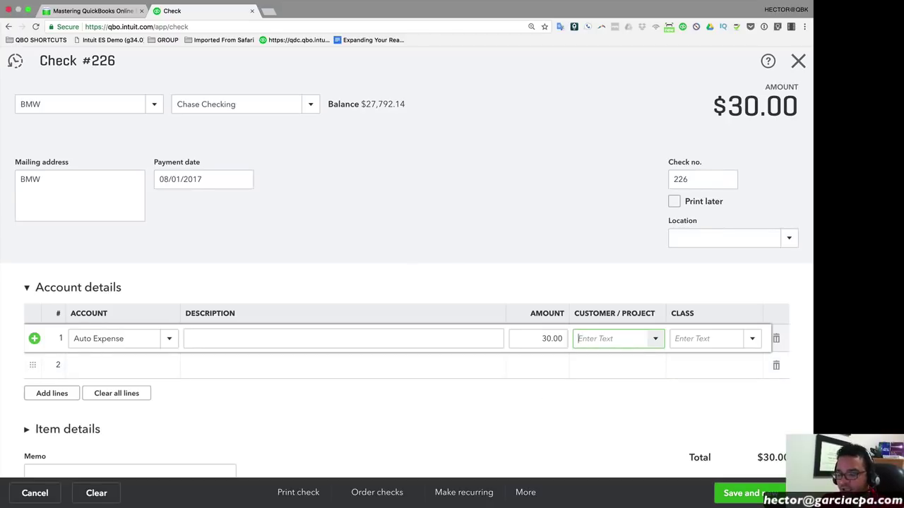
# Save and close the BMW check and match it to the 10/02/2017 bank transaction for check 226.
pyautogui.click(792, 493)
pyautogui.click(748, 475)
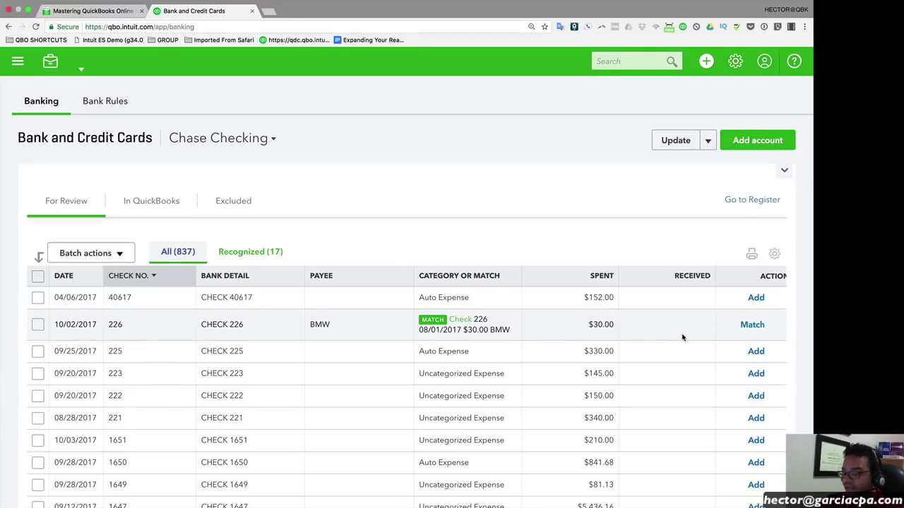
pyautogui.click(752, 325)
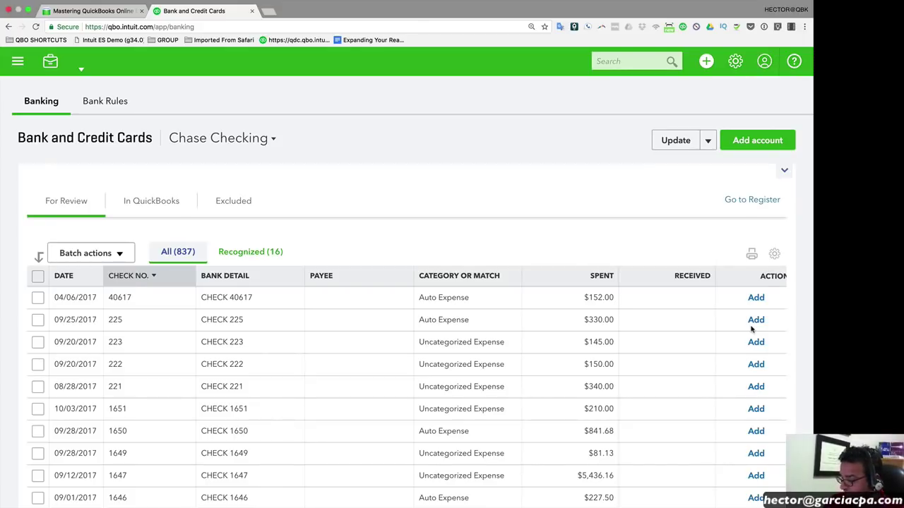
# Start a new bill for vendor BMW and set its bill date to 07/01/2017.
pyautogui.click(706, 61)
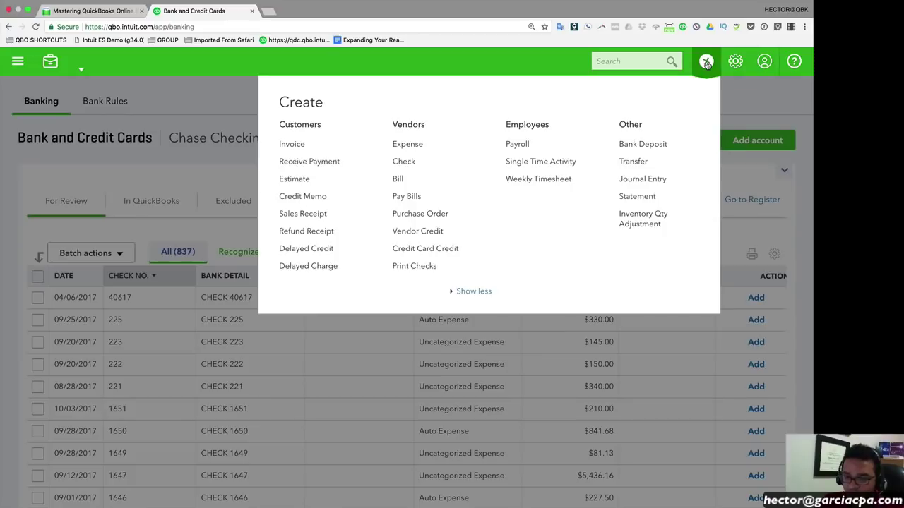
pyautogui.click(400, 179)
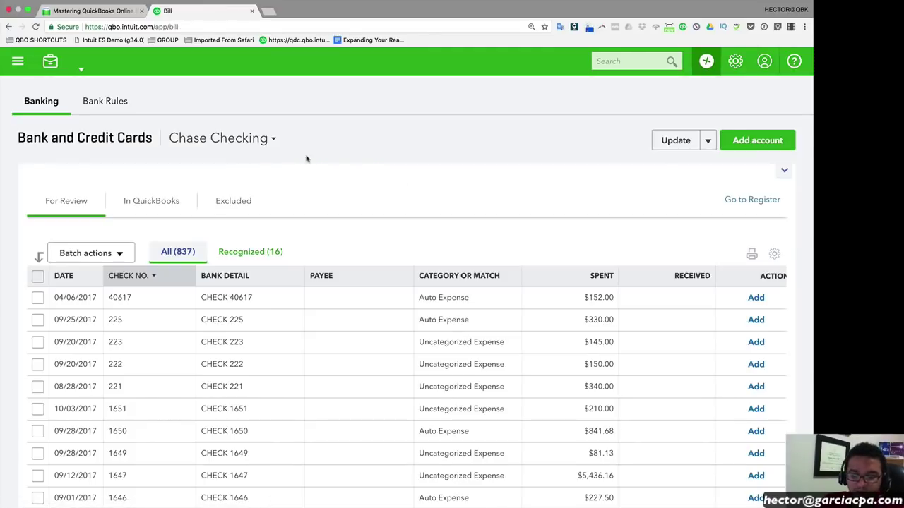
pyautogui.write('BMW')
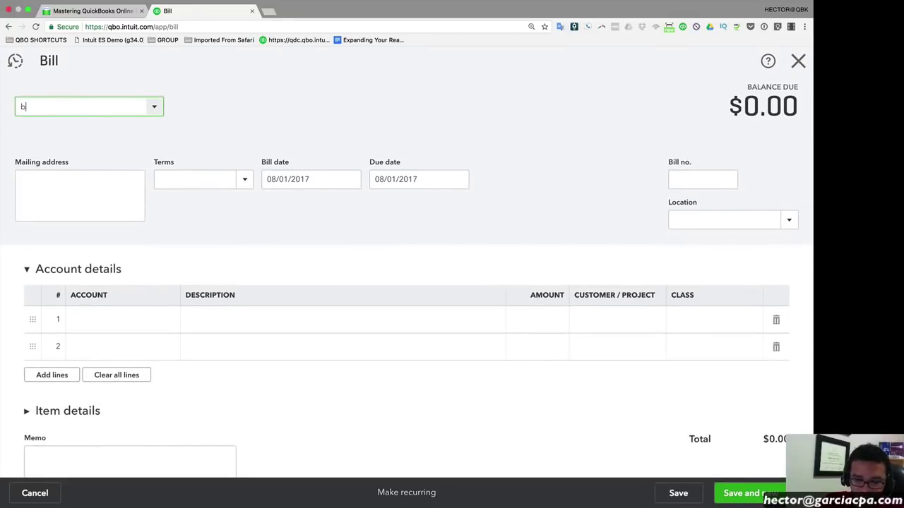
pyautogui.click(53, 155)
pyautogui.click(292, 183)
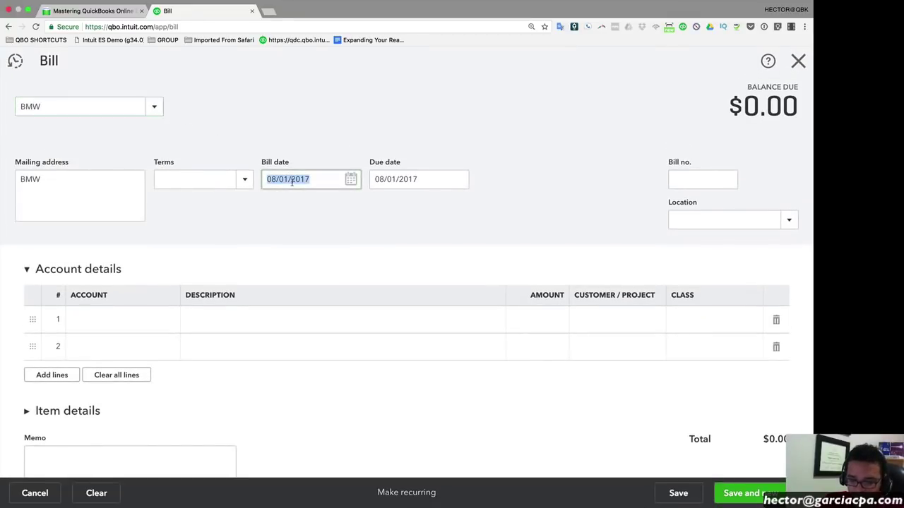
# Enter an Auto Expense line of 330.00 on the BMW bill, then save and close it.
pyautogui.click(125, 314)
pyautogui.write('aut')
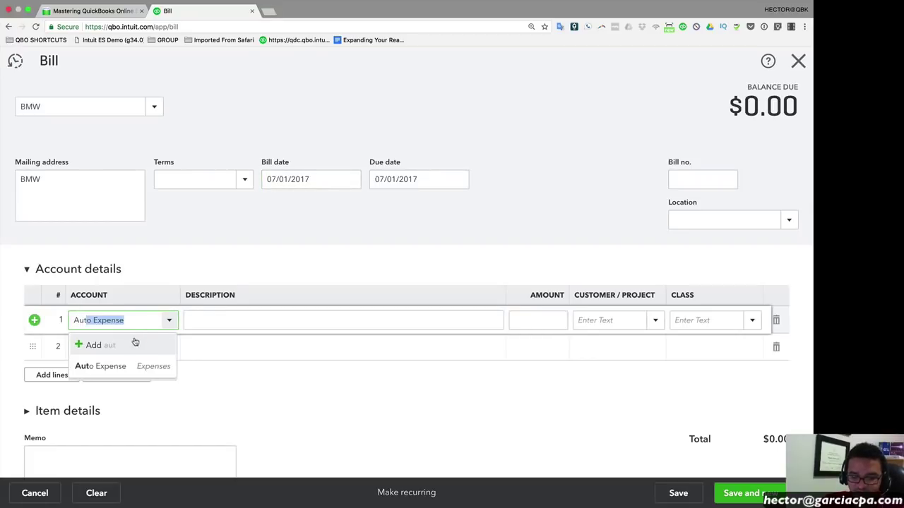
pyautogui.click(106, 363)
pyautogui.click(537, 320)
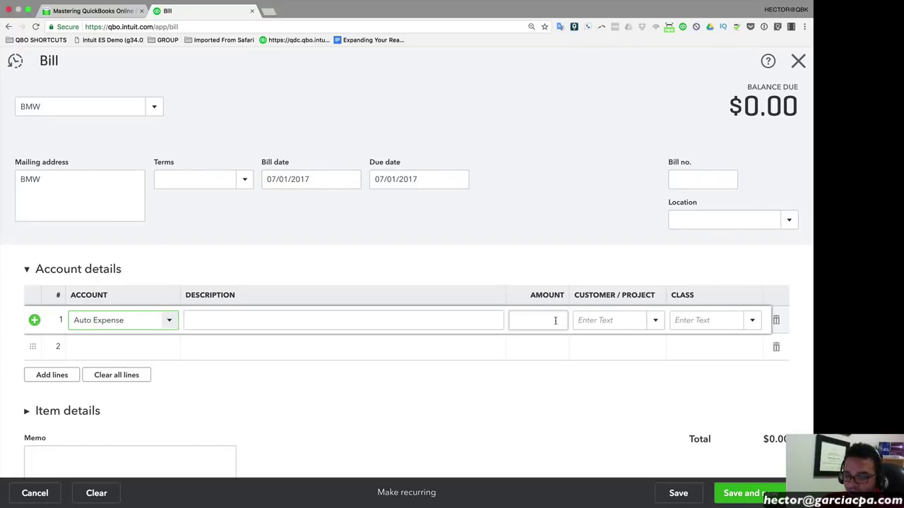
pyautogui.write('330')
pyautogui.press('Tab')
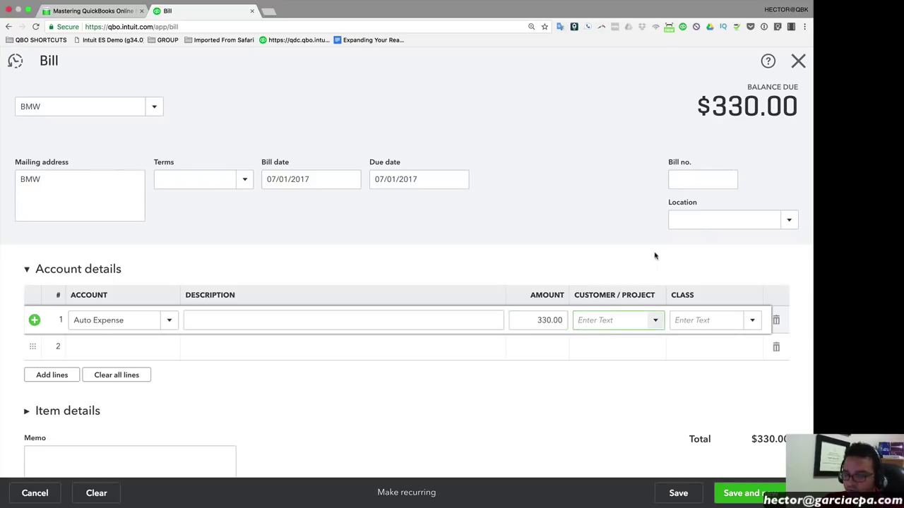
pyautogui.click(752, 491)
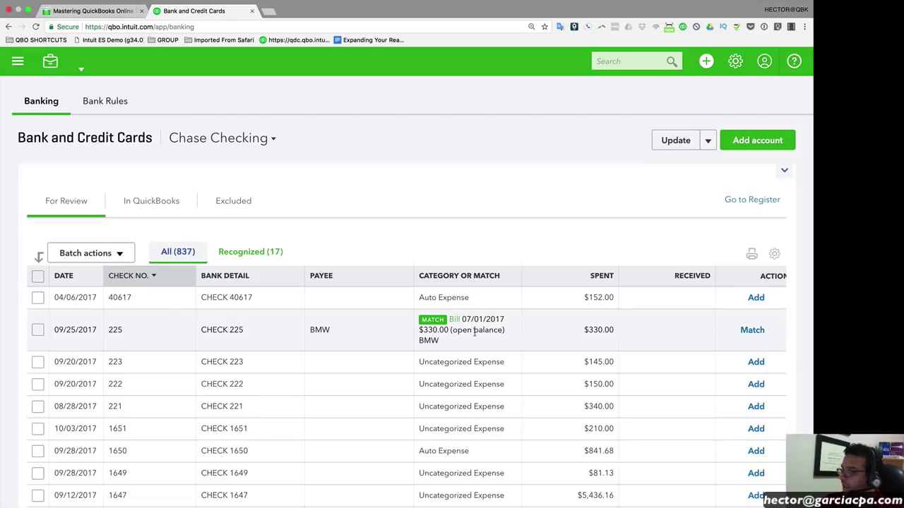
# Start a new bill for vendor EXXONMOBIL with Auto Expense as the first line's account.
pyautogui.click(706, 61)
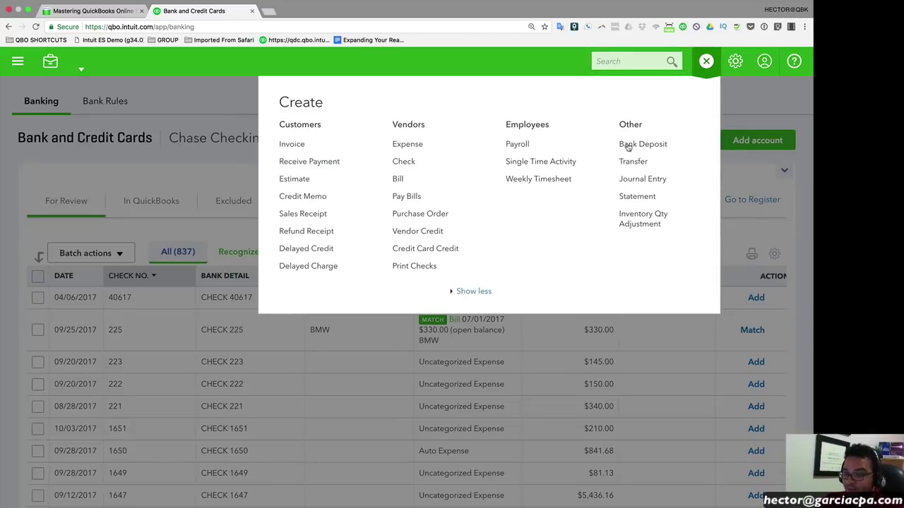
pyautogui.click(401, 181)
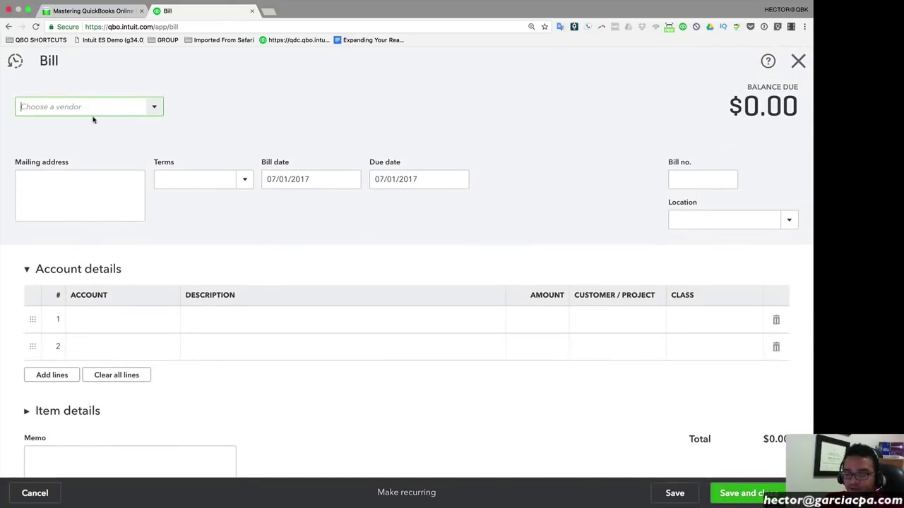
pyautogui.click(85, 107)
pyautogui.click(63, 228)
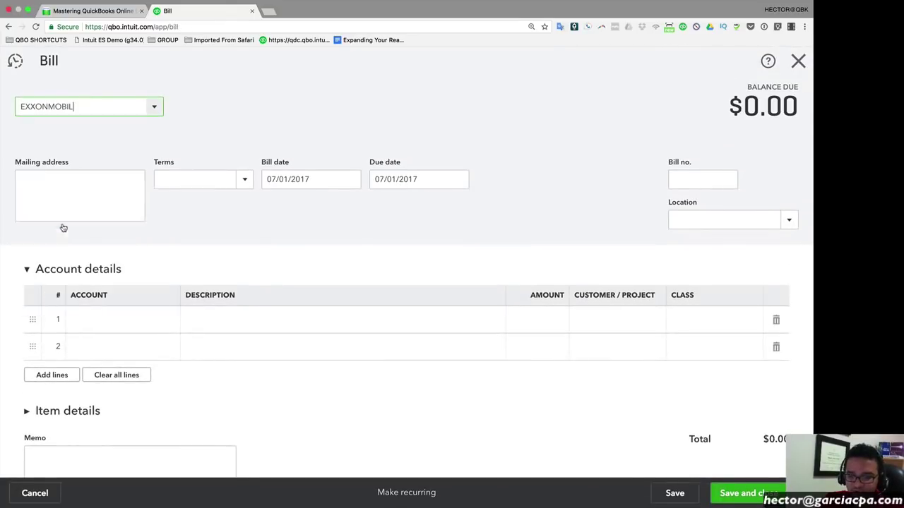
pyautogui.click(120, 320)
pyautogui.write('au')
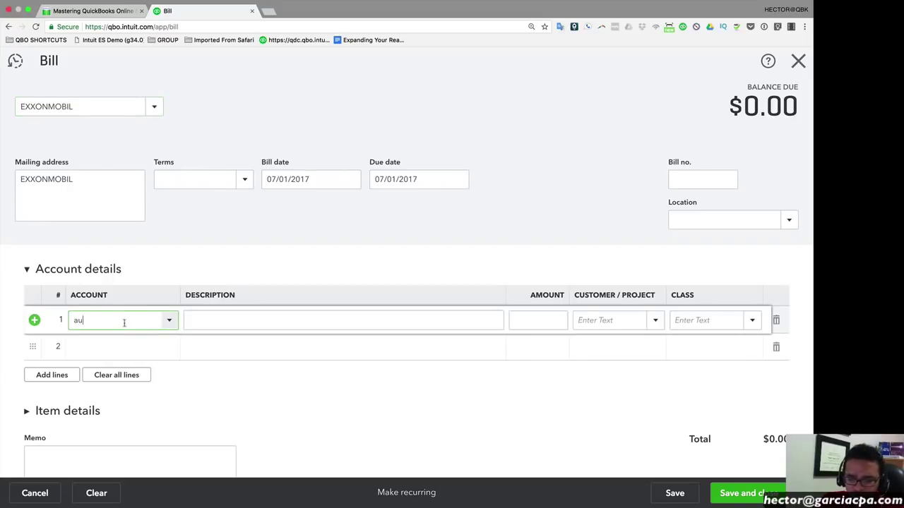
pyautogui.click(125, 365)
# Date the EXXONMOBIL bill 06/01/2017, set the Auto Expense amount to 330, and save and close it.
pyautogui.click(293, 193)
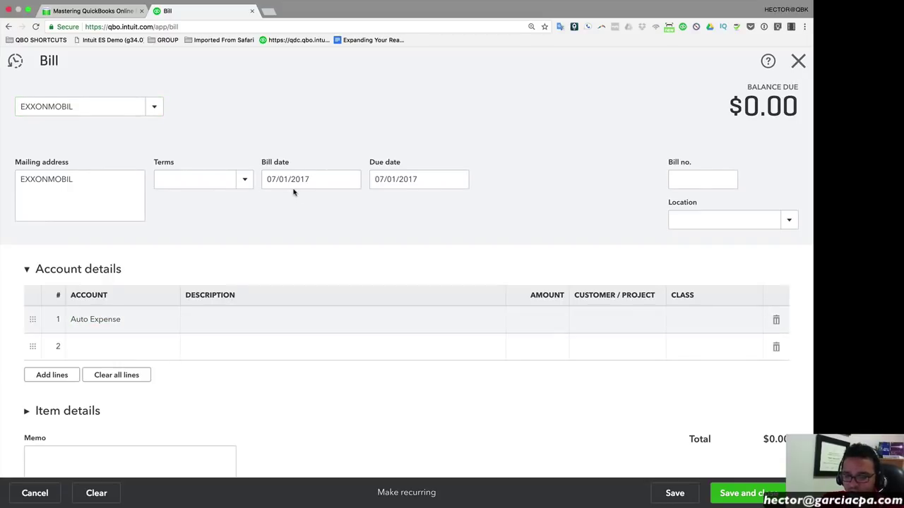
pyautogui.click(291, 177)
pyautogui.press('m')
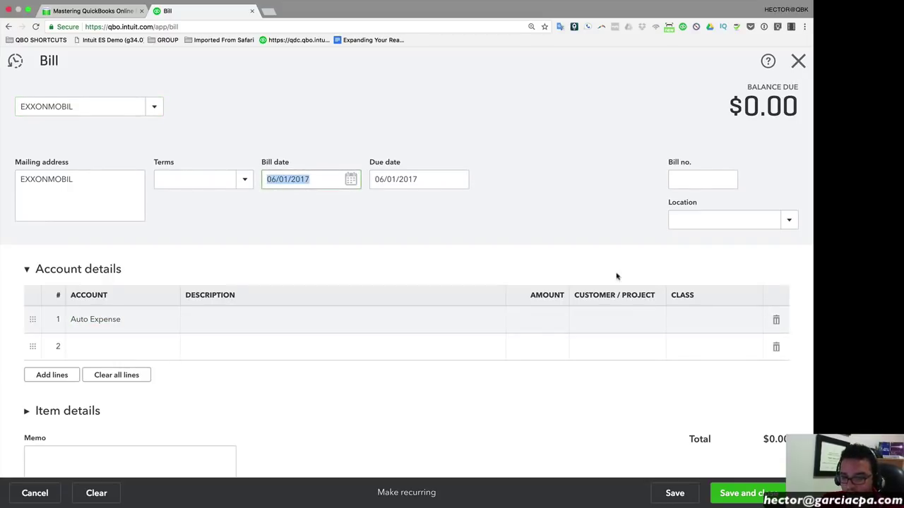
pyautogui.click(552, 327)
pyautogui.write('330')
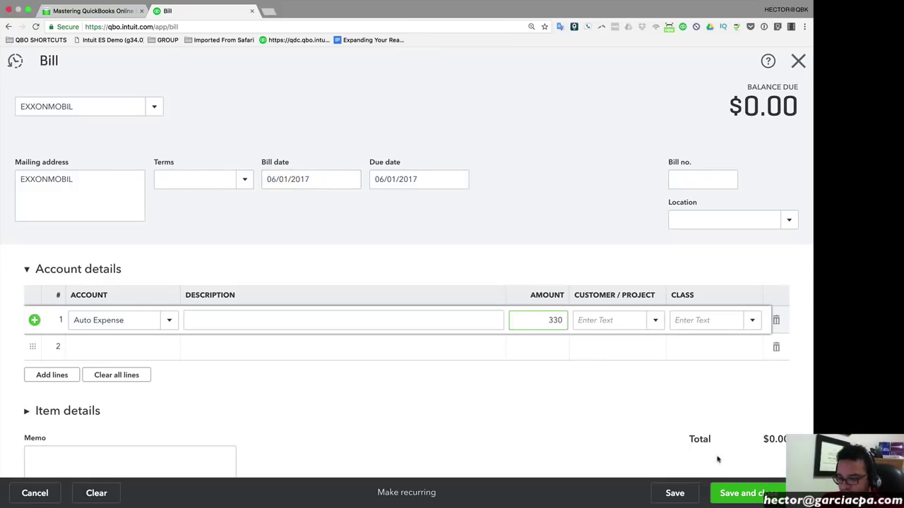
pyautogui.click(760, 496)
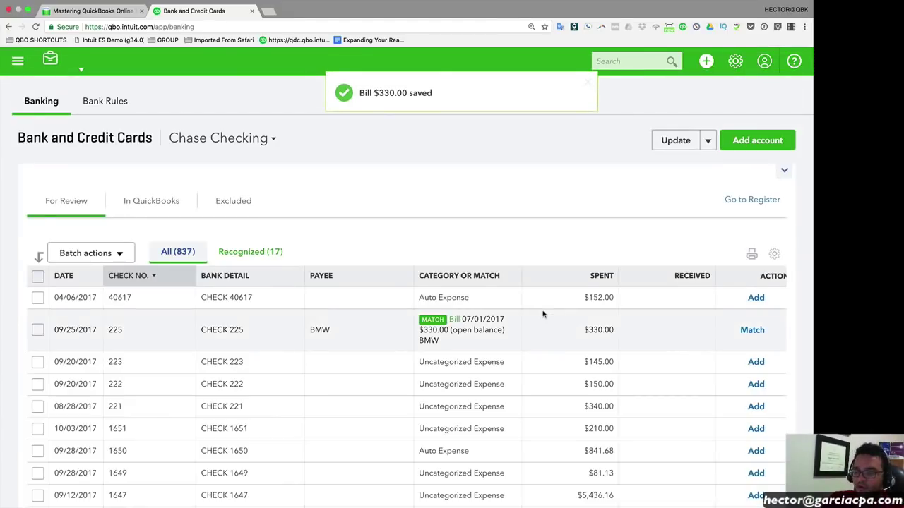
# Open the matching transactions for Check 225 to examine the suggested open BMW bill, then leave without saving.
pyautogui.click(483, 334)
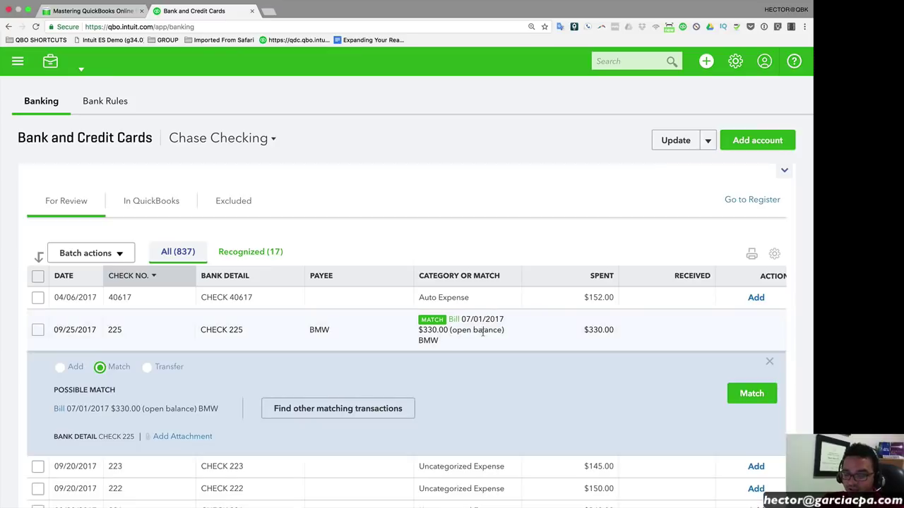
pyautogui.scroll(-1, 384, 392)
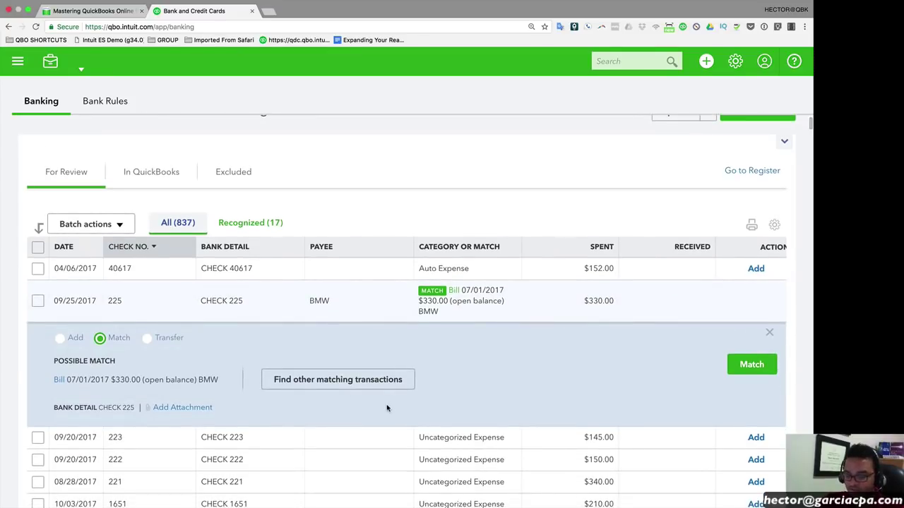
pyautogui.click(342, 385)
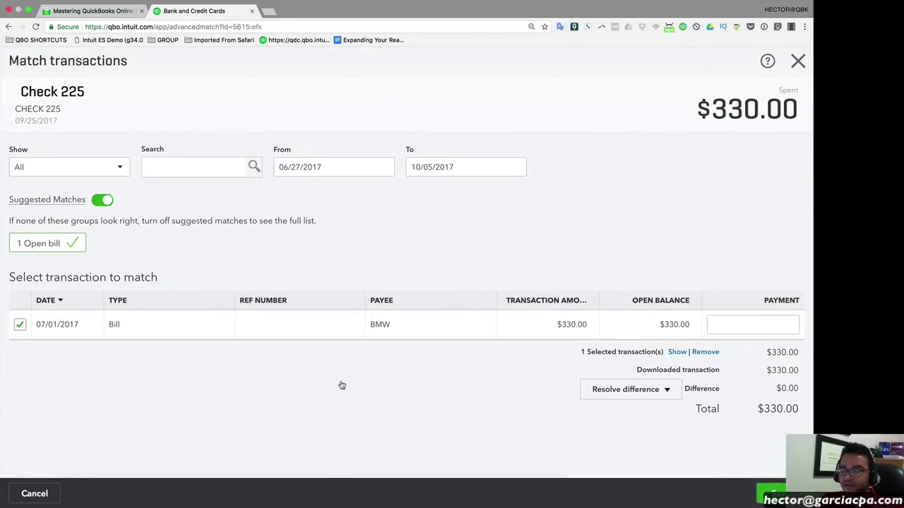
pyautogui.click(798, 61)
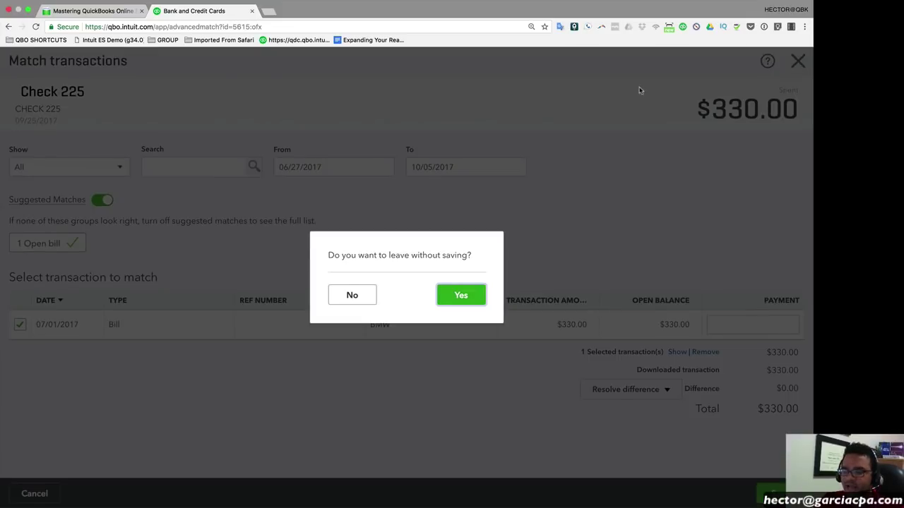
pyautogui.click(472, 279)
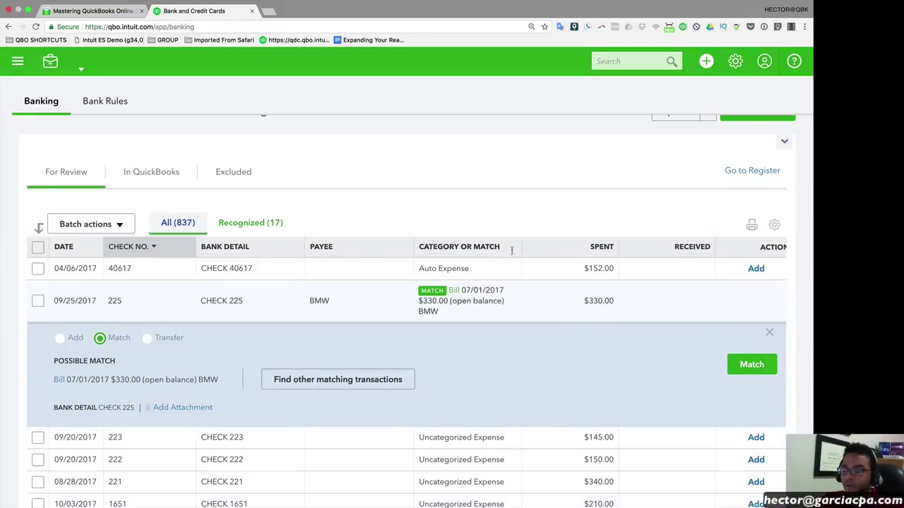
# Check the recent transactions for the two newly entered bills, then close the list and expand the main navigation menu.
pyautogui.click(625, 69)
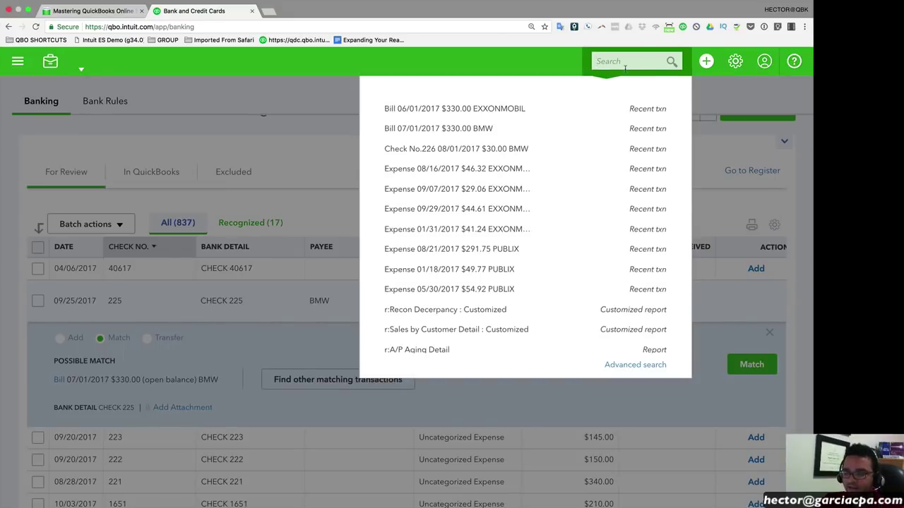
pyautogui.click(319, 173)
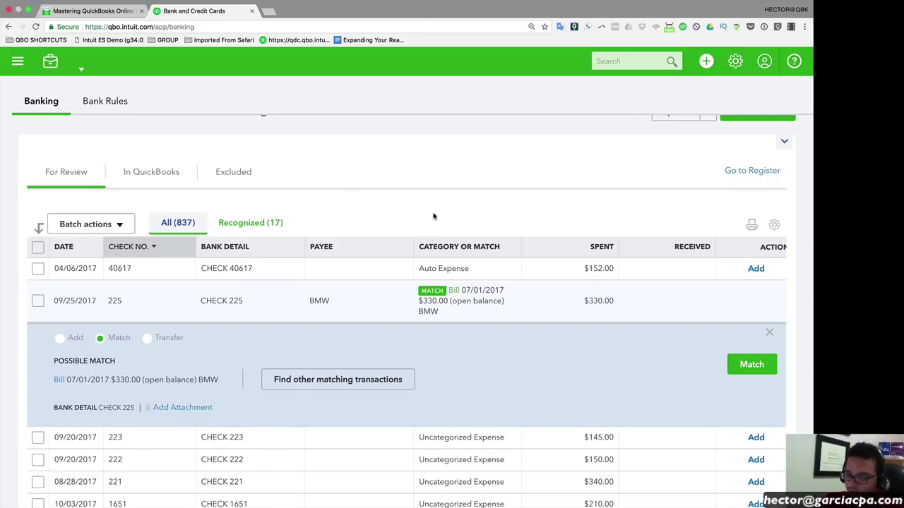
pyautogui.scroll(1, 749, 162)
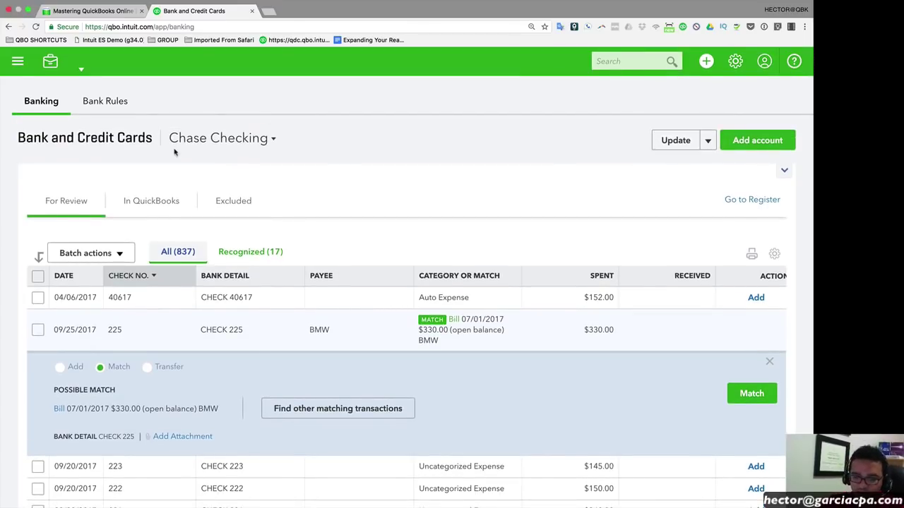
pyautogui.click(49, 103)
pyautogui.click(17, 63)
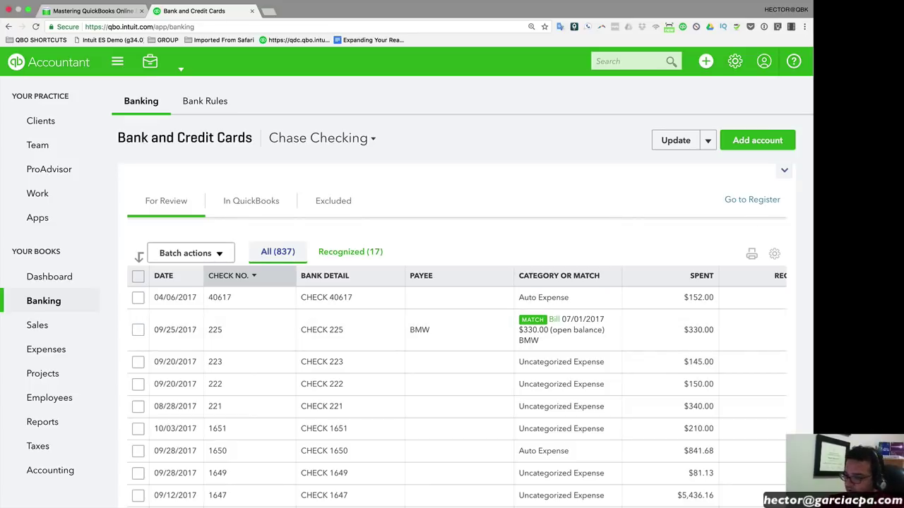
pyautogui.hotkey('ctrl', 'Up')
pyautogui.click(444, 259)
pyautogui.press('Right')
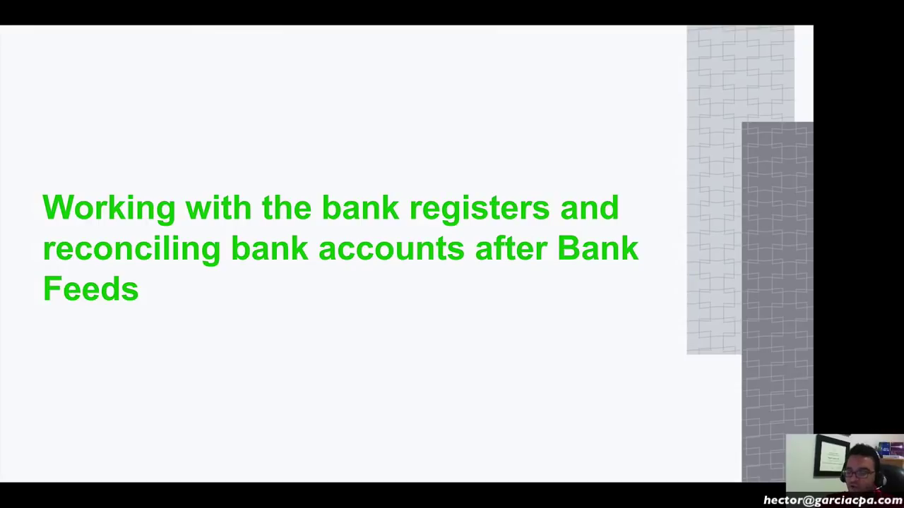
pyautogui.press('Right')
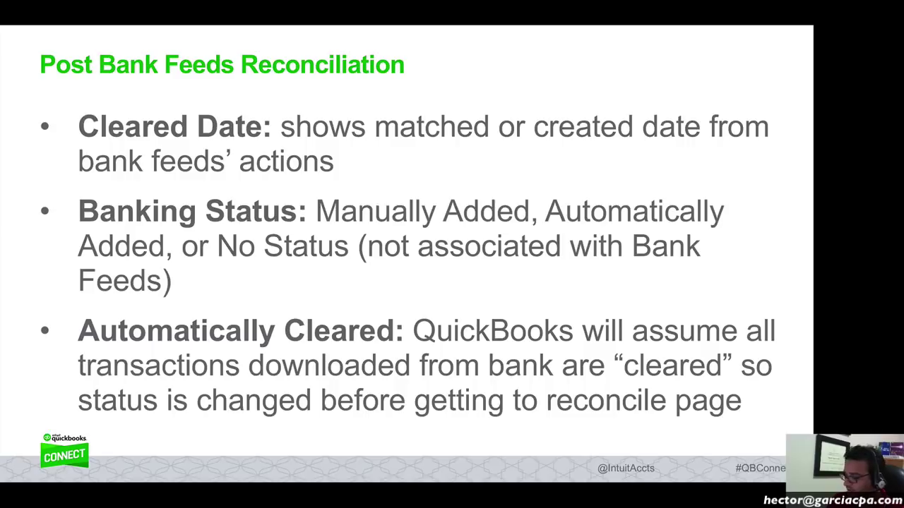
pyautogui.press('Right')
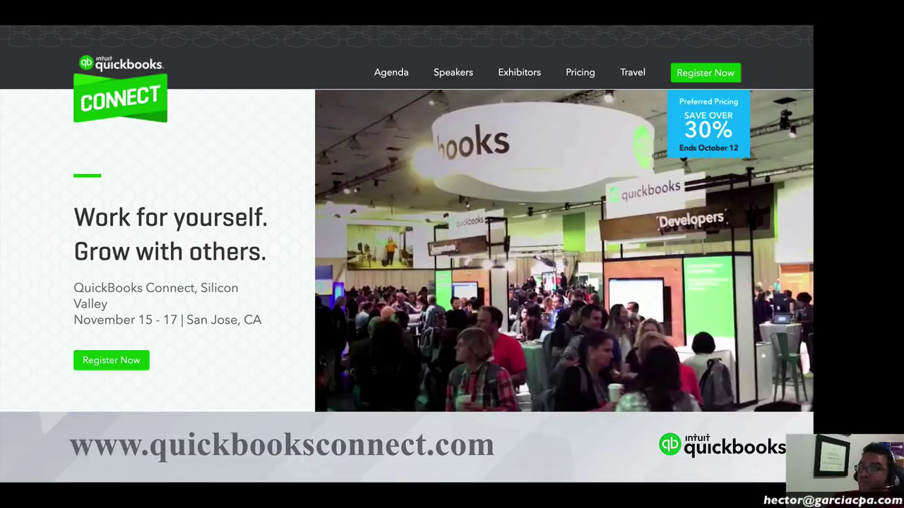
pyautogui.press('Right')
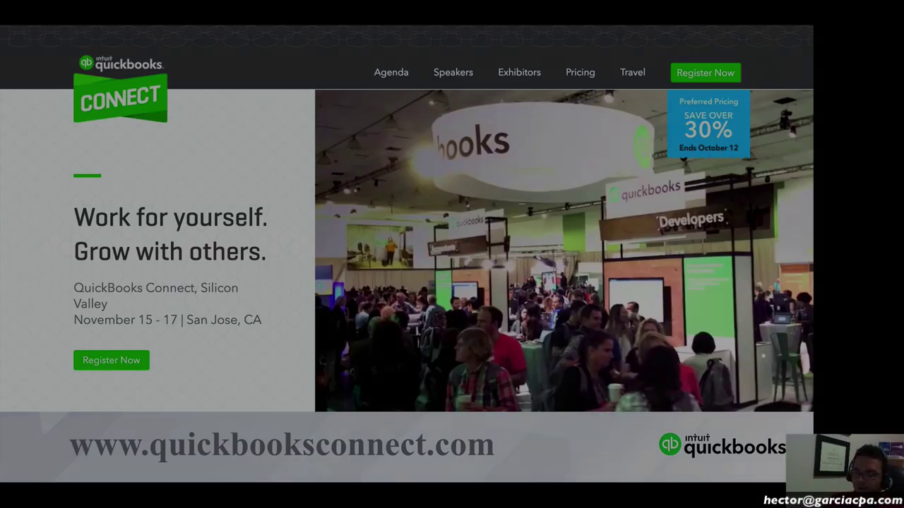